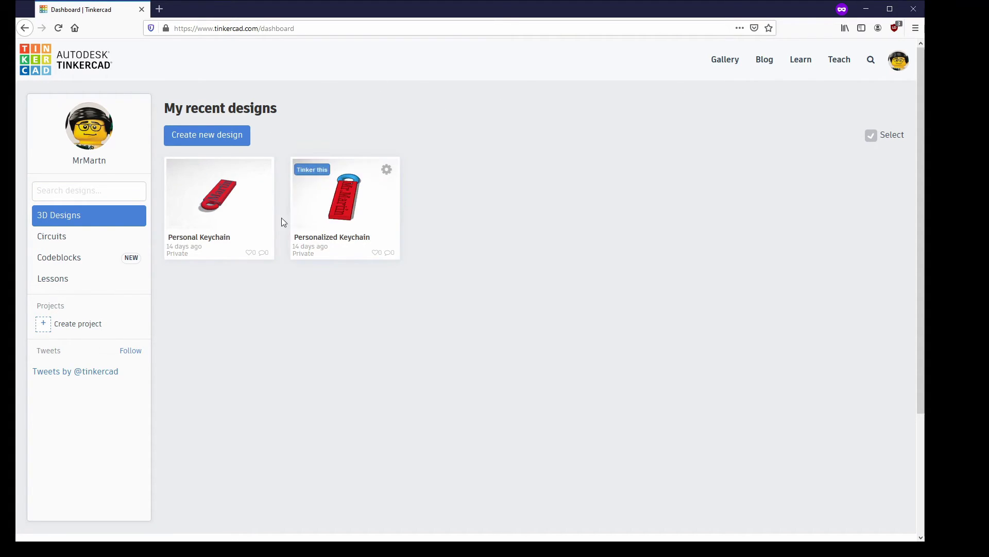
# - Create a new 3D design and rename it "Desk Organizer"
pyautogui.click(185, 138)
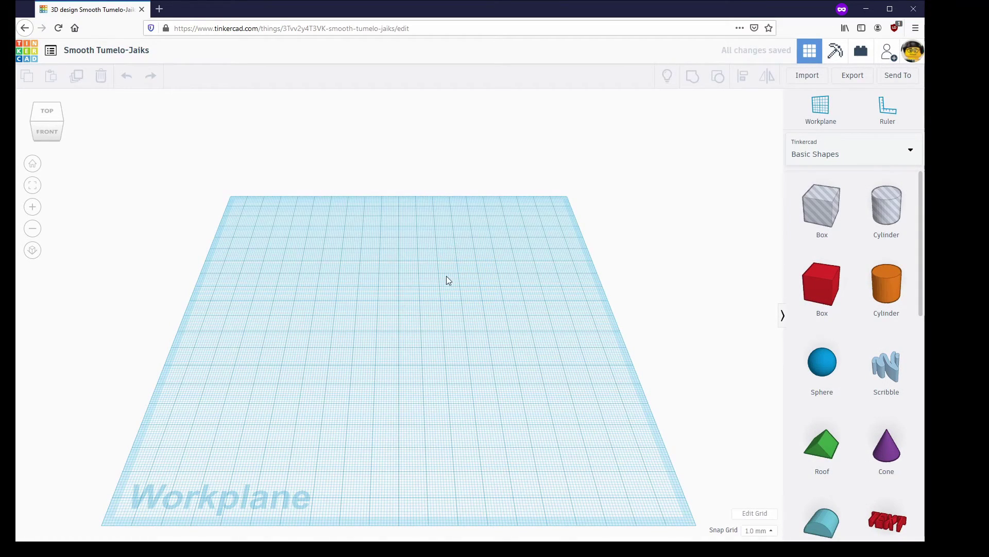
pyautogui.moveTo(426, 390); pyautogui.dragTo(424, 338)
pyautogui.moveTo(411, 302); pyautogui.dragTo(389, 309, button='right')
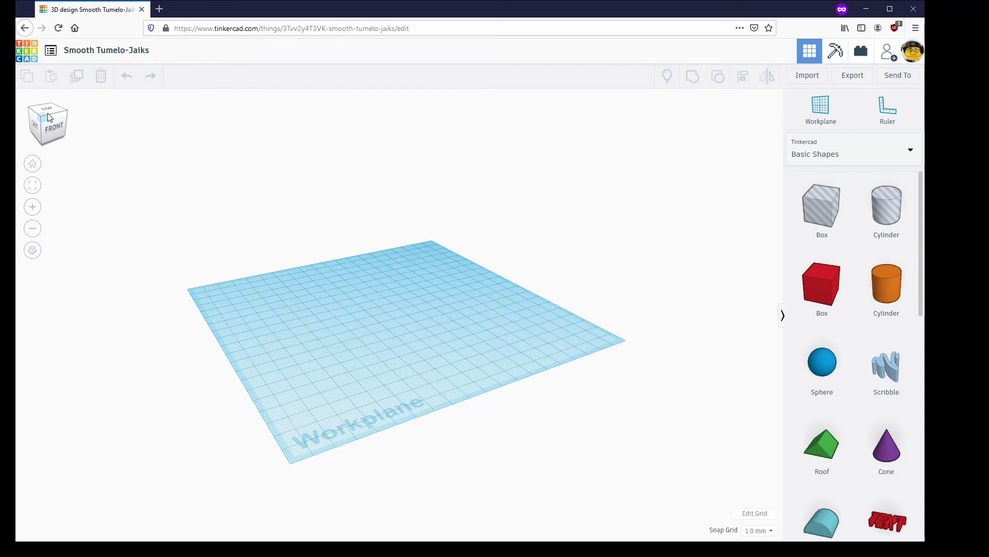
pyautogui.click(98, 51)
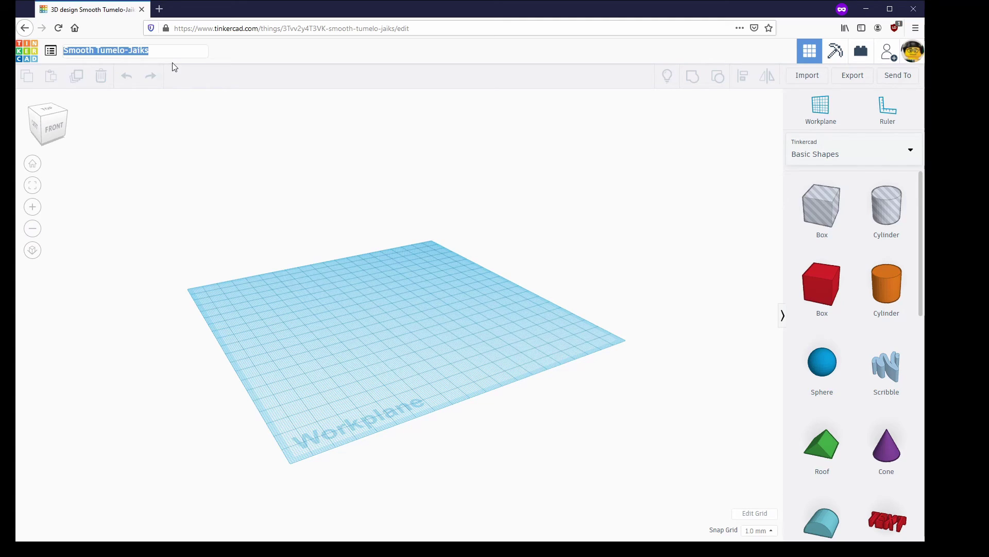
pyautogui.write('Desk Org')
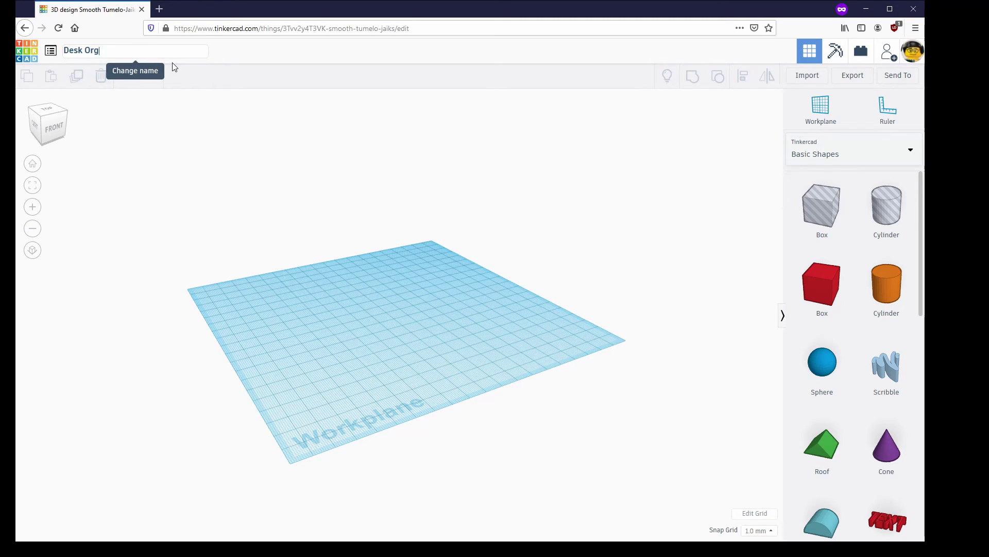
pyautogui.write('anizer')
pyautogui.press('Return')
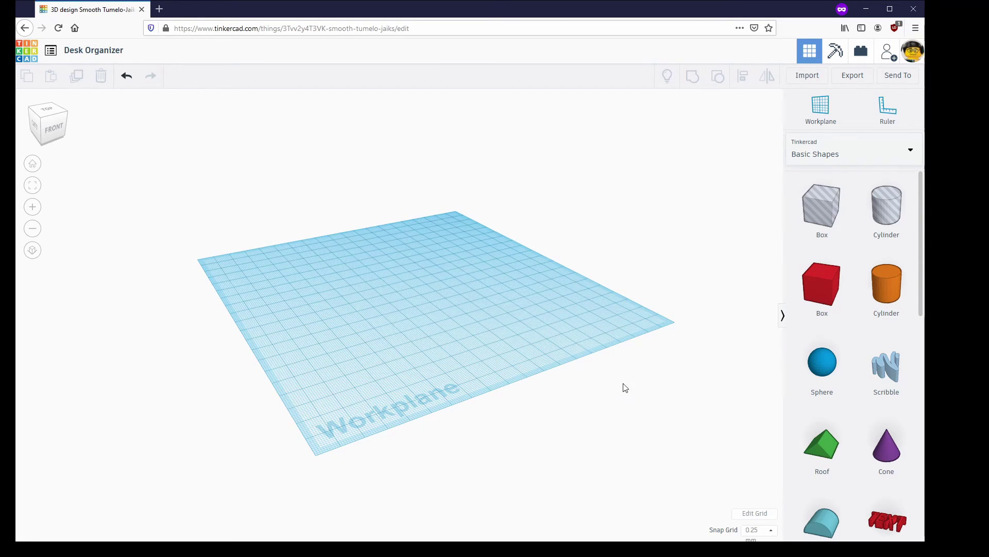
# - Set the snap grid to 0.25 mm and choose the Basic Shapes collection
pyautogui.click(753, 529)
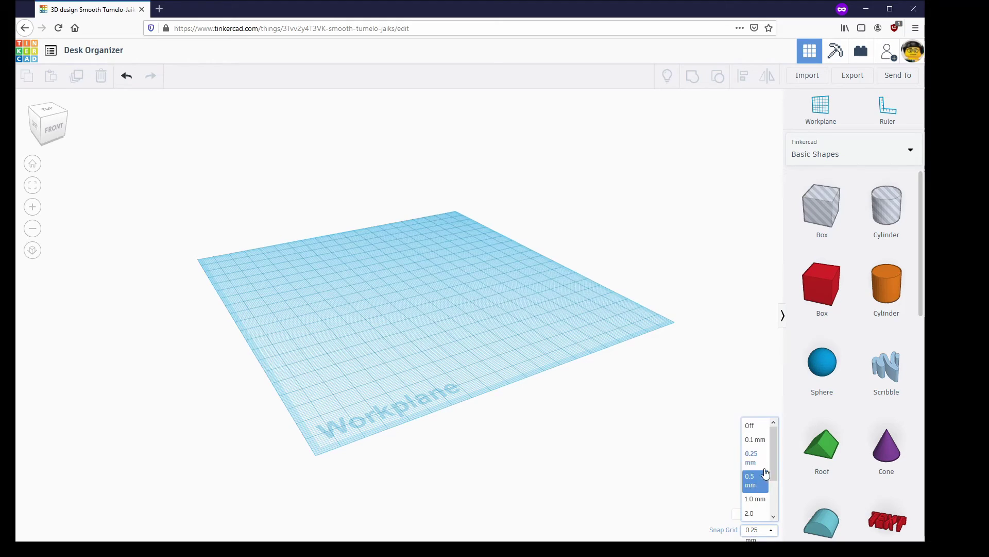
pyautogui.click(759, 458)
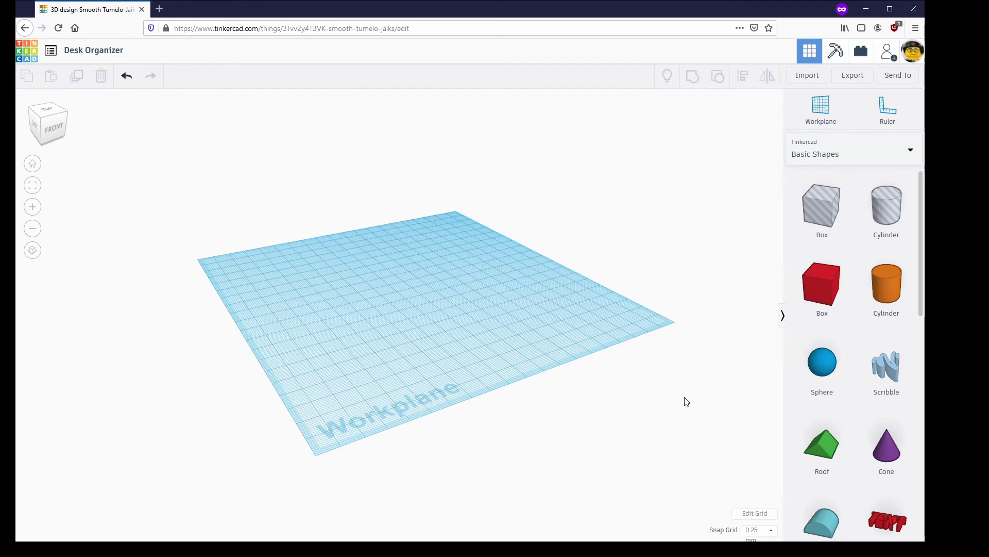
pyautogui.click(889, 155)
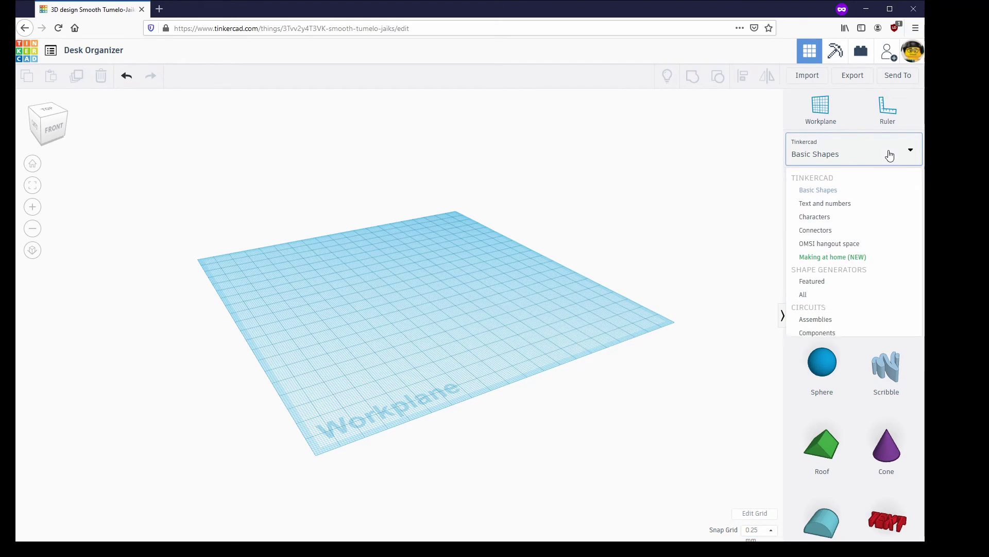
pyautogui.click(862, 191)
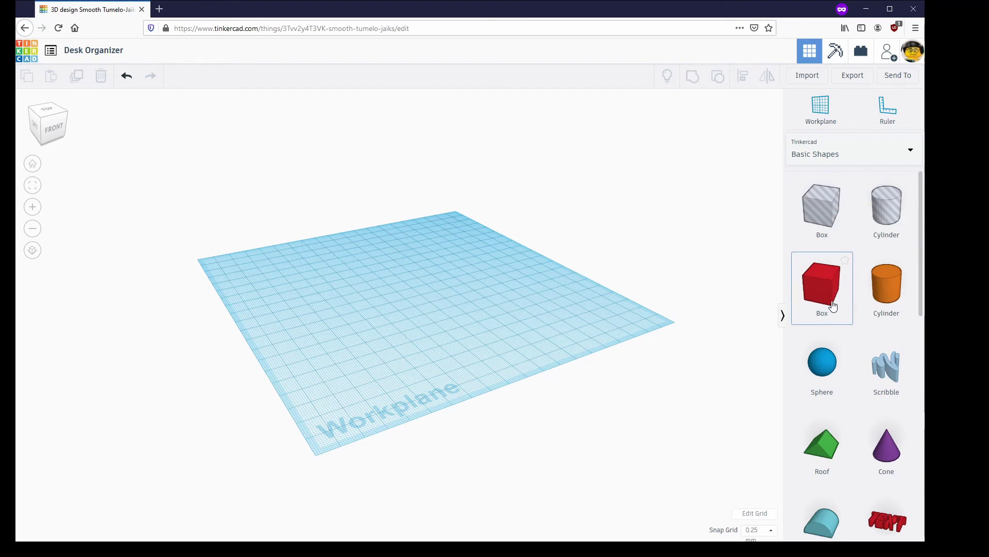
# - Browse the basic shapes and place a solid red box on the workplane's front half
pyautogui.scroll(-10, 861, 290)
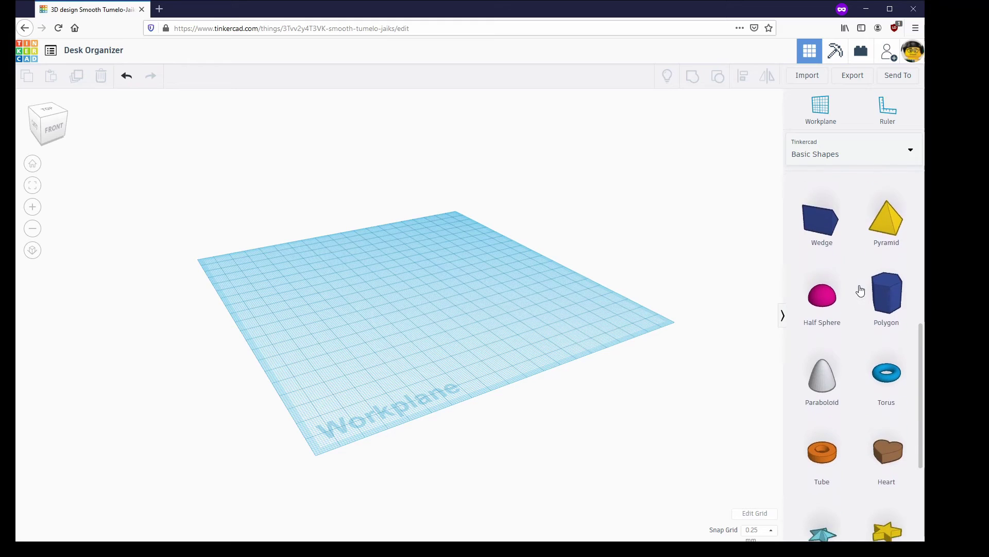
pyautogui.scroll(-2, 861, 291)
pyautogui.scroll(6, 861, 290)
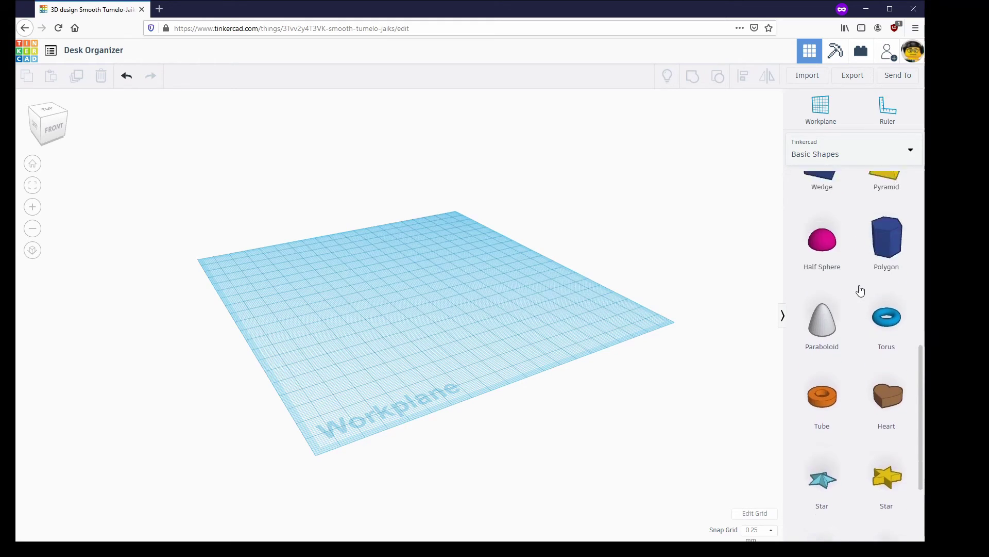
pyautogui.scroll(5, 861, 290)
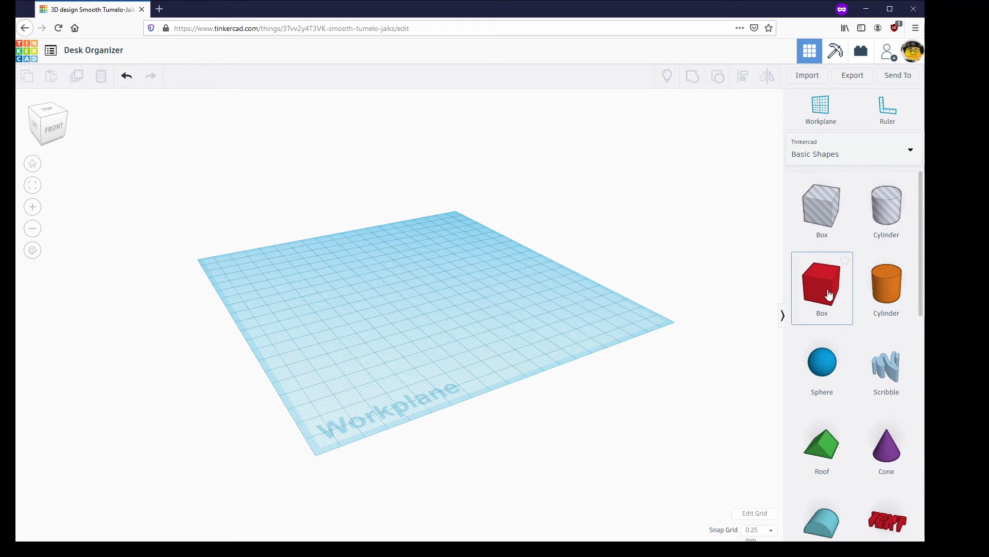
pyautogui.moveTo(830, 294); pyautogui.dragTo(348, 323)
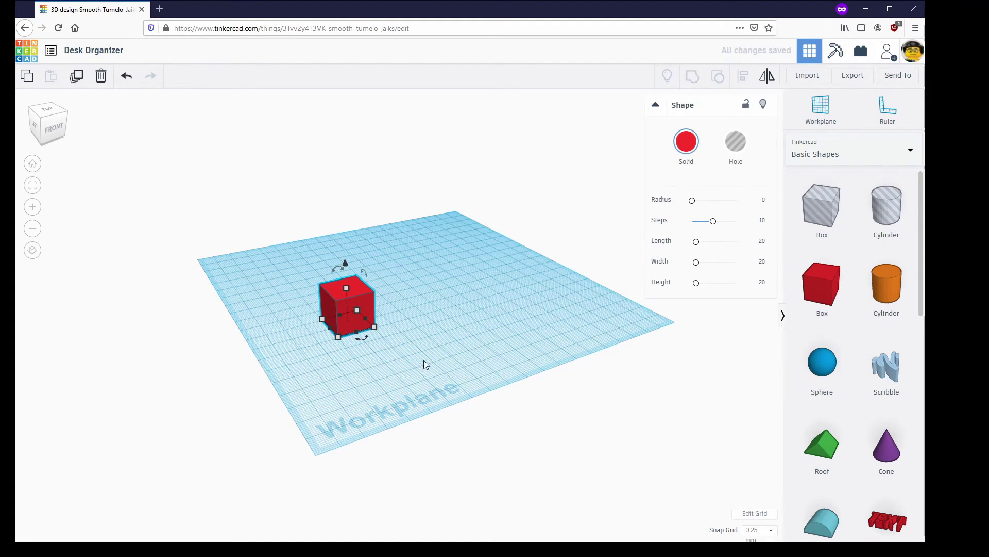
# - Set the red box's dimension along its front edge to 60 mm
pyautogui.moveTo(437, 354); pyautogui.dragTo(345, 357, button='right')
pyautogui.scroll(5, 387, 368)
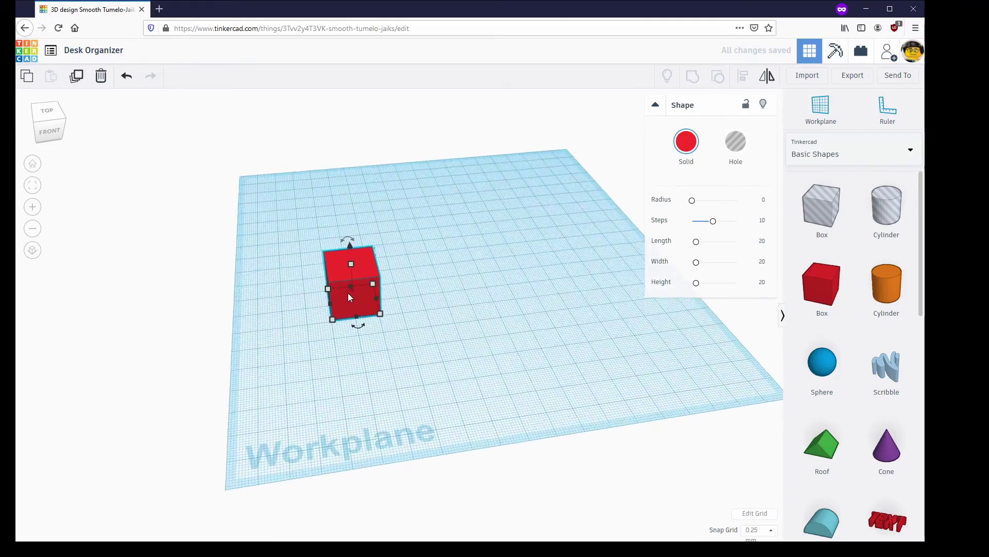
pyautogui.moveTo(333, 299); pyautogui.dragTo(431, 378, button='right')
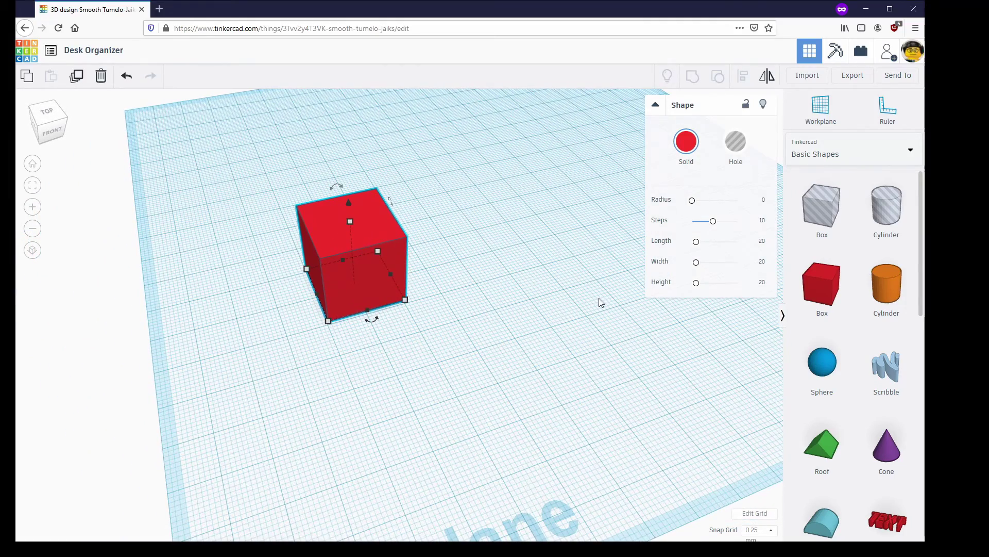
pyautogui.click(655, 105)
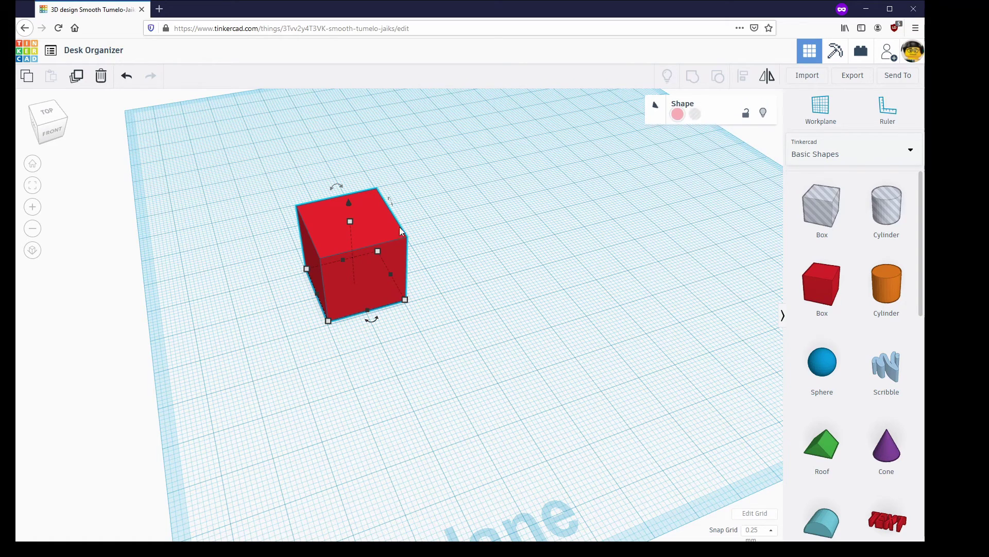
pyautogui.moveTo(392, 272)
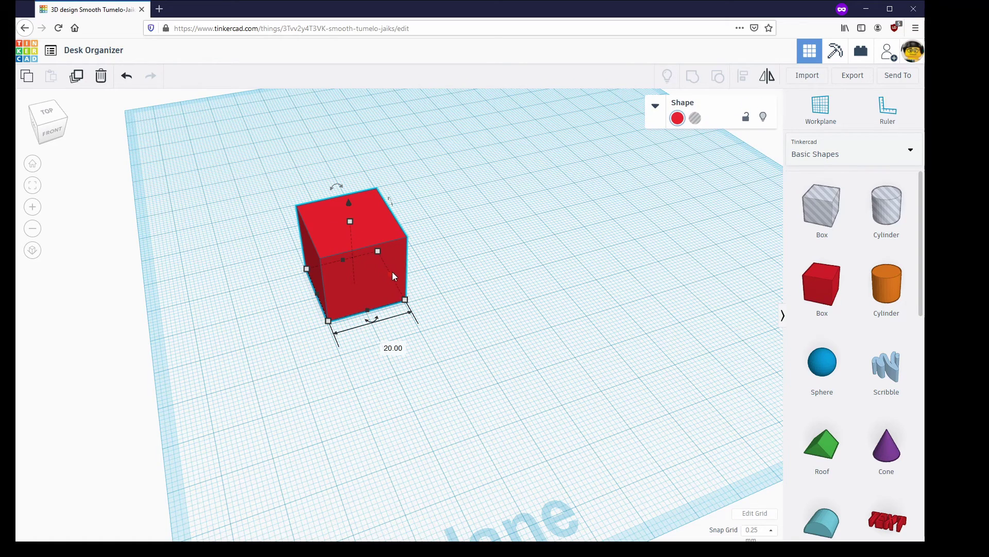
pyautogui.click(392, 347)
pyautogui.press('Return')
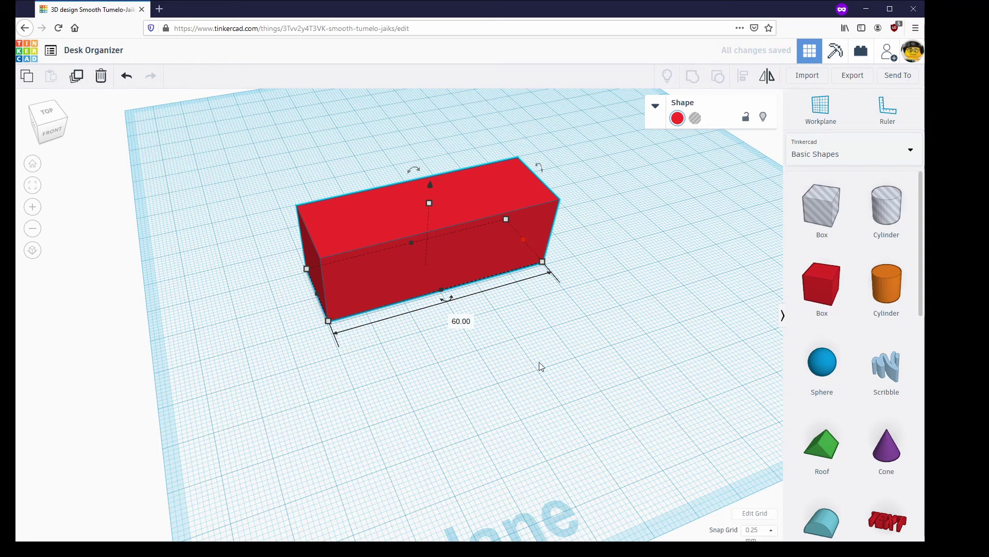
# - Lower the height of the red box until it is a thin flat slab
pyautogui.moveTo(600, 364); pyautogui.dragTo(564, 389, button='right')
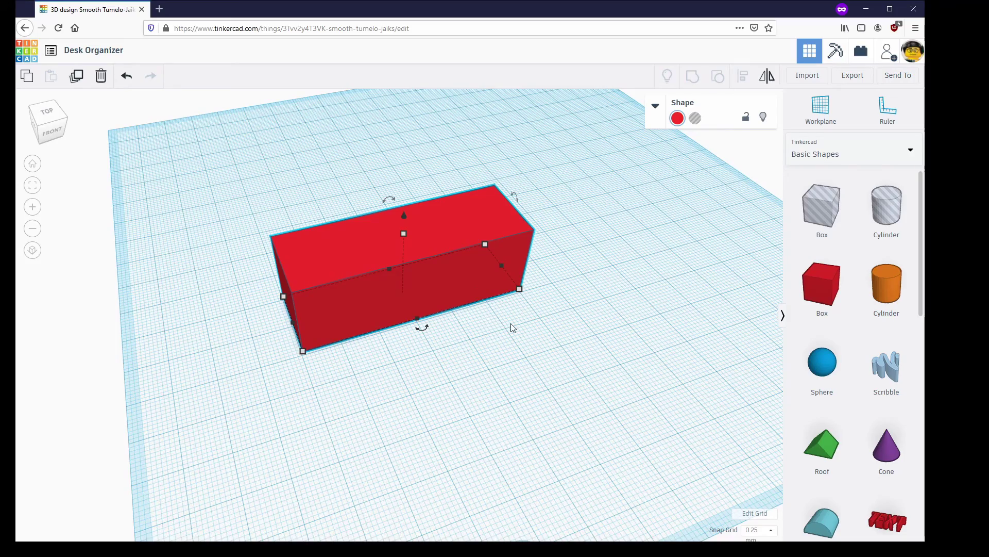
pyautogui.moveTo(532, 332); pyautogui.dragTo(577, 330, button='right')
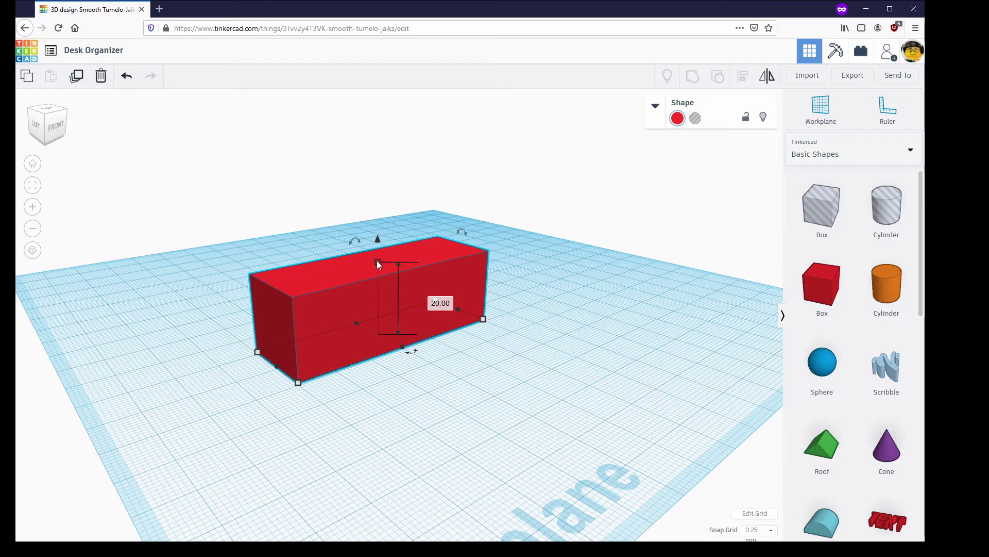
pyautogui.moveTo(376, 260); pyautogui.dragTo(380, 323)
pyautogui.click(510, 365)
# - Move the red slab about 19 mm to the right and 19.5 mm back on the workplane, leaving it deselected
pyautogui.moveTo(511, 364); pyautogui.dragTo(423, 411, button='right')
pyautogui.moveTo(457, 285); pyautogui.dragTo(504, 233)
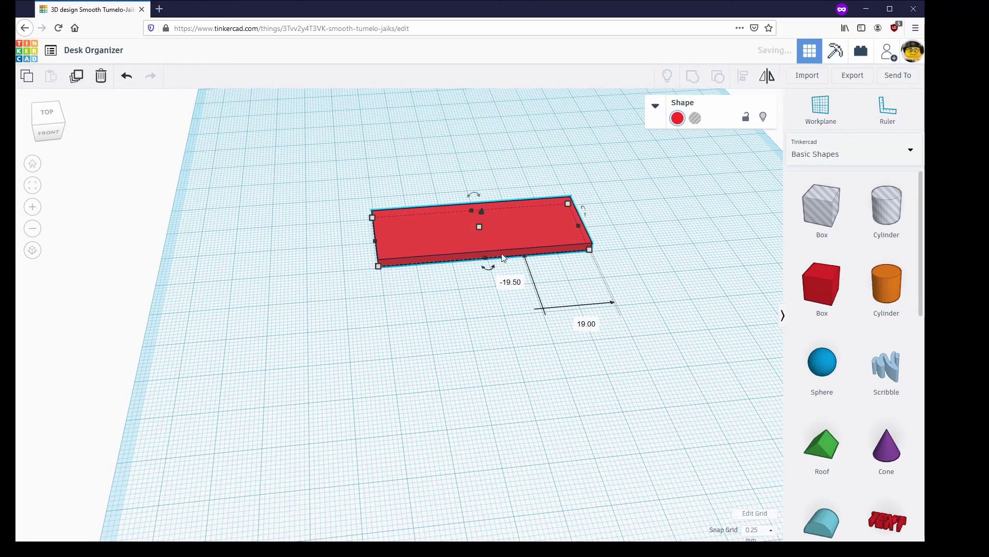
pyautogui.click(450, 384)
# - Place a solid orange cylinder on the workplane in front of the slab's left end
pyautogui.moveTo(449, 354); pyautogui.dragTo(443, 301, button='right')
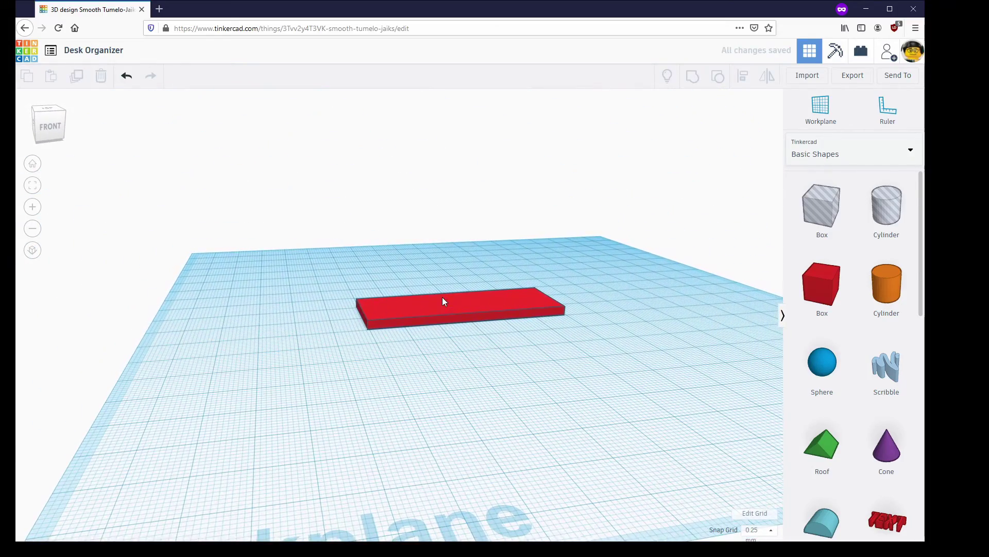
pyautogui.moveTo(492, 347)
pyautogui.mouseDown(button='right')
pyautogui.moveTo(404, 391)
pyautogui.moveTo(428, 398)
pyautogui.moveTo(500, 321)
pyautogui.moveTo(462, 378)
pyautogui.moveTo(510, 349)
pyautogui.mouseUp(button='right')
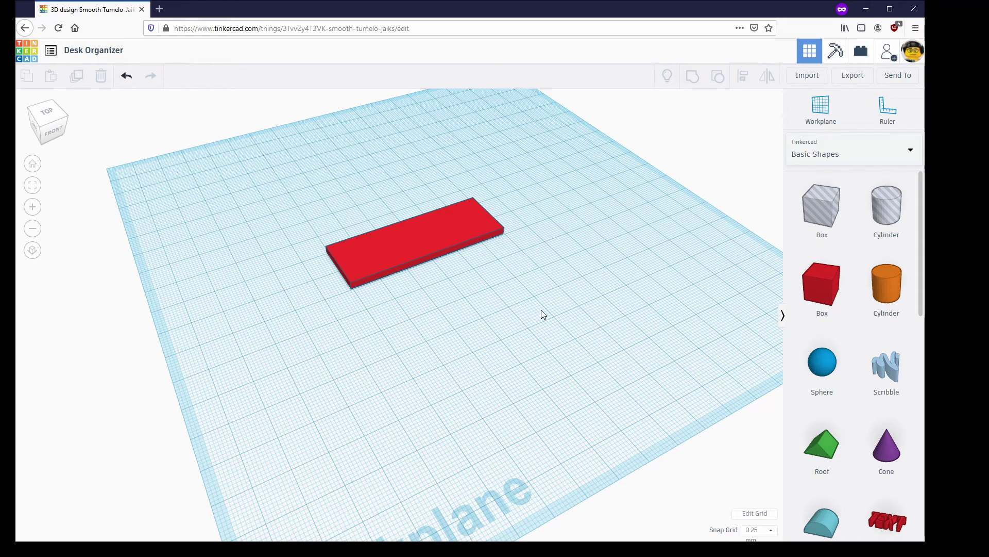
pyautogui.moveTo(886, 286); pyautogui.dragTo(352, 340)
pyautogui.click(412, 372)
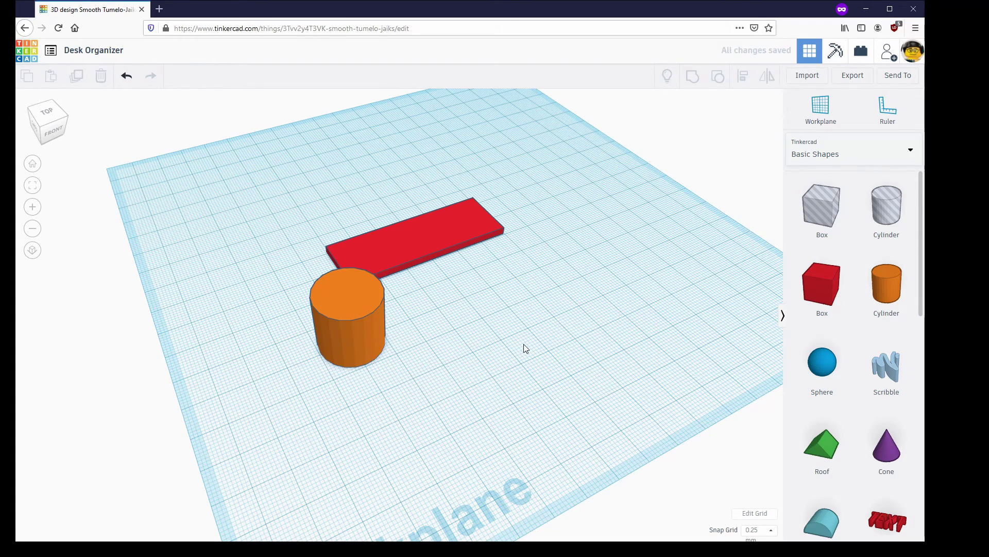
# - Duplicate the orange cylinder by copy and paste and set the copy down beside the original
pyautogui.moveTo(505, 382); pyautogui.dragTo(349, 332, button='right')
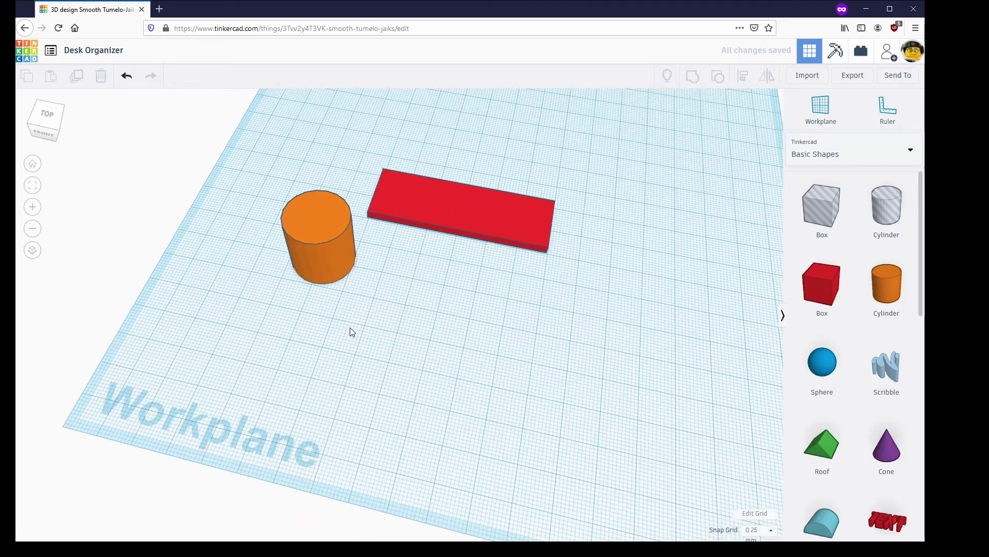
pyautogui.click(342, 264)
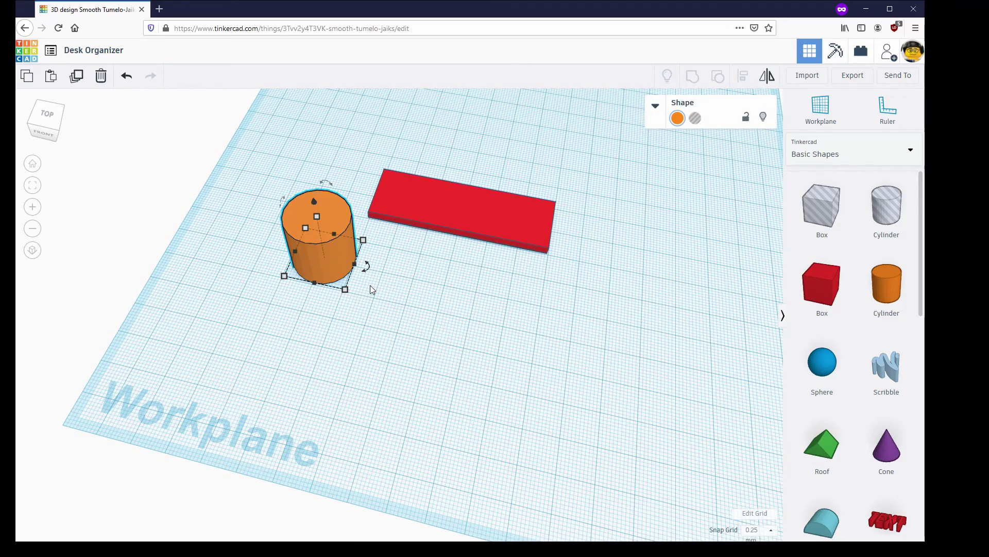
pyautogui.hotkey('ctrl', 'c')
pyautogui.hotkey('ctrl', 'v')
pyautogui.moveTo(375, 227); pyautogui.dragTo(416, 236)
# - Shrink the copied cylinder slightly and move it inside the original cylinder
pyautogui.moveTo(437, 259); pyautogui.dragTo(400, 262, button='right')
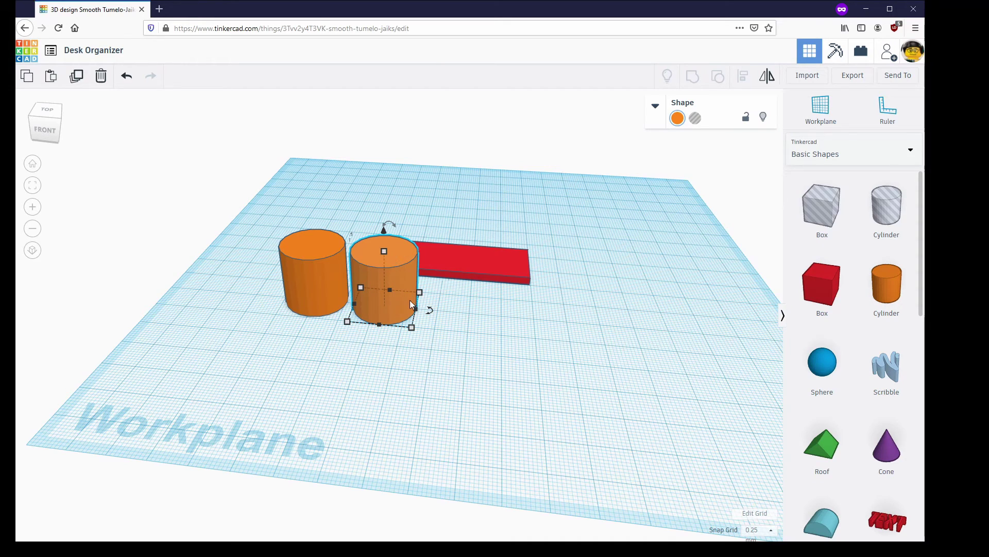
pyautogui.moveTo(413, 329); pyautogui.dragTo(401, 320)
pyautogui.moveTo(393, 275); pyautogui.dragTo(323, 246)
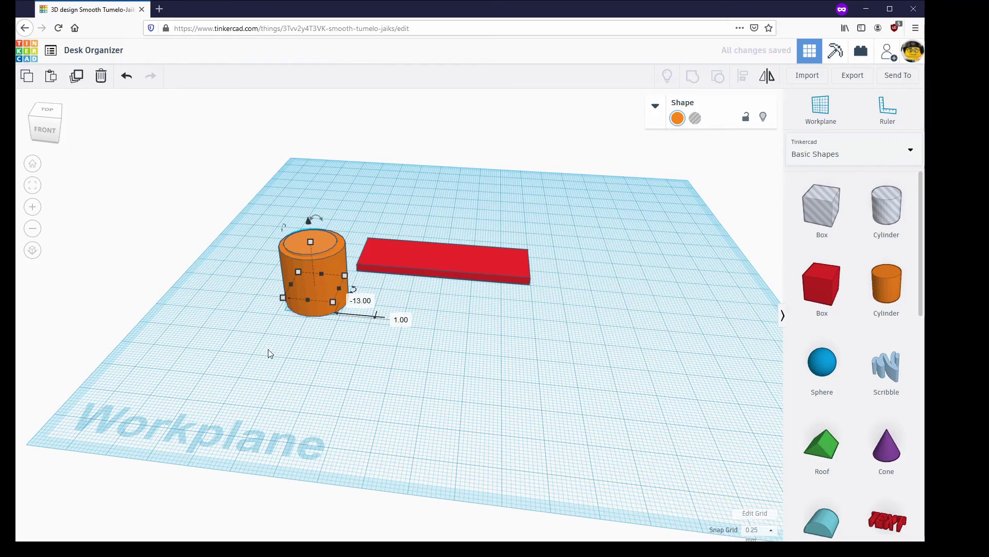
# - Center the smaller cylinder within the larger one, using the top view to get an even wall all around
pyautogui.moveTo(268, 351); pyautogui.dragTo(422, 264, button='right')
pyautogui.moveTo(354, 252); pyautogui.dragTo(357, 250)
pyautogui.moveTo(282, 349); pyautogui.dragTo(382, 346, button='right')
pyautogui.scroll(3, 262, 279)
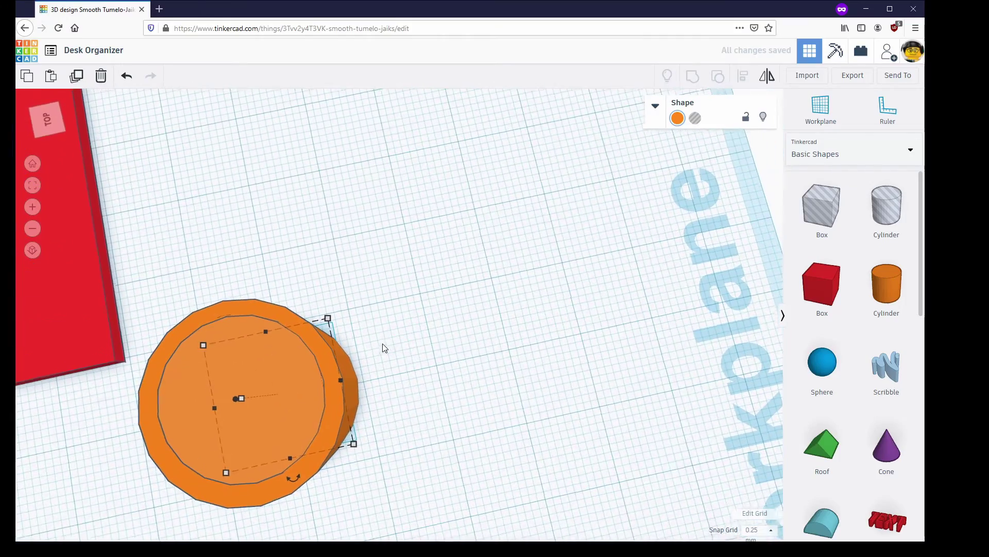
pyautogui.click(47, 119)
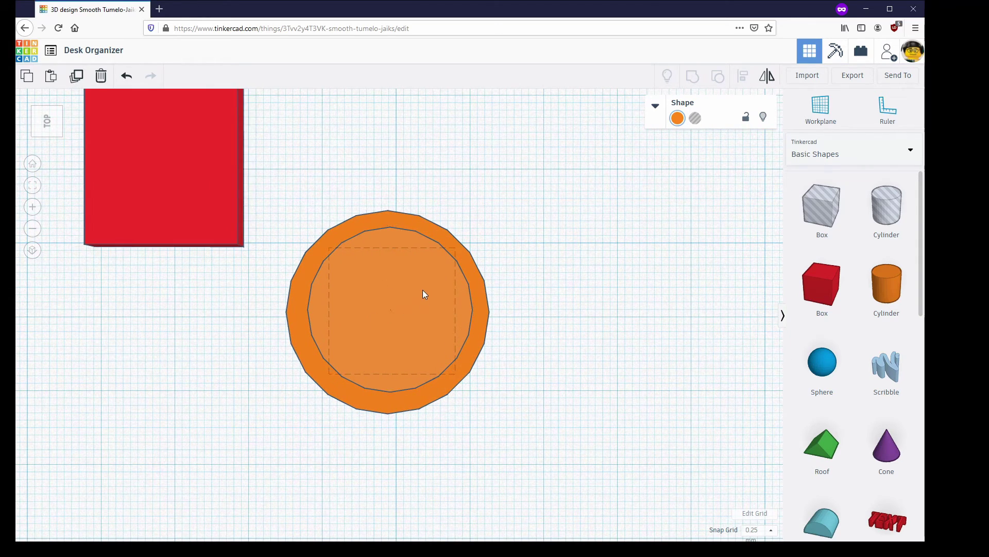
pyautogui.moveTo(421, 291); pyautogui.dragTo(421, 292)
pyautogui.click(553, 254)
pyautogui.click(417, 319)
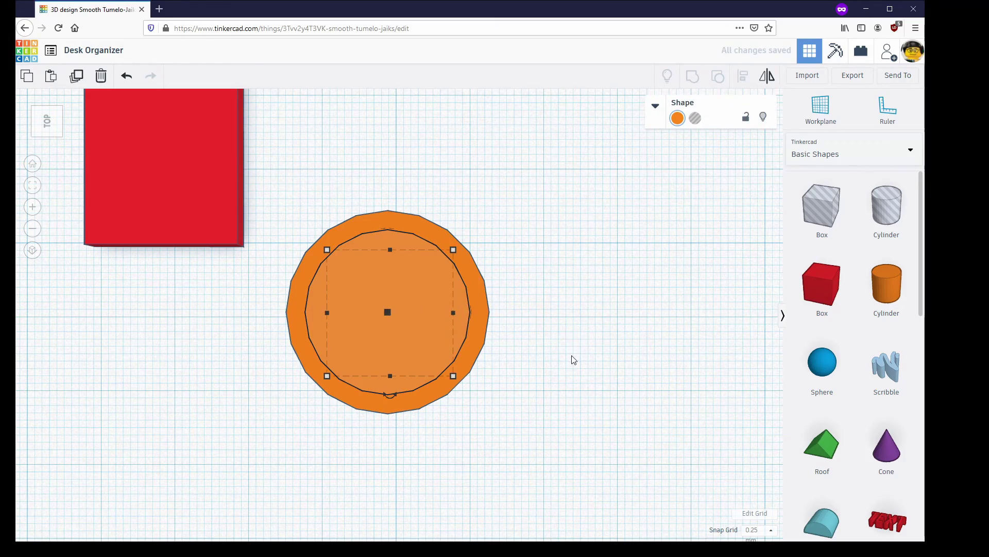
# - Extend the inner cylinder downward from its base, stopping just above the bottom of the outer cylinder
pyautogui.moveTo(573, 359); pyautogui.dragTo(377, 356, button='right')
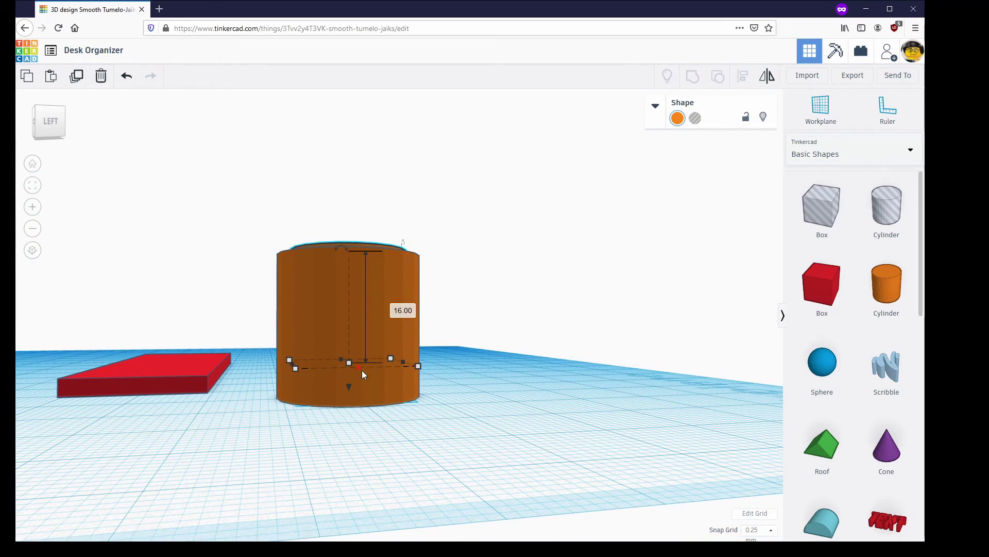
pyautogui.moveTo(349, 364); pyautogui.dragTo(345, 385)
pyautogui.moveTo(511, 390); pyautogui.dragTo(474, 407, button='right')
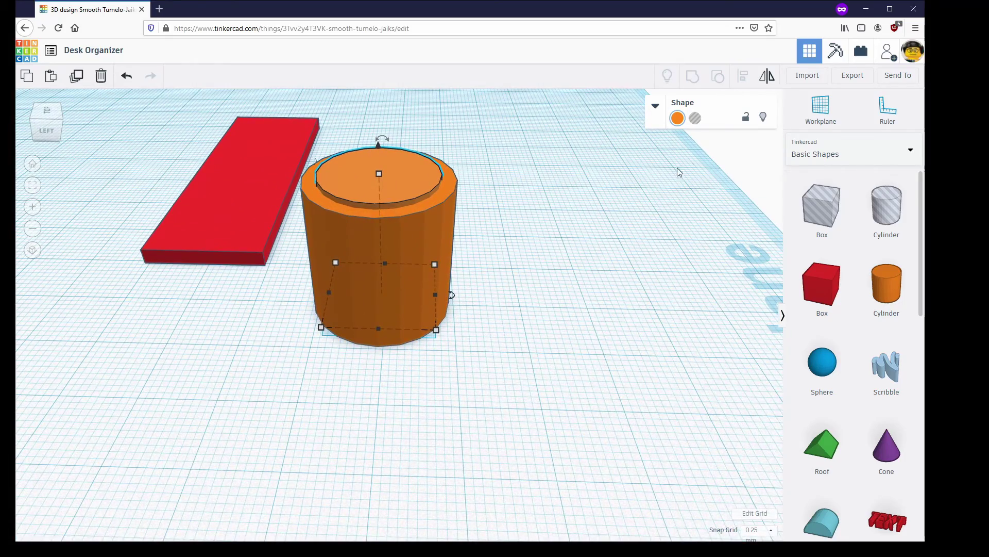
# - Turn the inner cylinder into a hole and group it with the outer cylinder to make a hollow holder
pyautogui.click(695, 119)
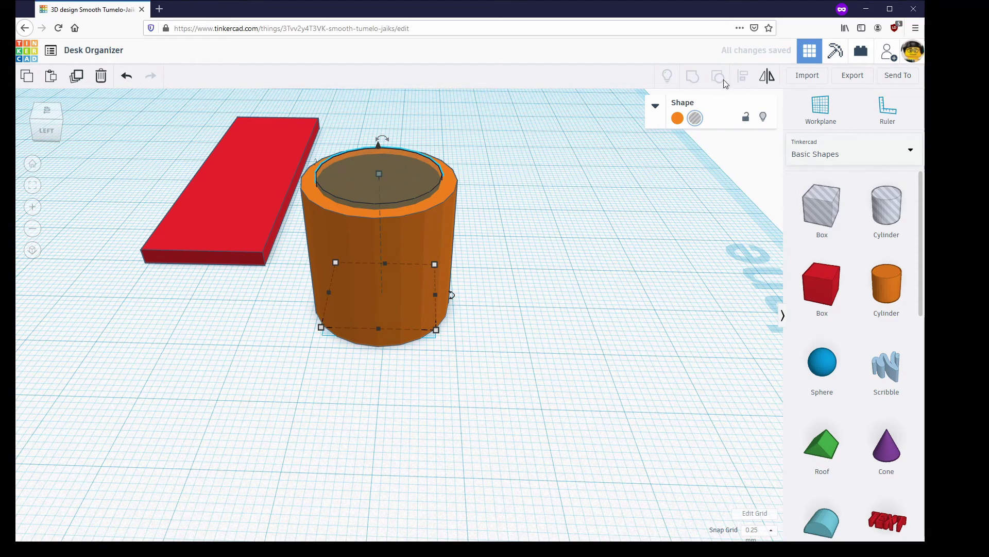
pyautogui.click(444, 224)
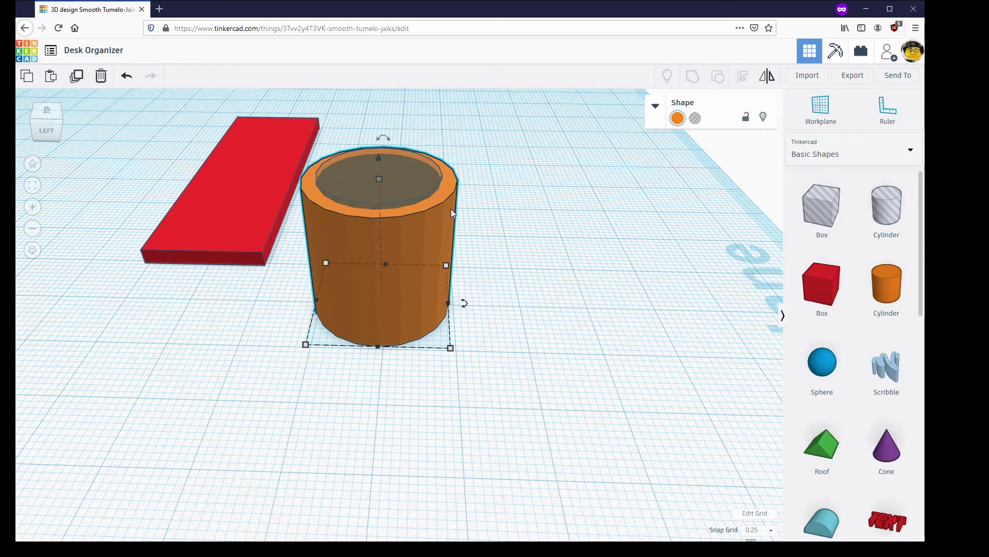
pyautogui.click(480, 192)
pyautogui.moveTo(485, 128); pyautogui.dragTo(323, 372)
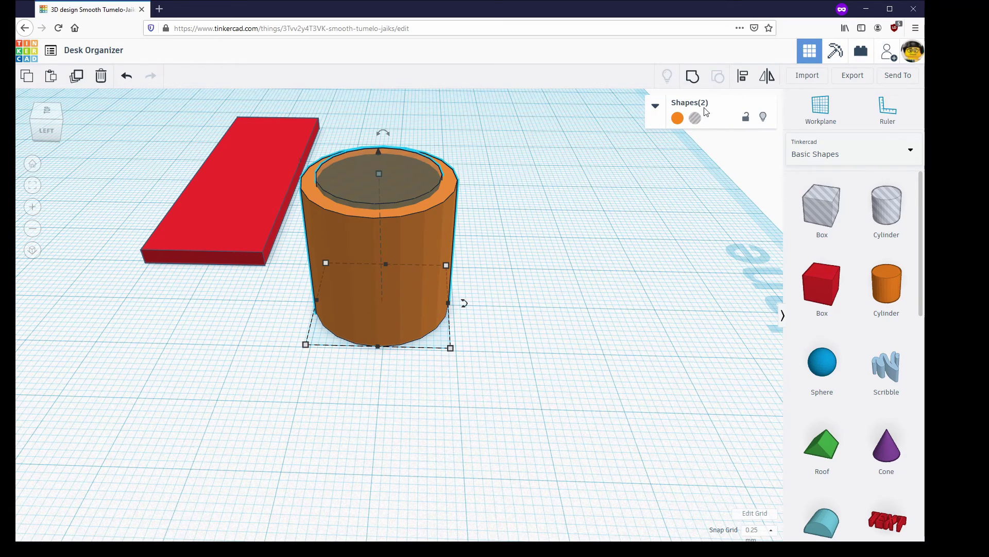
pyautogui.click(694, 77)
pyautogui.scroll(3, 569, 233)
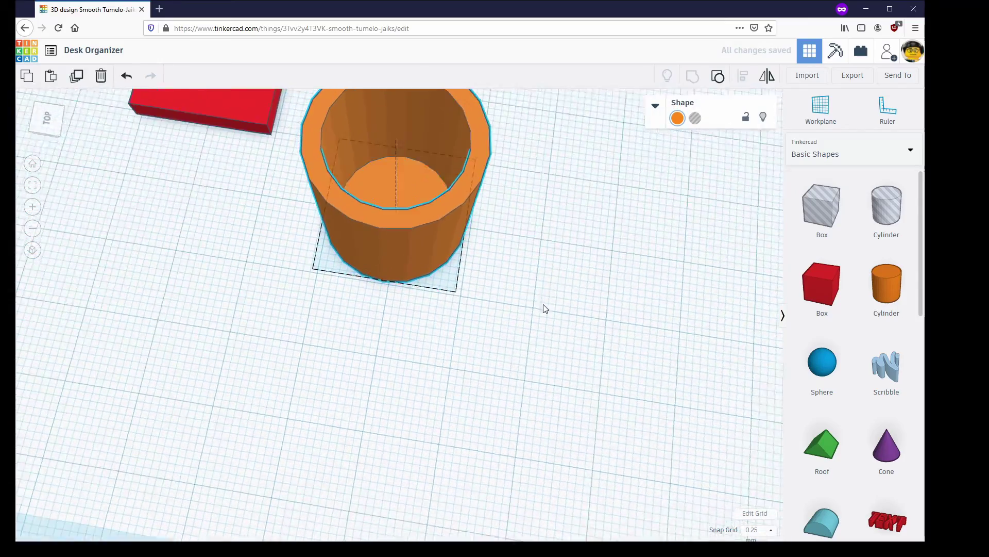
pyautogui.moveTo(593, 232); pyautogui.dragTo(540, 223, button='right')
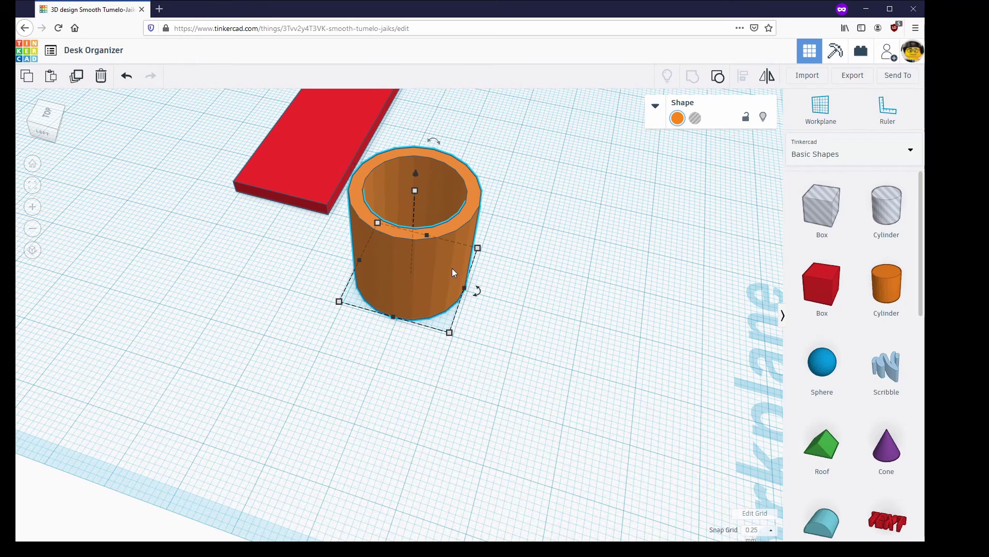
# - Move the hollow holder against one short end of the red base slab, slightly overlapping it
pyautogui.moveTo(453, 268); pyautogui.dragTo(279, 219)
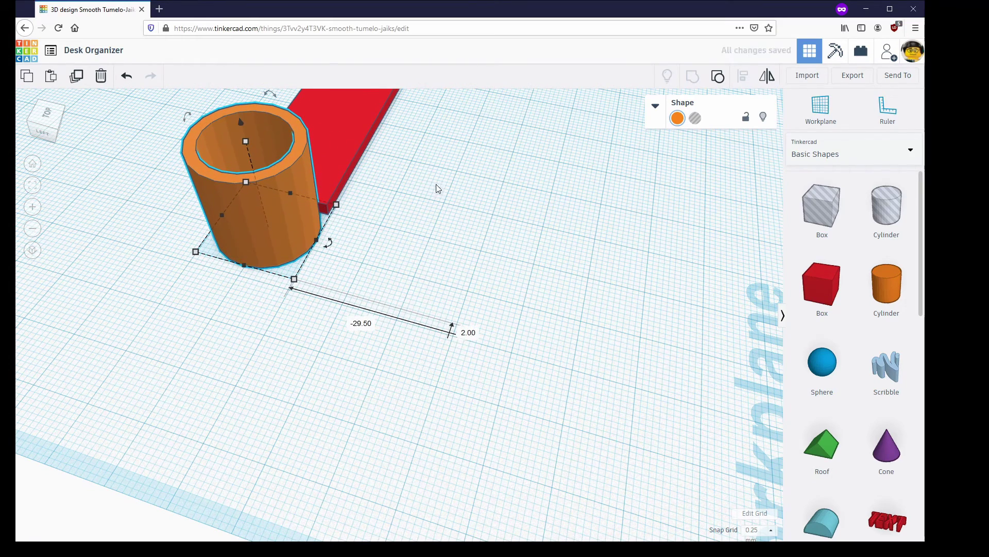
pyautogui.click(499, 225)
pyautogui.moveTo(499, 225); pyautogui.dragTo(504, 384, button='right')
pyautogui.moveTo(435, 415); pyautogui.dragTo(505, 435, button='right')
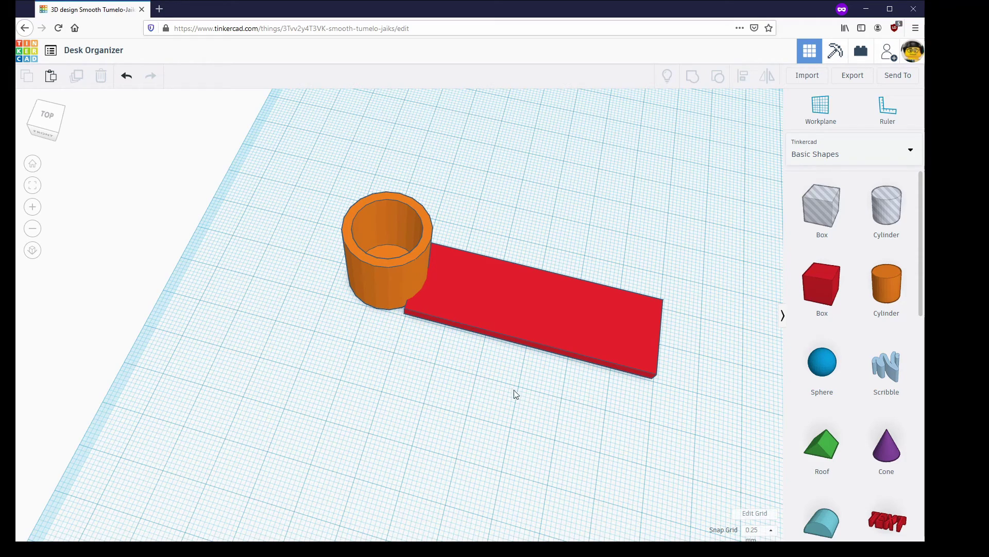
pyautogui.moveTo(515, 395); pyautogui.dragTo(601, 428, button='right')
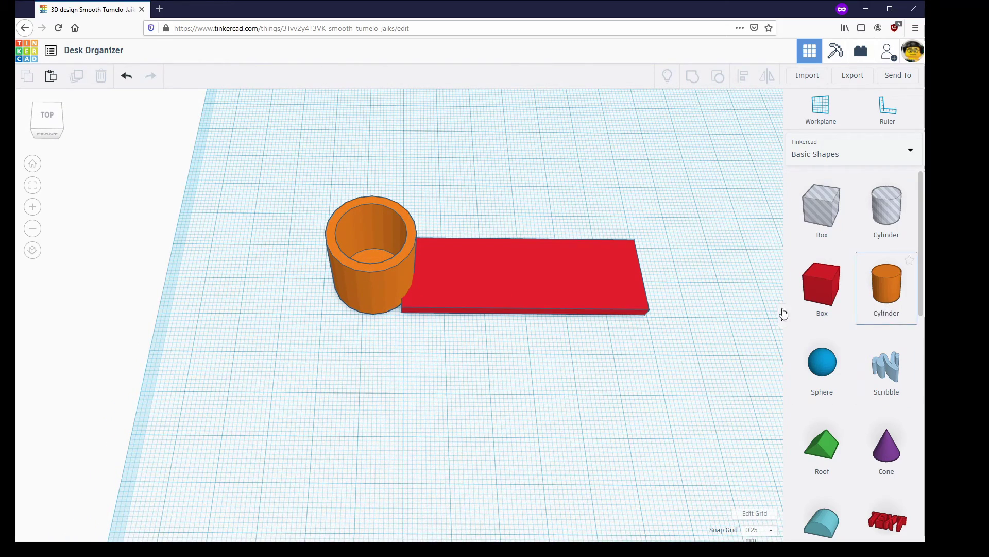
pyautogui.moveTo(894, 299); pyautogui.dragTo(408, 383)
pyautogui.moveTo(886, 289); pyautogui.dragTo(484, 393)
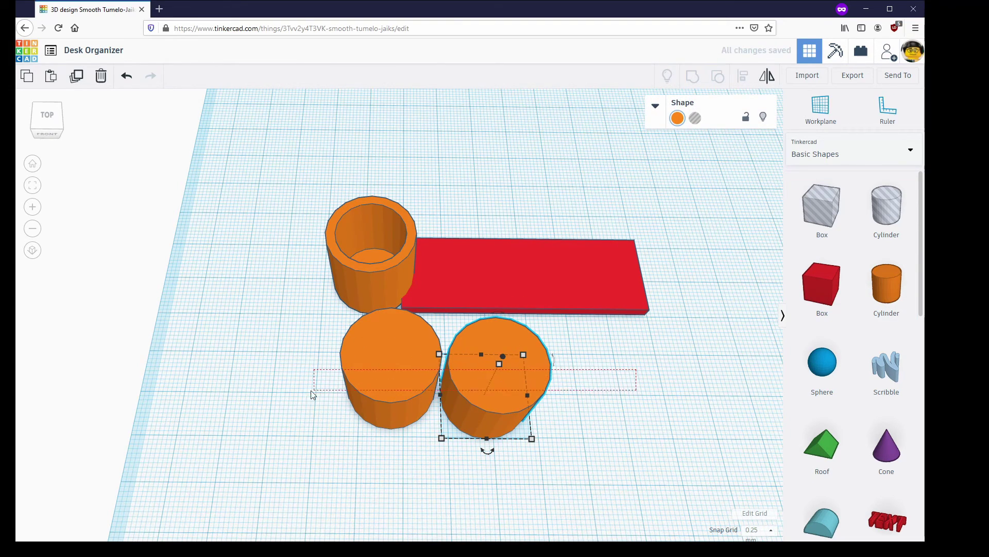
pyautogui.moveTo(311, 391); pyautogui.dragTo(311, 392)
pyautogui.press('Delete')
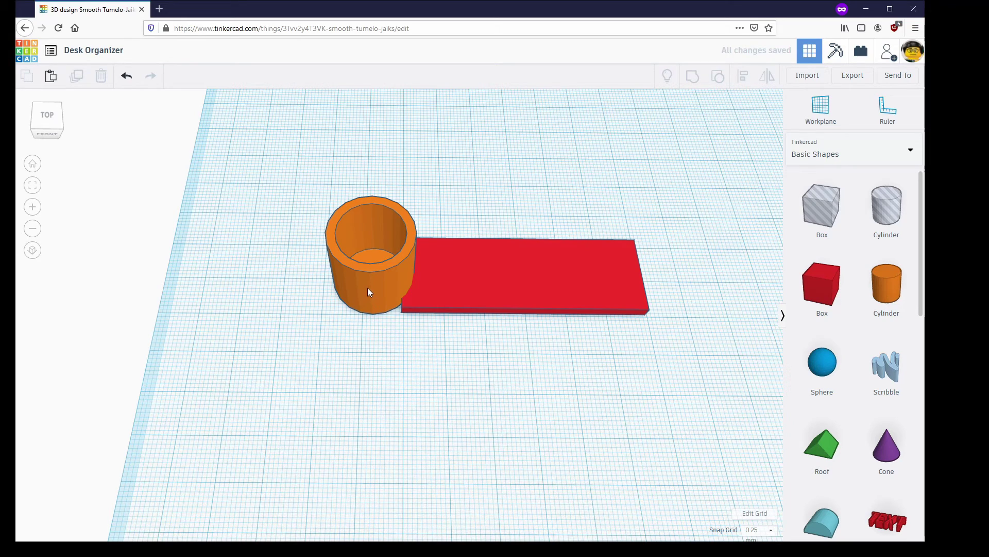
pyautogui.click(366, 273)
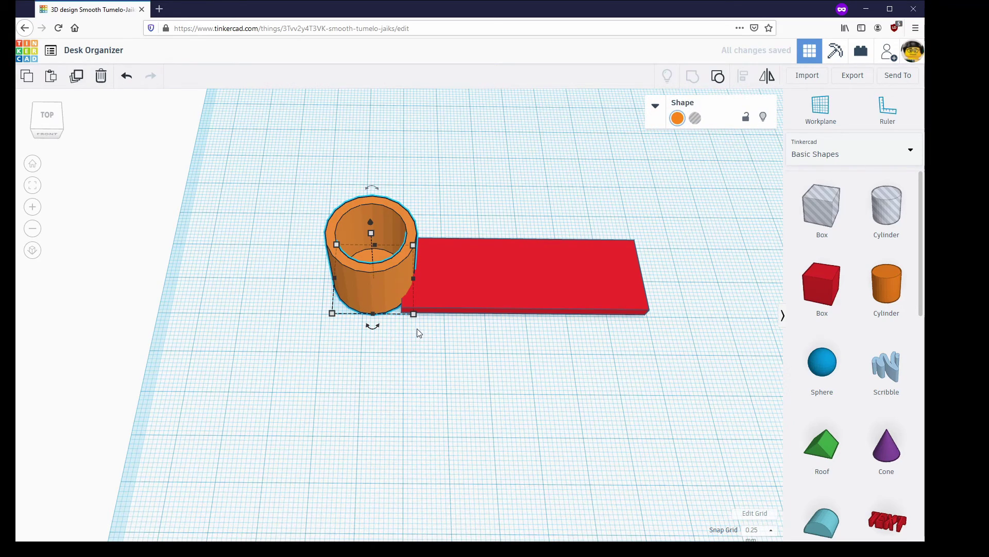
pyautogui.press('Delete')
pyautogui.hotkey('ctrl', 'z')
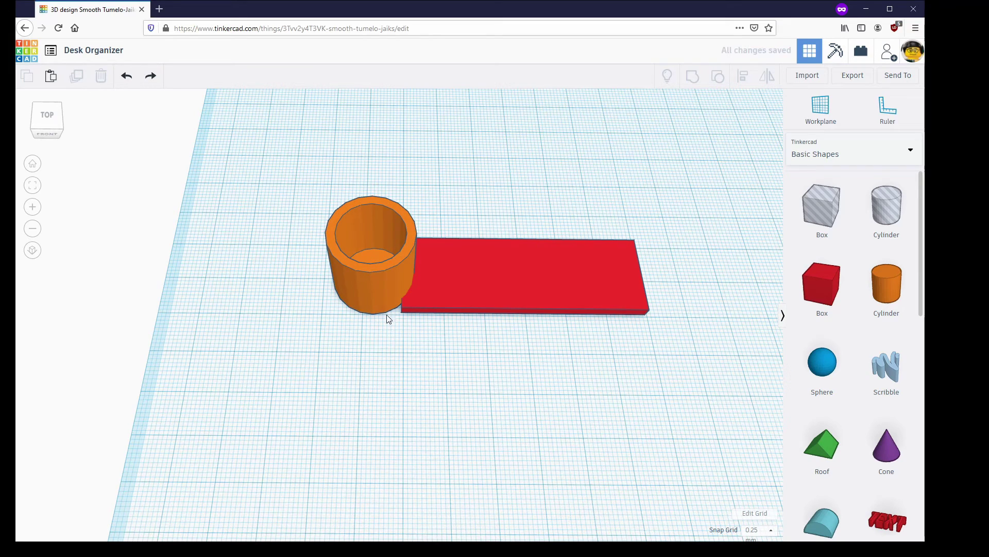
# - Duplicate the hollow holder by copy and paste and place the copy at the opposite short end of the slab
pyautogui.click(369, 293)
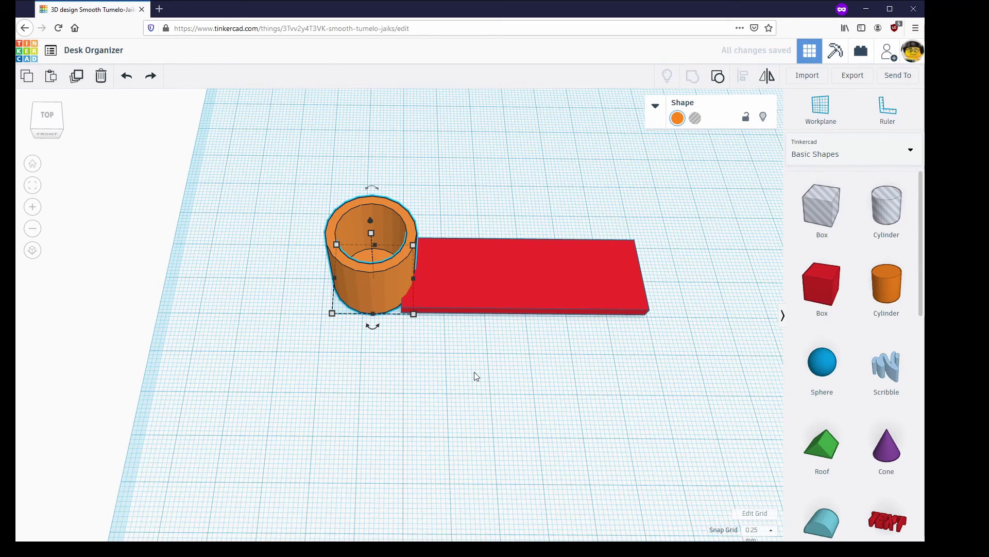
pyautogui.hotkey('ctrl', 'c')
pyautogui.hotkey('ctrl', 'v')
pyautogui.moveTo(432, 287); pyautogui.dragTo(718, 284)
pyautogui.moveTo(655, 394); pyautogui.dragTo(583, 372, button='right')
pyautogui.click(580, 422)
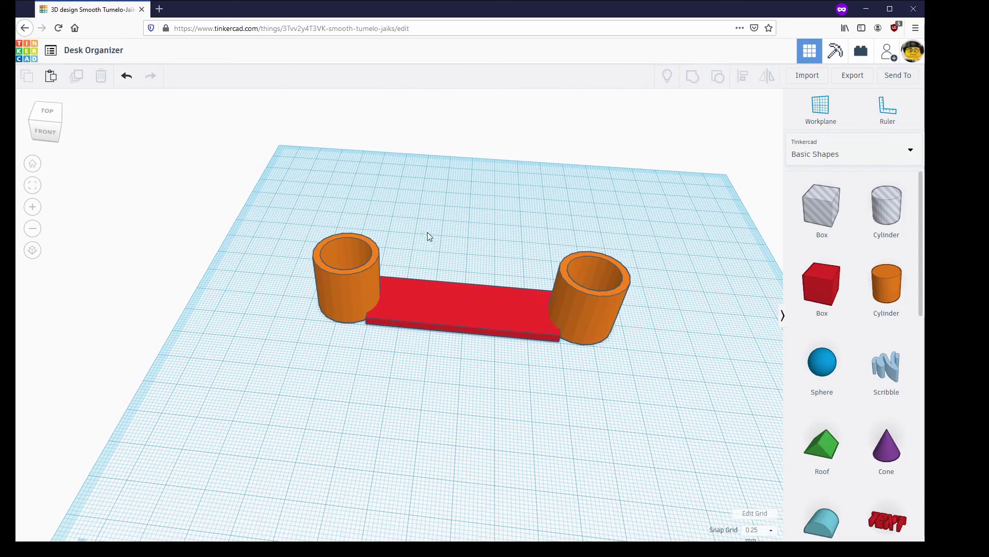
# - Duplicate the red base slab by copy and paste and place the copy alongside the original's long edge
pyautogui.click(496, 311)
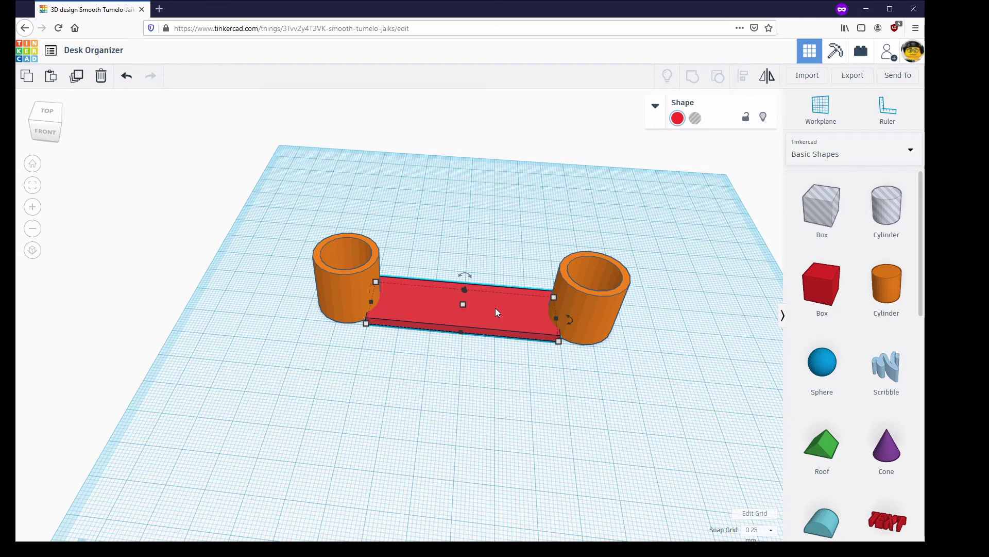
pyautogui.hotkey('ctrl', 'c')
pyautogui.hotkey('ctrl', 'v')
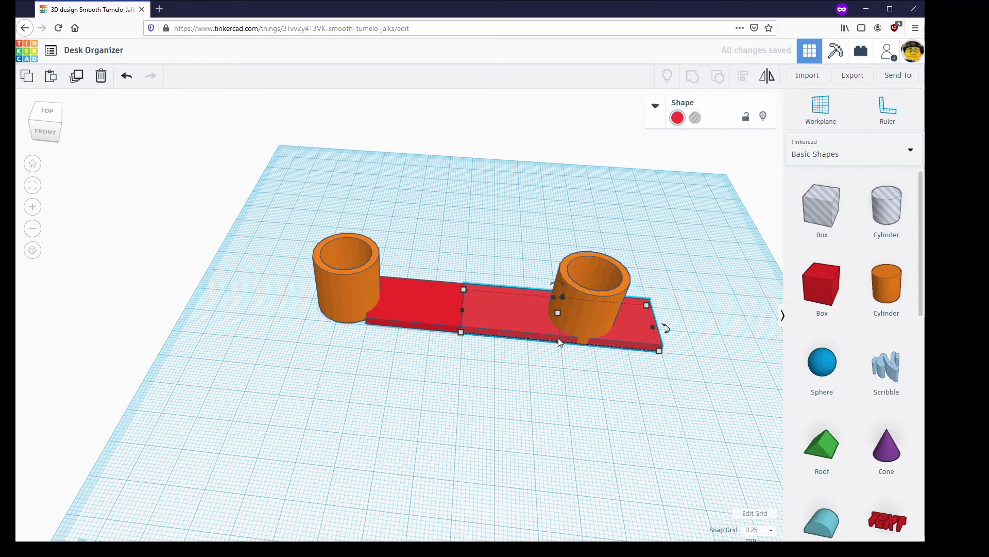
pyautogui.moveTo(496, 336); pyautogui.dragTo(400, 357)
pyautogui.moveTo(400, 358); pyautogui.dragTo(460, 307, button='right')
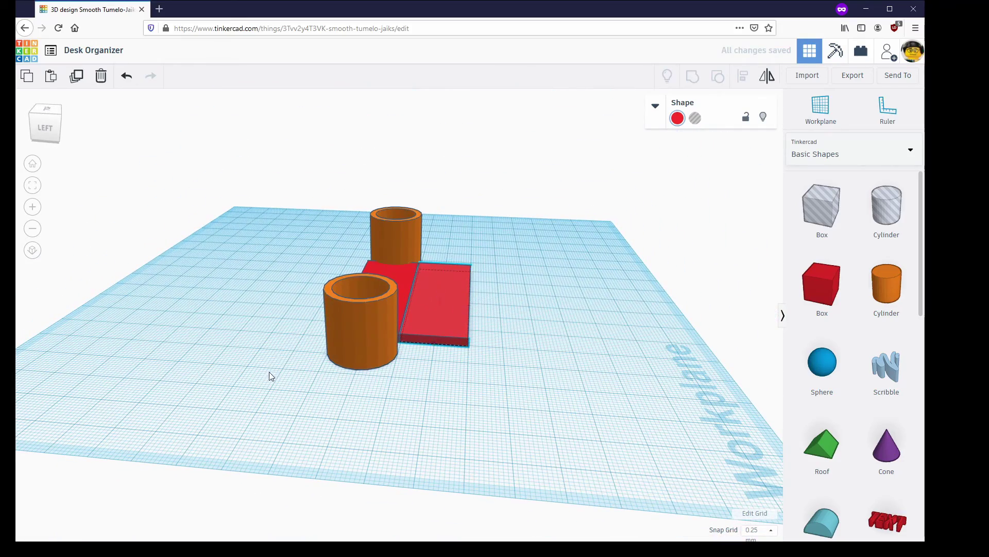
pyautogui.moveTo(267, 375); pyautogui.dragTo(357, 339, button='right')
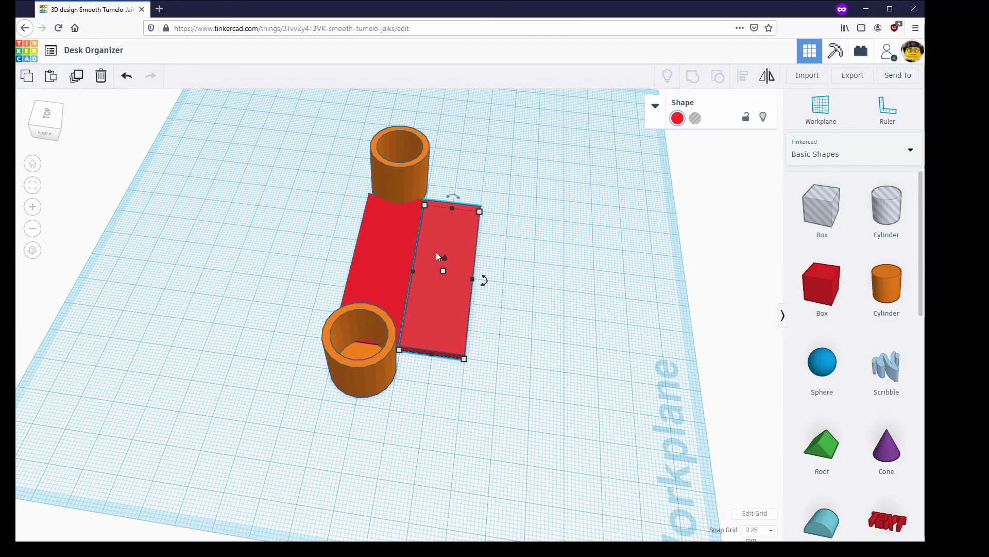
pyautogui.moveTo(490, 274)
pyautogui.mouseDown(button='right')
pyautogui.moveTo(458, 289)
pyautogui.moveTo(479, 284)
pyautogui.mouseUp(button='right')
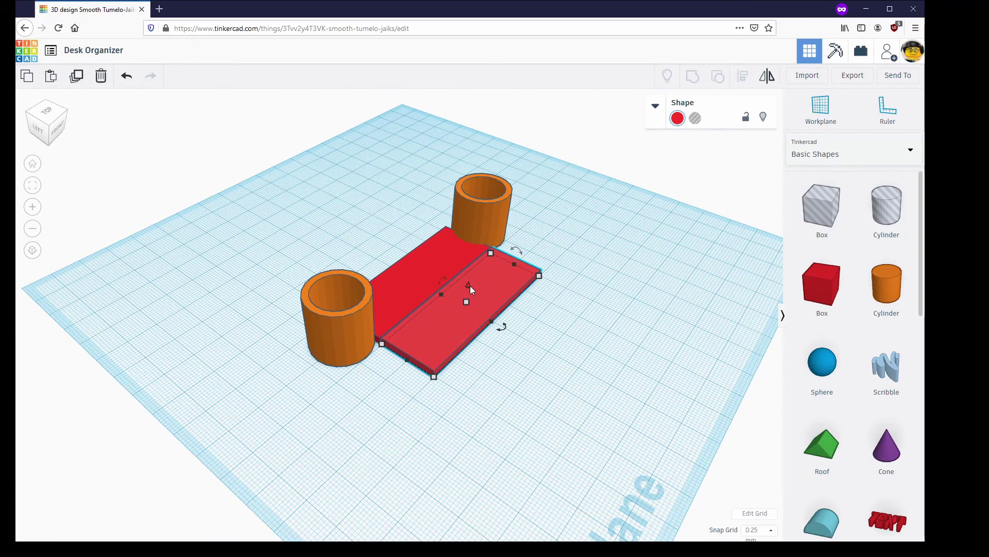
pyautogui.moveTo(470, 285)
pyautogui.mouseDown()
pyautogui.moveTo(471, 271)
pyautogui.moveTo(475, 286)
pyautogui.mouseUp()
pyautogui.moveTo(545, 346); pyautogui.dragTo(466, 341, button='right')
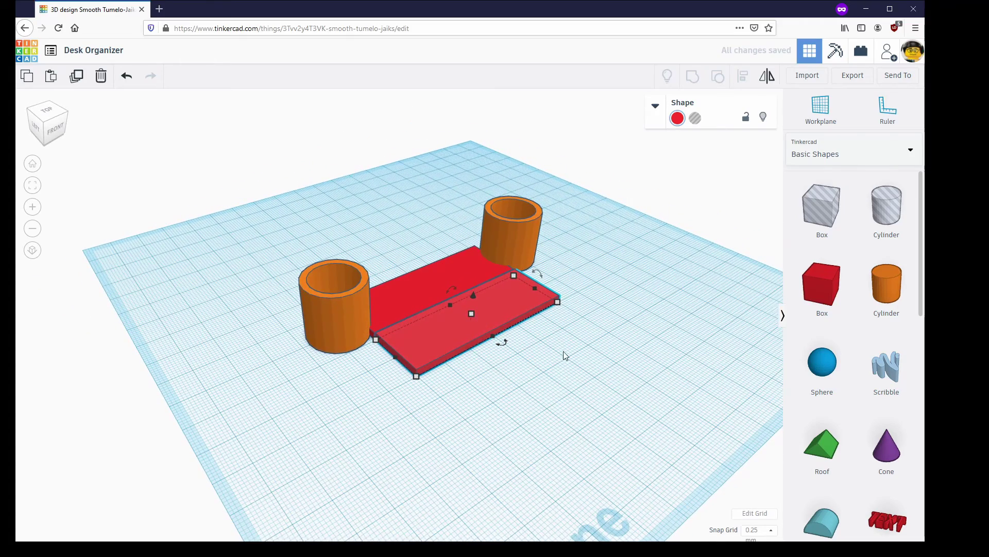
pyautogui.moveTo(564, 354); pyautogui.dragTo(471, 321, button='right')
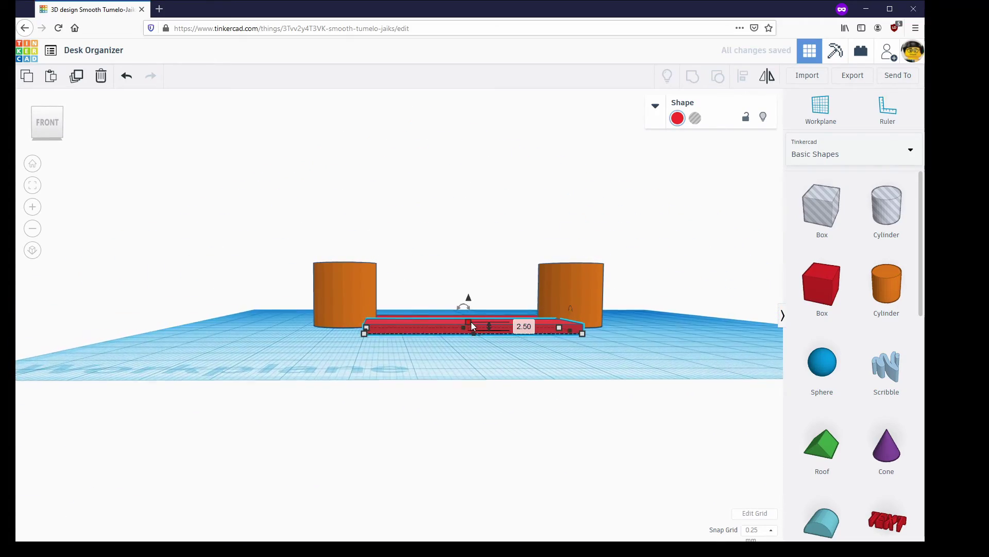
pyautogui.moveTo(470, 308); pyautogui.dragTo(462, 217)
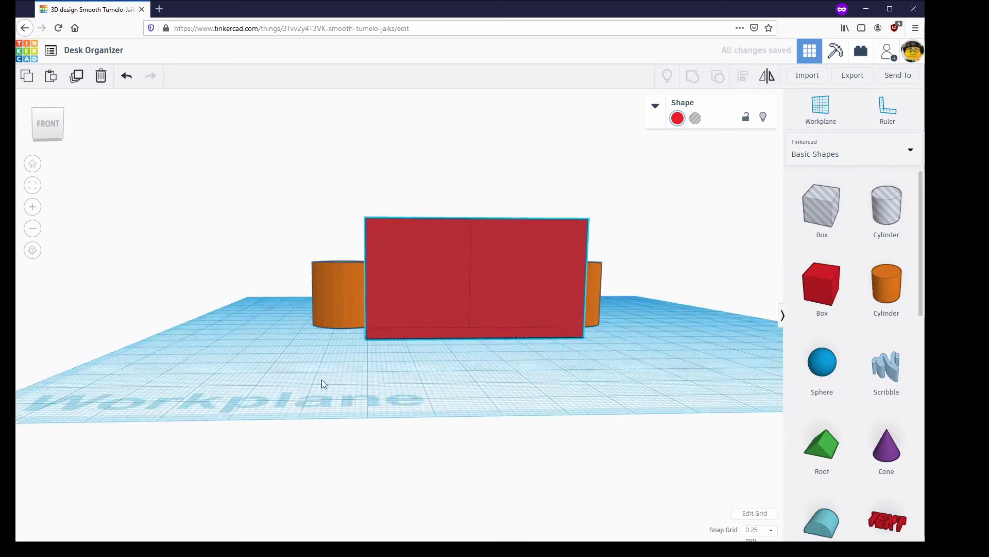
pyautogui.moveTo(322, 379); pyautogui.dragTo(500, 165, button='right')
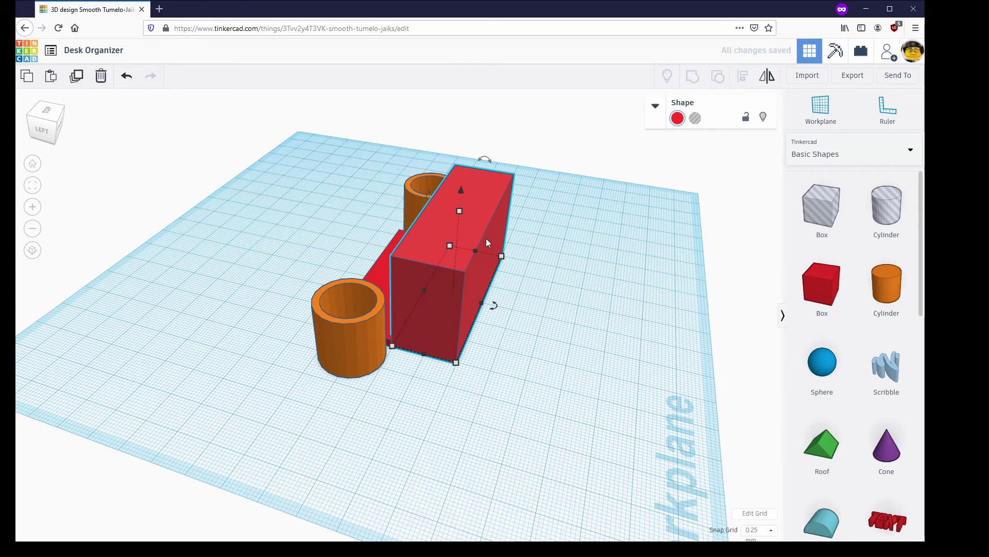
pyautogui.hotkey('ctrl', 'z')
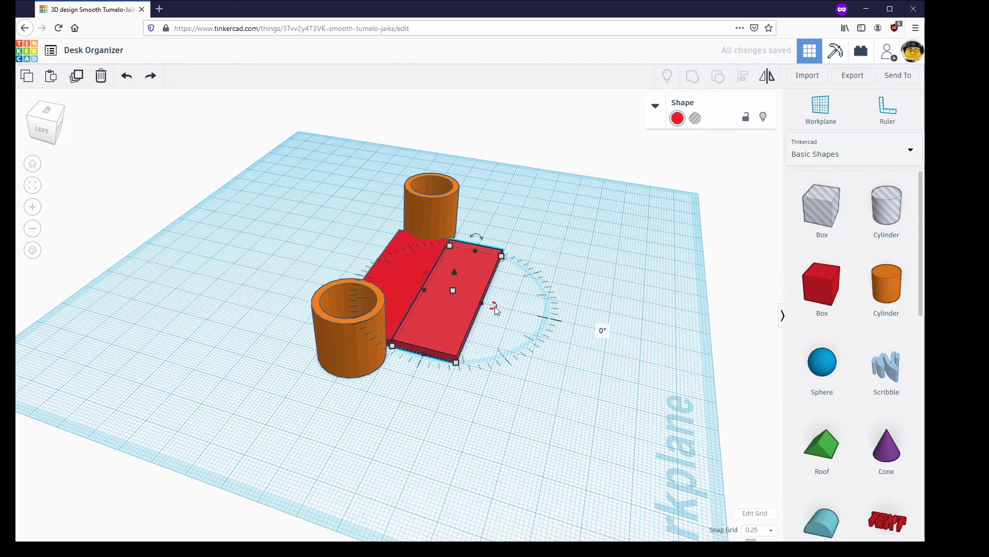
# - Rotate the copied red slab about its long axis so it stands upright beside the base
pyautogui.moveTo(495, 308); pyautogui.dragTo(382, 228)
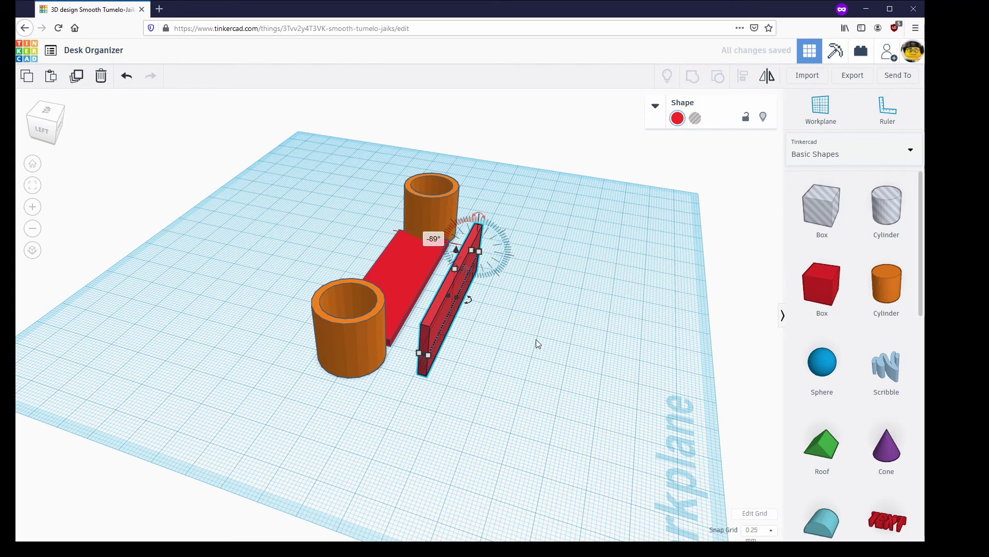
pyautogui.moveTo(534, 351); pyautogui.dragTo(443, 206, button='right')
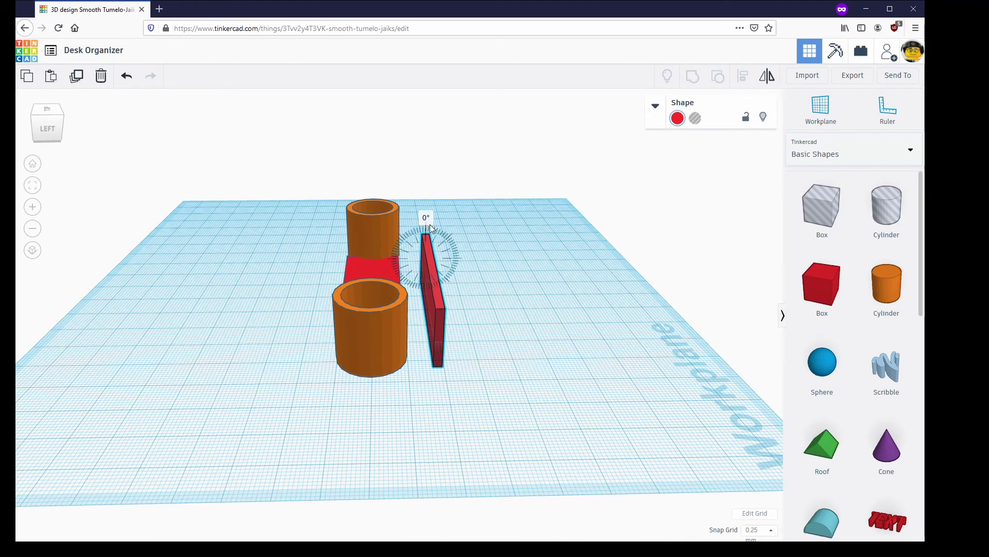
pyautogui.click(502, 312)
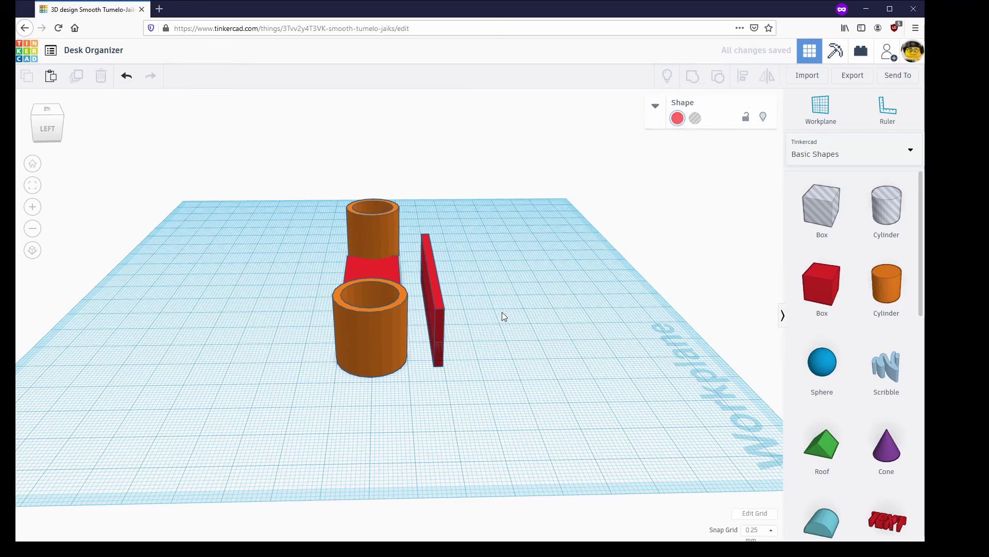
# - Move the upright panel against the base slab's long edge, between the two holders, with its bottom level with the workplane
pyautogui.moveTo(517, 304); pyautogui.dragTo(428, 307, button='right')
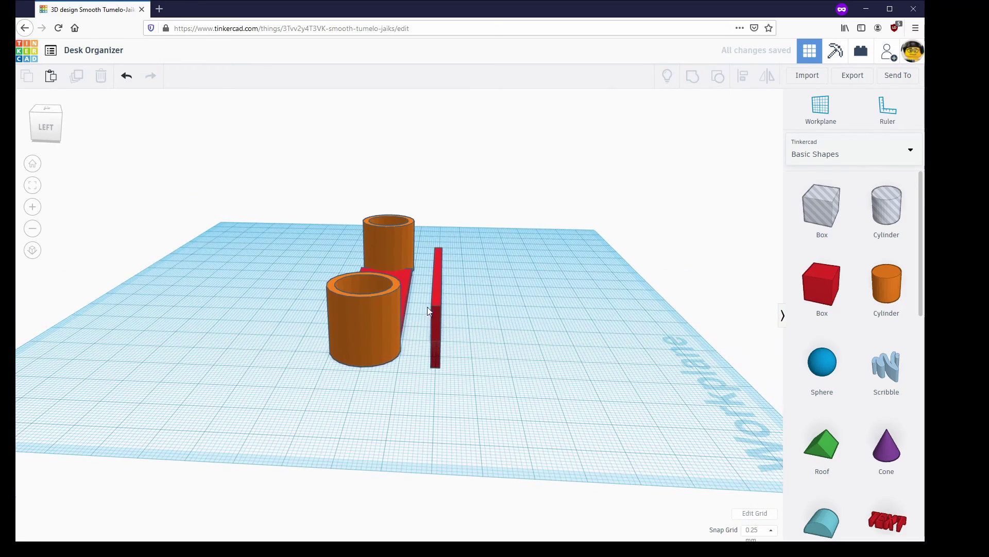
pyautogui.click(435, 281)
pyautogui.moveTo(409, 271); pyautogui.dragTo(292, 254, button='right')
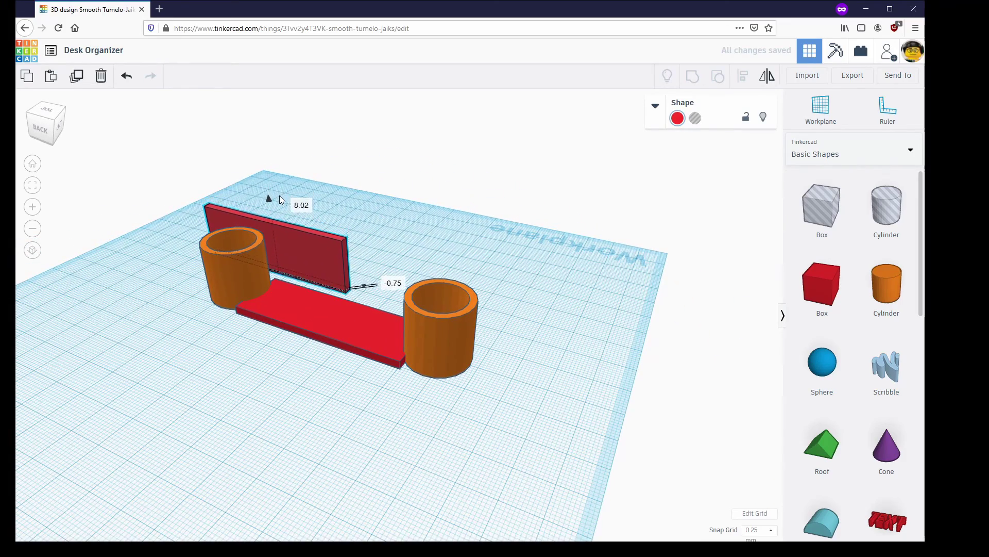
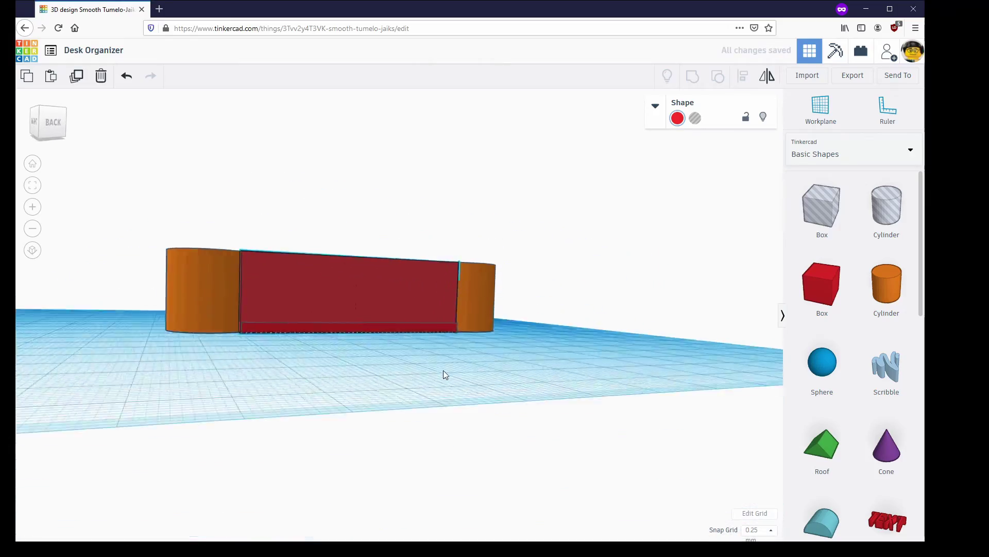
pyautogui.scroll(5, 337, 344)
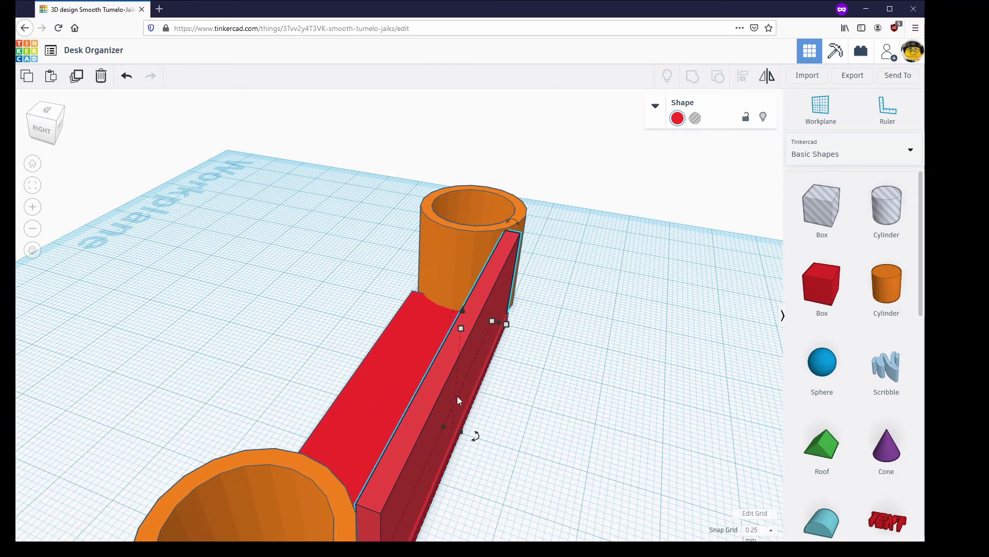
pyautogui.moveTo(454, 395); pyautogui.dragTo(451, 393)
# - Fine-tune the upright panel's position so it sits flush with the base slab's long outer edge
pyautogui.moveTo(469, 403); pyautogui.dragTo(388, 376, button='right')
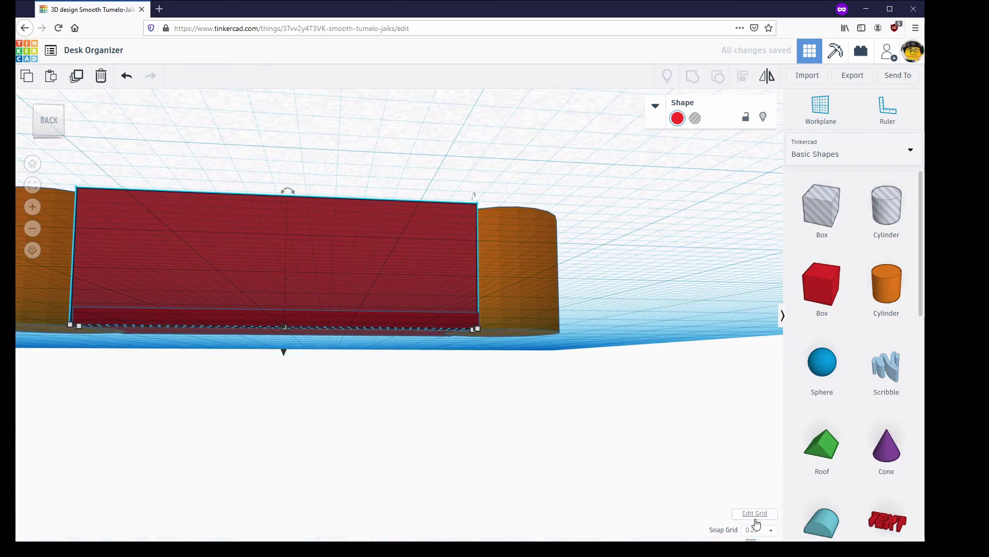
pyautogui.moveTo(485, 380); pyautogui.dragTo(442, 371, button='right')
pyautogui.scroll(6, 442, 371)
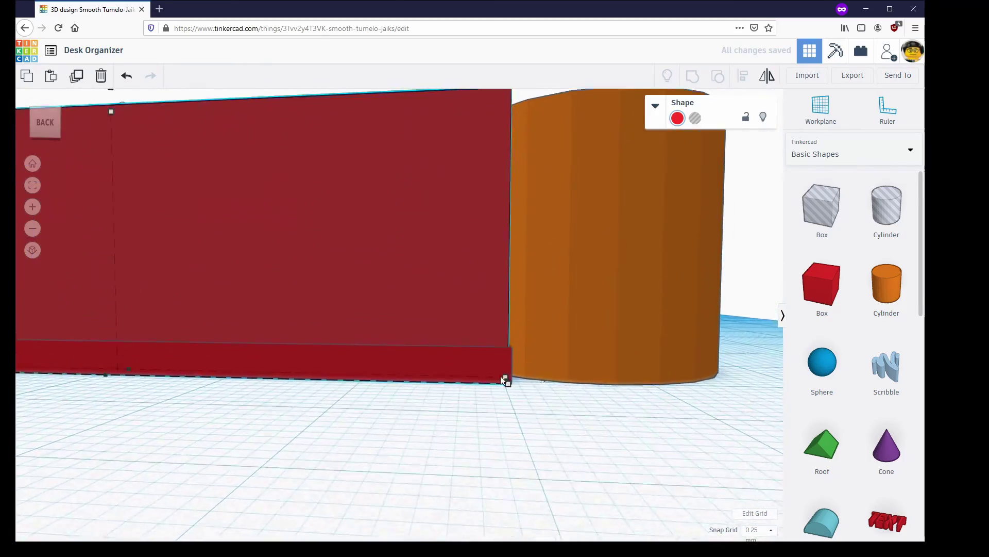
pyautogui.moveTo(467, 424); pyautogui.dragTo(447, 420, button='right')
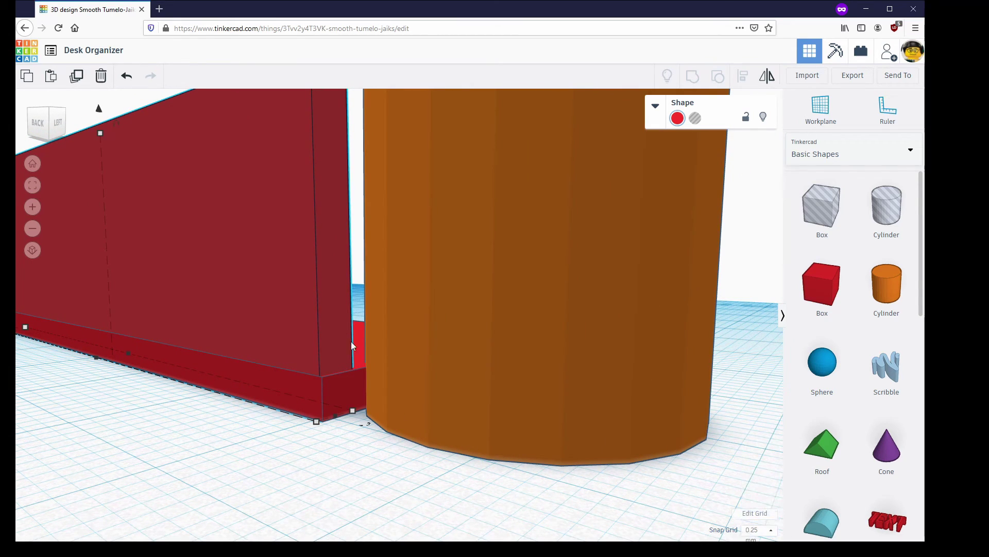
pyautogui.moveTo(317, 318); pyautogui.dragTo(317, 320)
pyautogui.click(201, 458)
pyautogui.scroll(1, 206, 476)
pyautogui.moveTo(205, 476); pyautogui.dragTo(283, 464, button='right')
pyautogui.scroll(-2, 84, 472)
pyautogui.moveTo(98, 466); pyautogui.dragTo(318, 223, button='right')
pyautogui.scroll(-3, 369, 375)
pyautogui.click(310, 215)
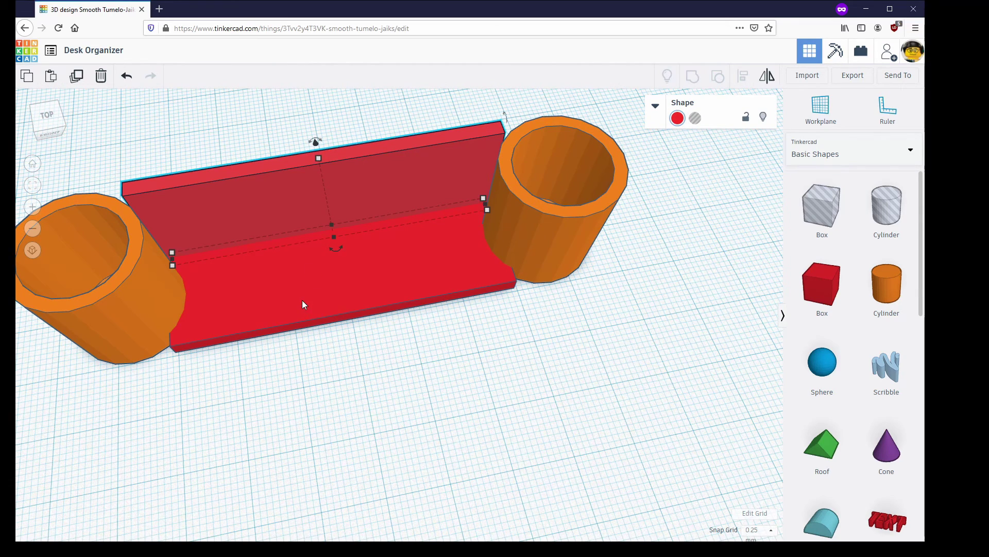
# - Group the upright panel with the base slab
pyautogui.keyDown('shift'); pyautogui.click(482, 299); pyautogui.keyUp('shift')
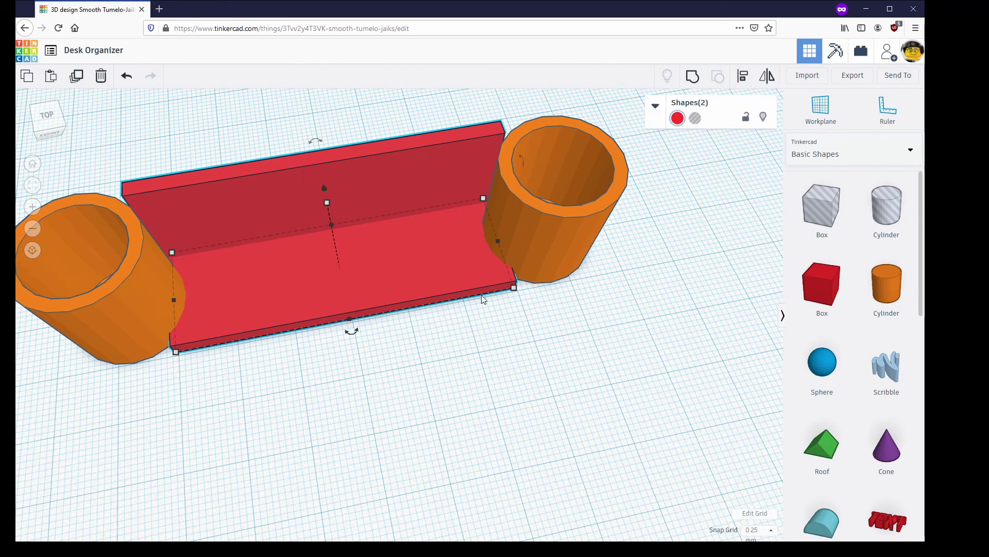
pyautogui.click(692, 81)
pyautogui.click(425, 390)
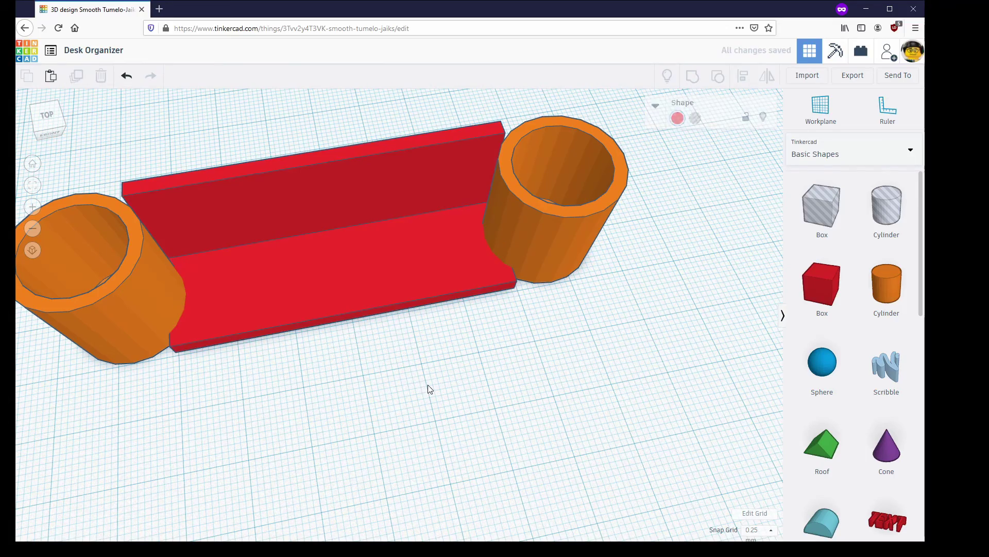
# - Increase the upright back panel's height so its top edge rises above the rims of the holders
pyautogui.moveTo(334, 392); pyautogui.dragTo(321, 236, button='right')
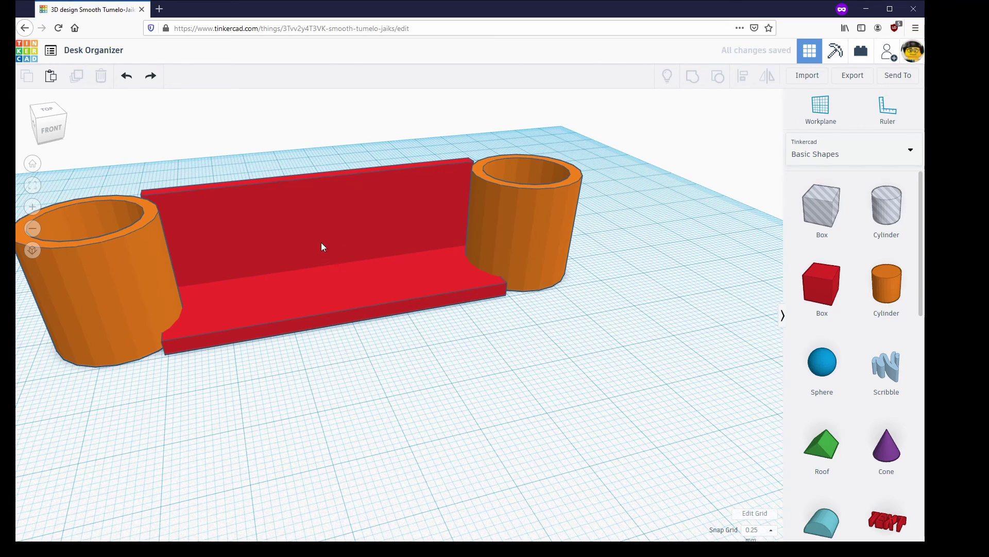
pyautogui.click(300, 213)
pyautogui.moveTo(362, 335); pyautogui.dragTo(433, 358, button='right')
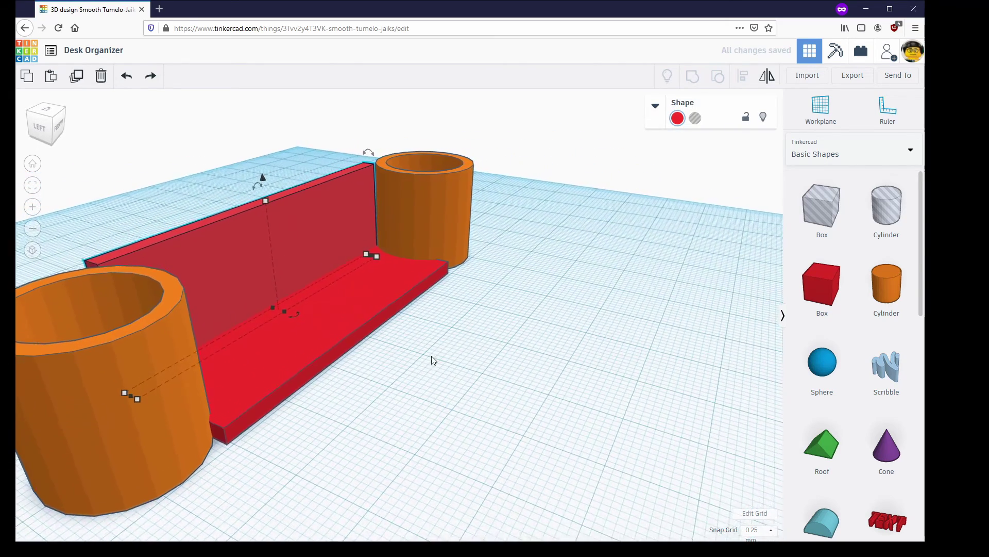
pyautogui.scroll(-5, 425, 356)
pyautogui.scroll(1, 310, 244)
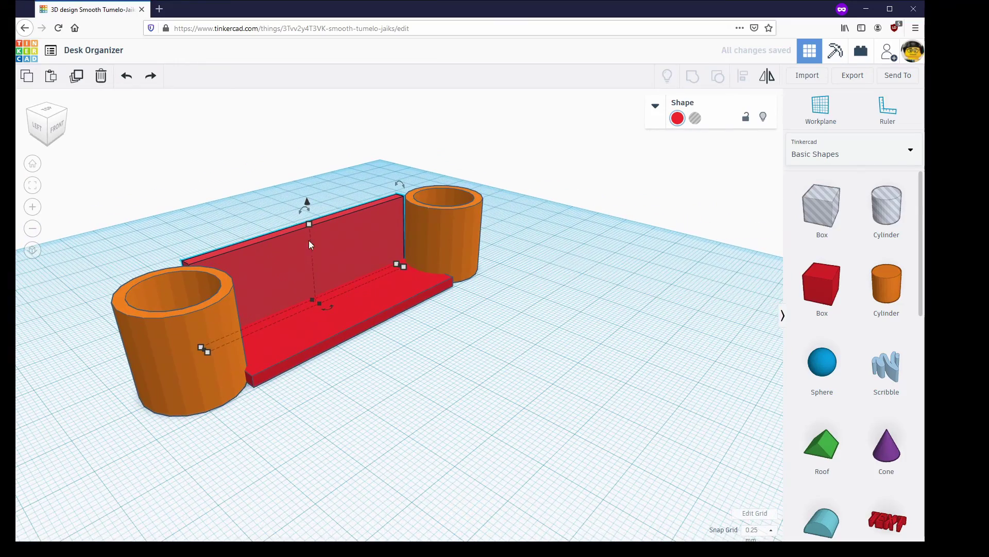
pyautogui.moveTo(307, 223); pyautogui.dragTo(307, 195)
pyautogui.moveTo(434, 375); pyautogui.dragTo(330, 457, button='right')
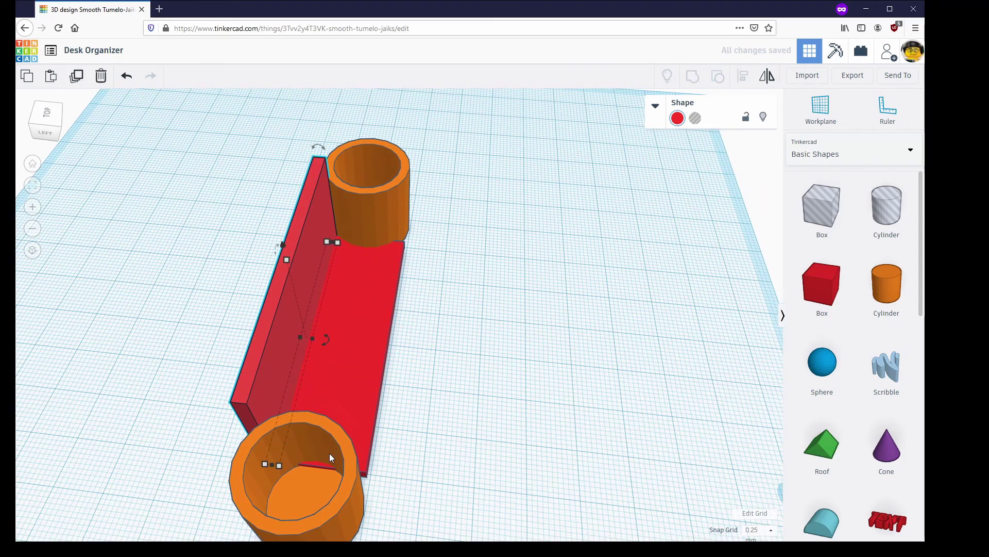
# - Try moving the orange holder at the slab's far end and undo the move
pyautogui.moveTo(367, 233); pyautogui.dragTo(380, 200)
pyautogui.moveTo(379, 200); pyautogui.dragTo(511, 416, button='right')
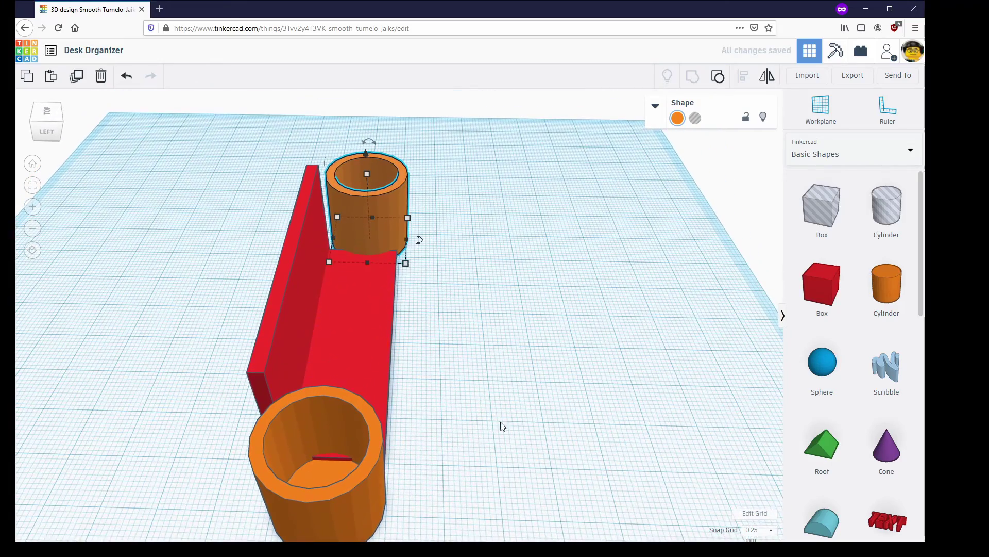
pyautogui.moveTo(420, 448); pyautogui.dragTo(403, 401, button='right')
pyautogui.hotkey('ctrl', 'z')
pyautogui.moveTo(499, 298)
pyautogui.mouseDown(button='right')
pyautogui.moveTo(522, 314)
pyautogui.moveTo(496, 310)
pyautogui.mouseUp(button='right')
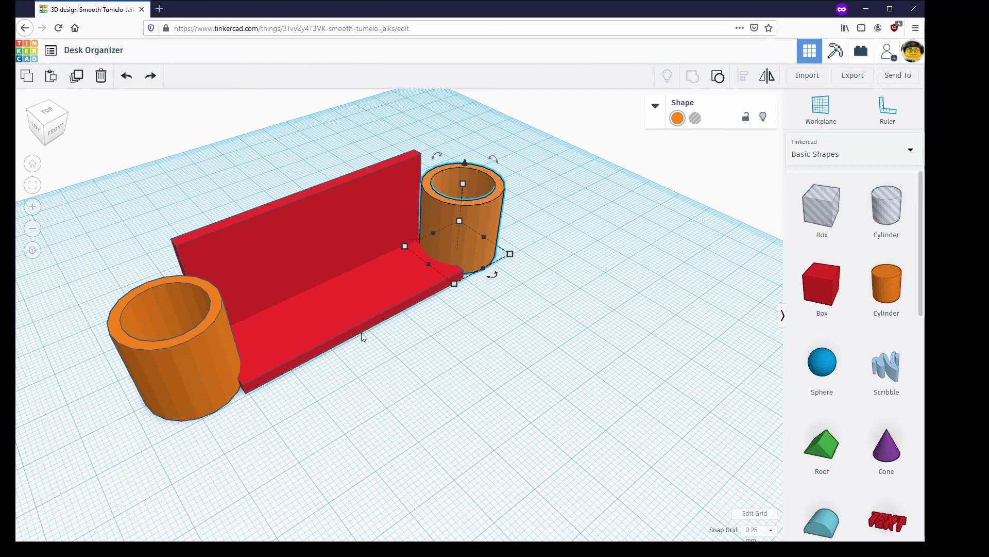
# - Duplicate the red back panel and place the copy along the base slab's opposite long edge as a lower front wall
pyautogui.click(318, 238)
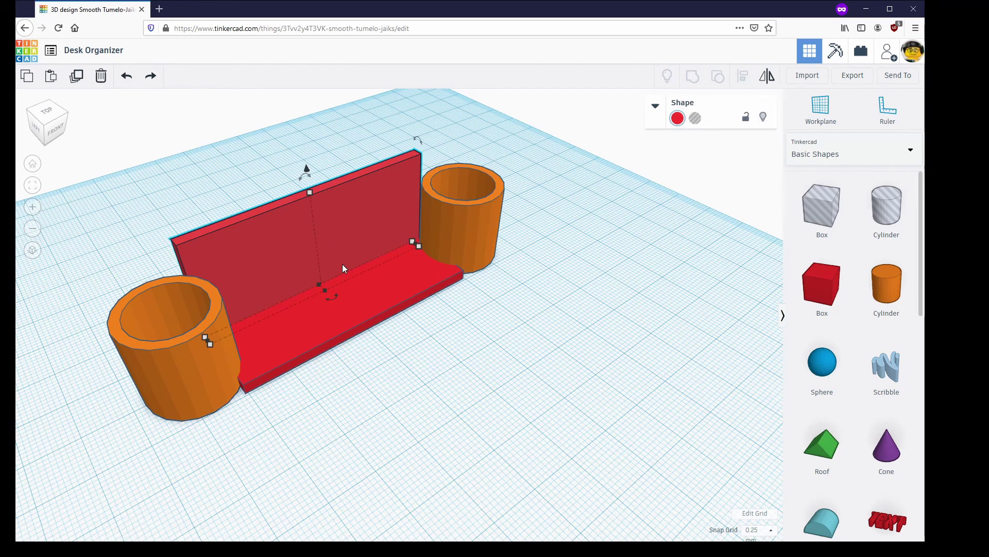
pyautogui.hotkey('ctrl', 'c')
pyautogui.hotkey('ctrl', 'v')
pyautogui.moveTo(446, 165); pyautogui.dragTo(357, 274)
pyautogui.moveTo(395, 369); pyautogui.dragTo(440, 382, button='right')
pyautogui.moveTo(338, 404); pyautogui.dragTo(454, 428, button='right')
pyautogui.moveTo(503, 390); pyautogui.dragTo(426, 376, button='right')
pyautogui.scroll(8, 329, 279)
pyautogui.moveTo(495, 280); pyautogui.dragTo(500, 243, button='right')
pyautogui.scroll(-3, 349, 405)
pyautogui.click(355, 406)
pyautogui.press('f')
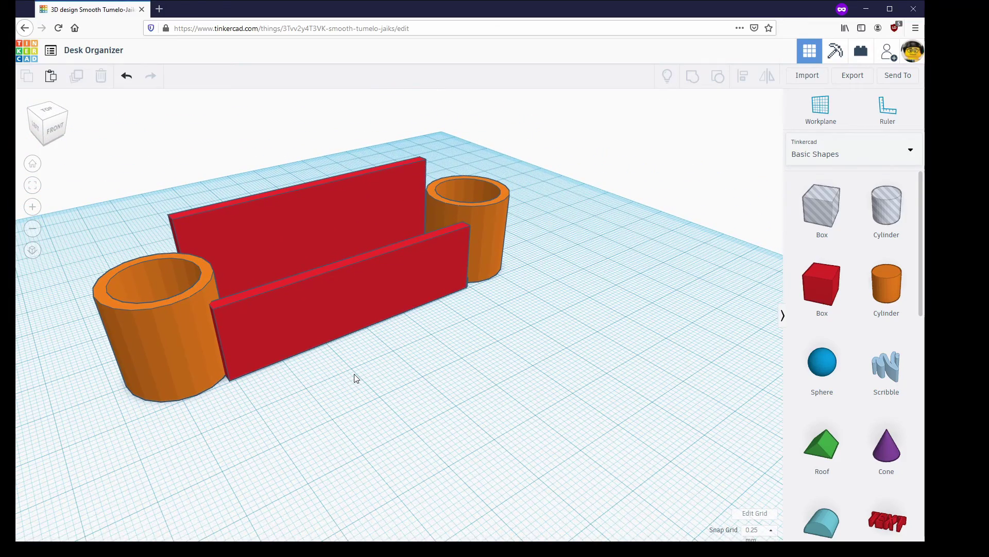
# - Move the orange holder at the organizer's right end clear of the base slab and walls
pyautogui.moveTo(424, 309); pyautogui.dragTo(537, 313, button='right')
pyautogui.scroll(6, 537, 314)
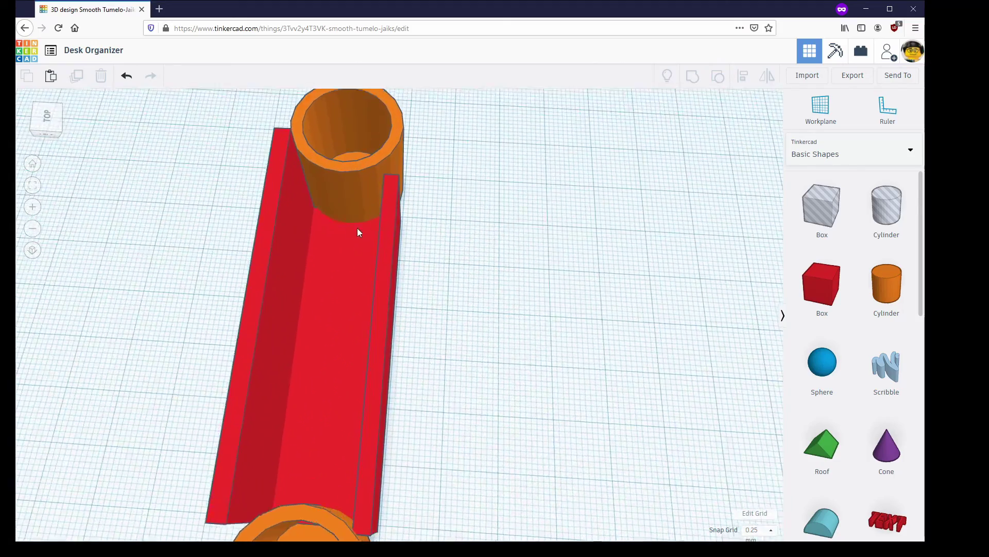
pyautogui.moveTo(394, 176); pyautogui.dragTo(608, 271, button='right')
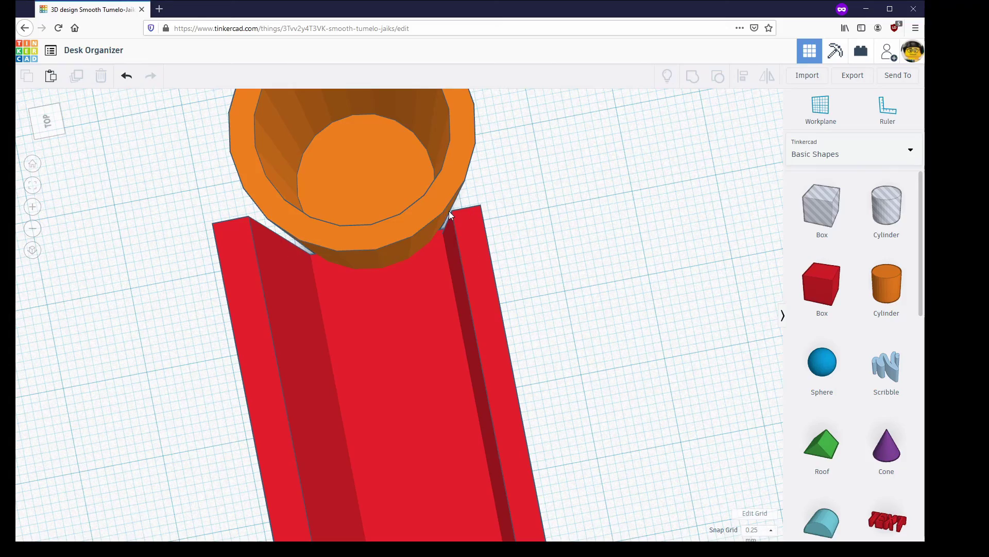
pyautogui.moveTo(401, 270); pyautogui.dragTo(367, 143, button='right')
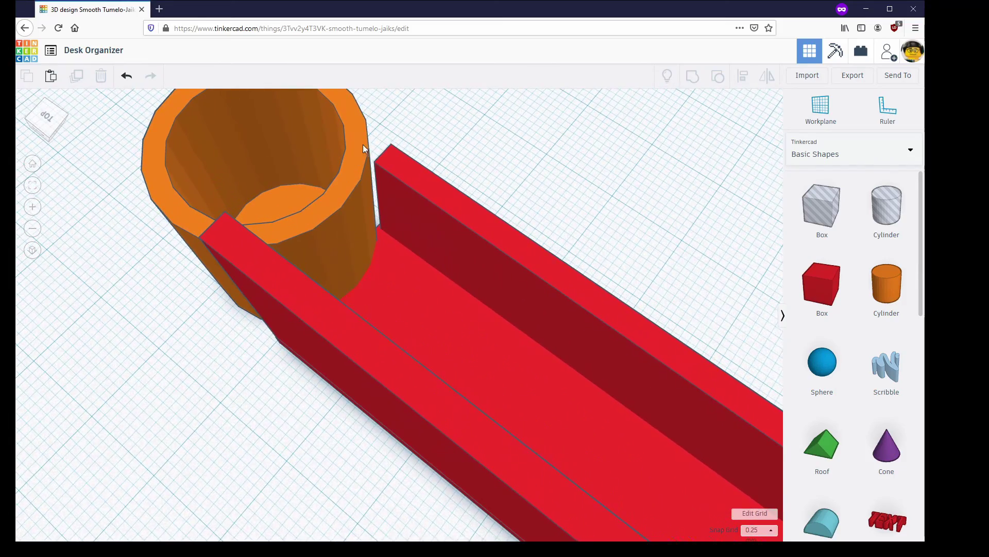
pyautogui.moveTo(337, 219); pyautogui.dragTo(333, 296, button='right')
pyautogui.moveTo(305, 302); pyautogui.dragTo(241, 174)
# - Add a red box to the workplane and place it beside the detached holder and the end of the tray
pyautogui.moveTo(815, 275); pyautogui.dragTo(307, 306)
pyautogui.moveTo(270, 435); pyautogui.dragTo(333, 422, button='right')
pyautogui.moveTo(302, 330); pyautogui.dragTo(283, 220)
pyautogui.moveTo(284, 219); pyautogui.dragTo(379, 387, button='right')
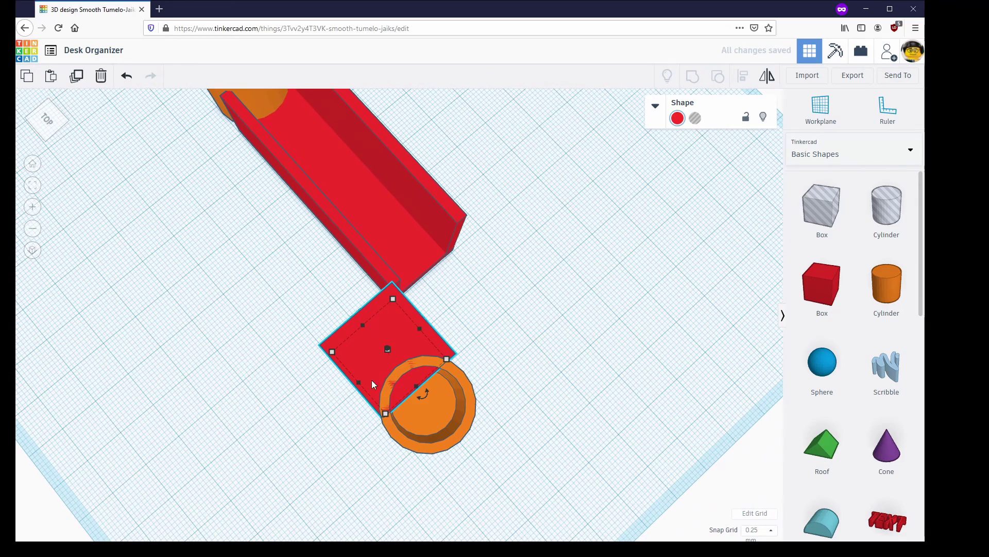
pyautogui.moveTo(364, 355); pyautogui.dragTo(289, 342)
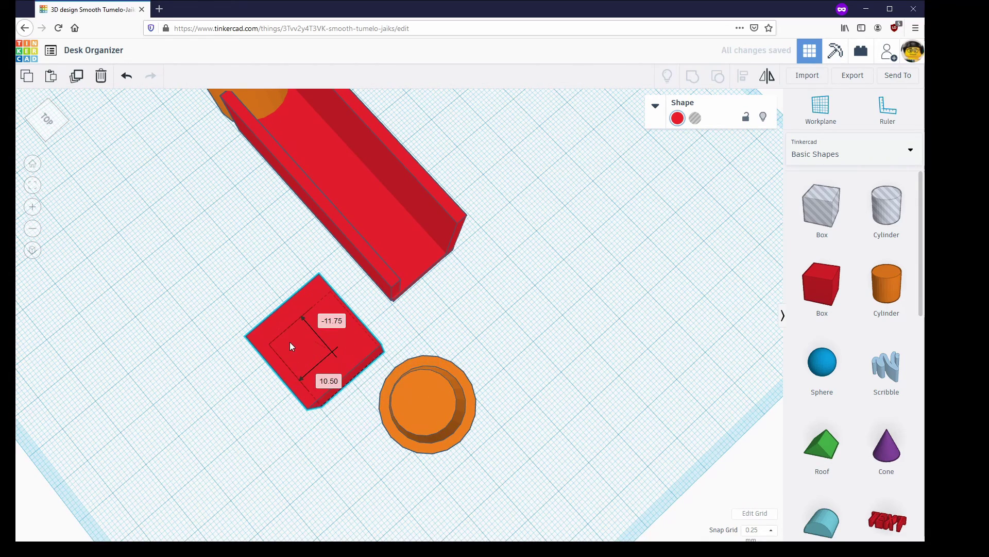
# - Move the detached holder back to the tray so it overlaps the end of the base slab
pyautogui.moveTo(453, 395); pyautogui.dragTo(453, 277)
pyautogui.moveTo(394, 344); pyautogui.dragTo(473, 411, button='right')
pyautogui.scroll(5, 442, 309)
pyautogui.moveTo(561, 261); pyautogui.dragTo(578, 305, button='right')
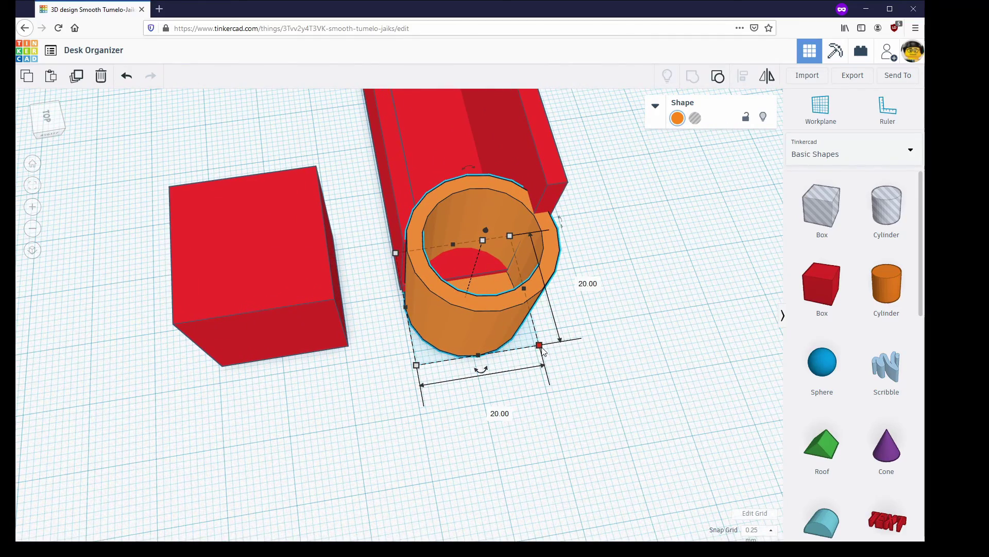
# - Enlarge the overlapping holder's footprint to 21.25 by 21.25 mm and nudge it to line up with the tray's width
pyautogui.moveTo(541, 348); pyautogui.dragTo(549, 350)
pyautogui.scroll(-3, 480, 314)
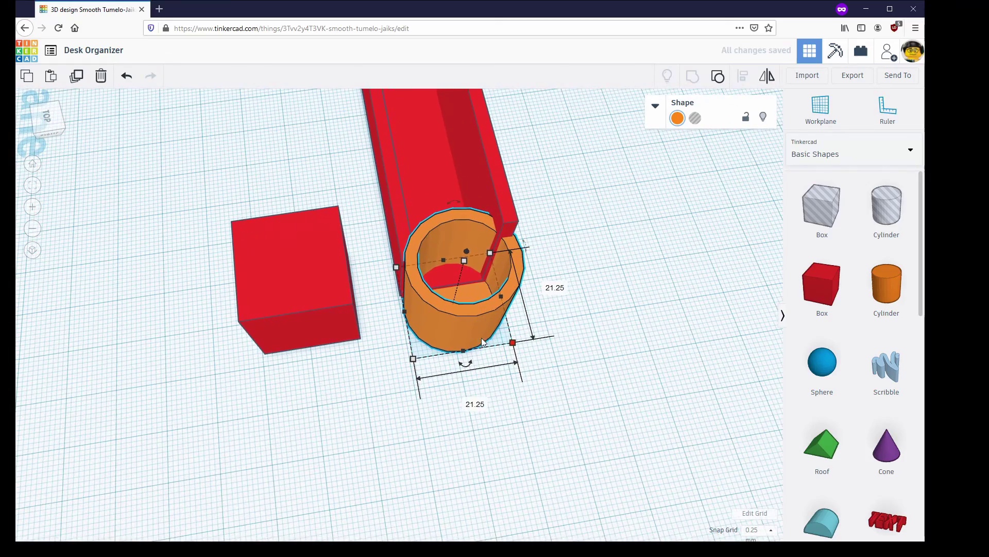
pyautogui.moveTo(557, 325); pyautogui.dragTo(466, 328, button='right')
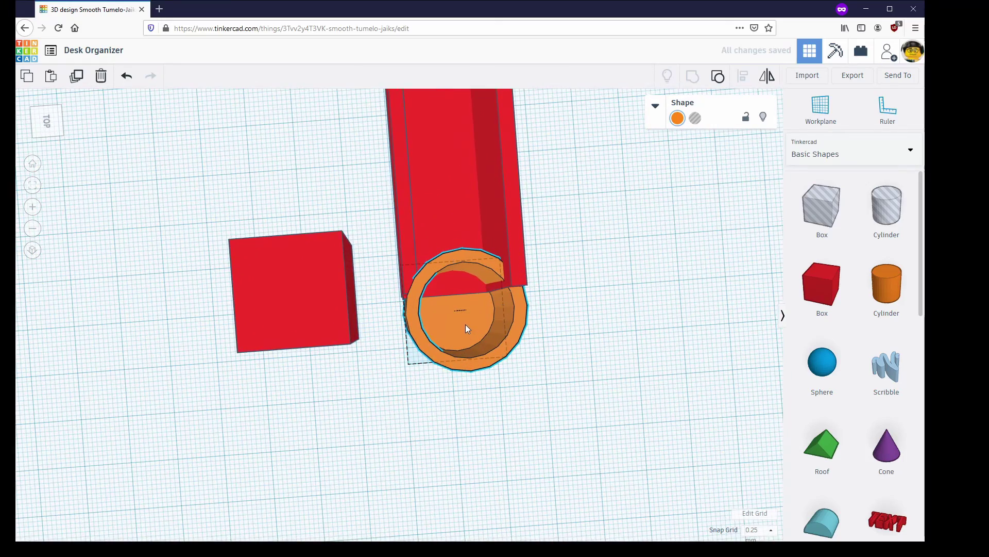
pyautogui.moveTo(465, 323); pyautogui.dragTo(464, 328)
pyautogui.moveTo(563, 335); pyautogui.dragTo(564, 418, button='right')
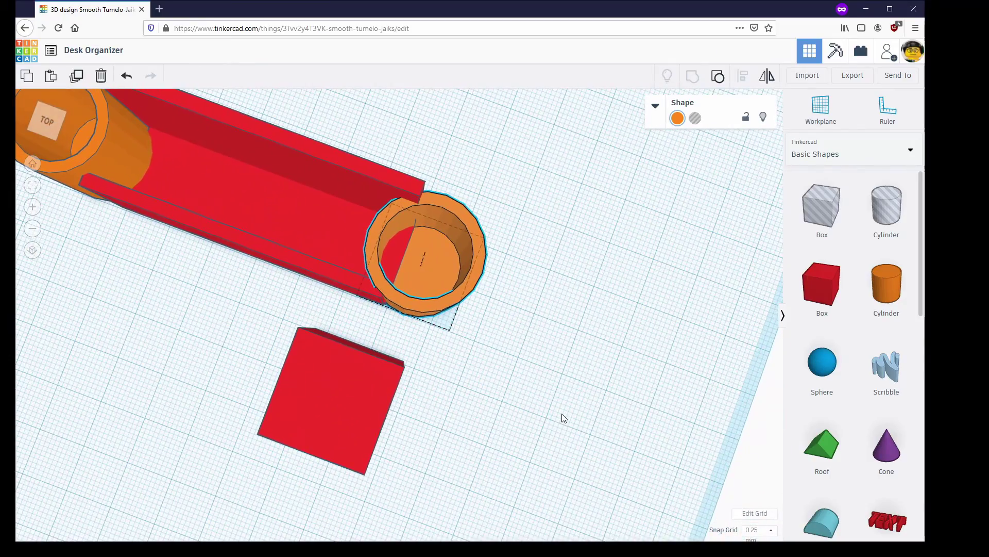
# - Move the red box onto the tray so its face lines up with the slab's end and it overlaps the holder
pyautogui.moveTo(323, 411); pyautogui.dragTo(307, 246)
pyautogui.moveTo(314, 235); pyautogui.dragTo(320, 232)
pyautogui.scroll(5, 401, 248)
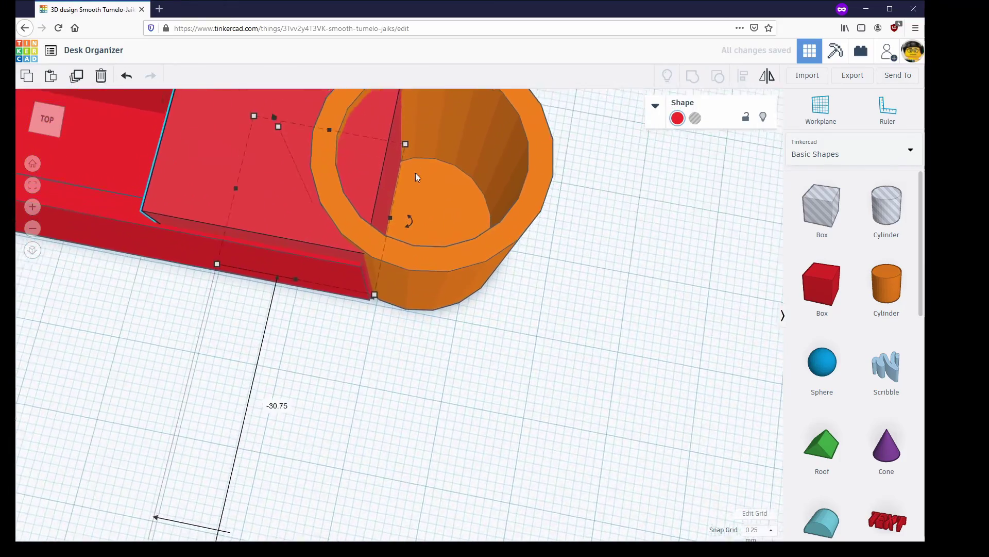
pyautogui.moveTo(403, 215); pyautogui.dragTo(256, 192, button='right')
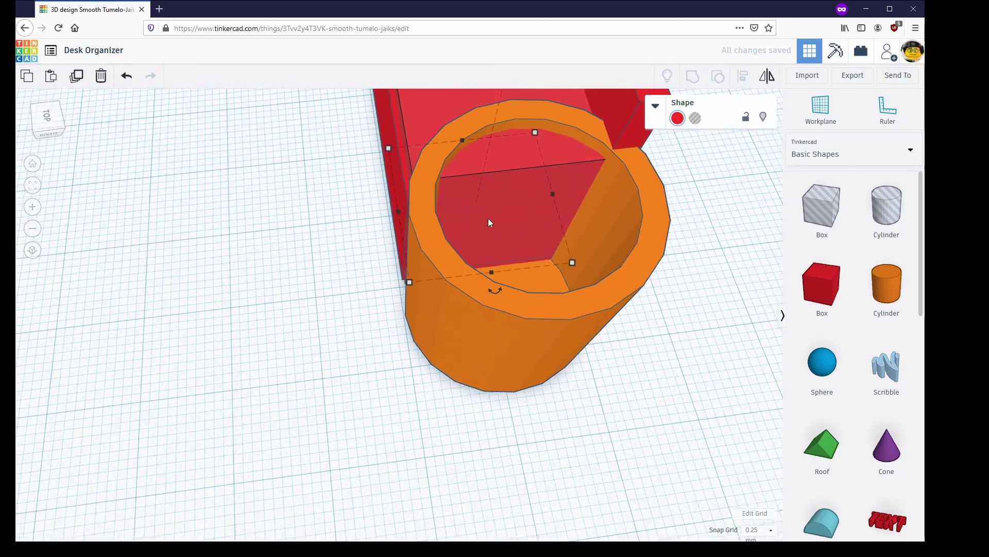
pyautogui.moveTo(542, 239); pyautogui.dragTo(508, 277, button='right')
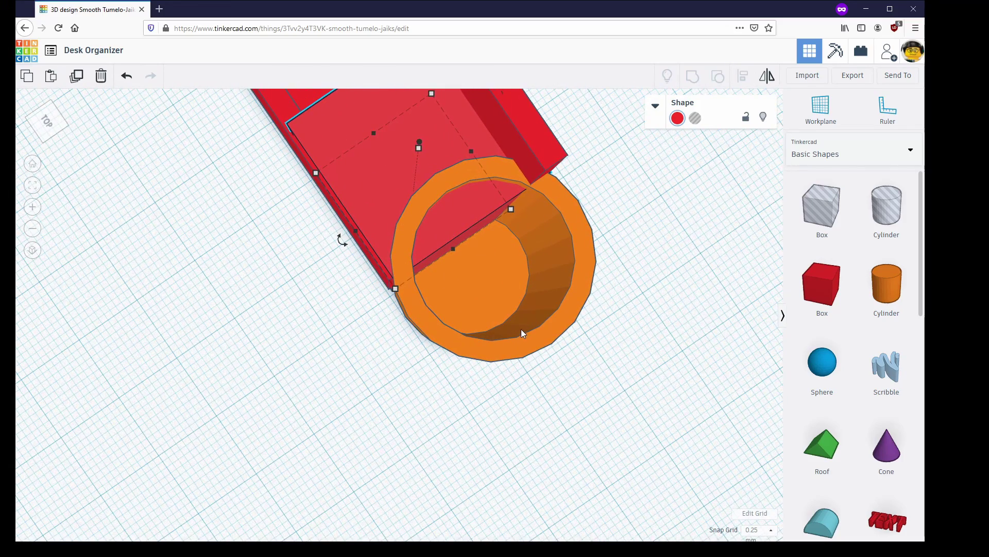
# - Select only the red box and the enlarged holder and move them together off the tray, by about 34.5 and 11.5 mm
pyautogui.moveTo(597, 343); pyautogui.dragTo(481, 265)
pyautogui.moveTo(622, 373); pyautogui.dragTo(420, 194)
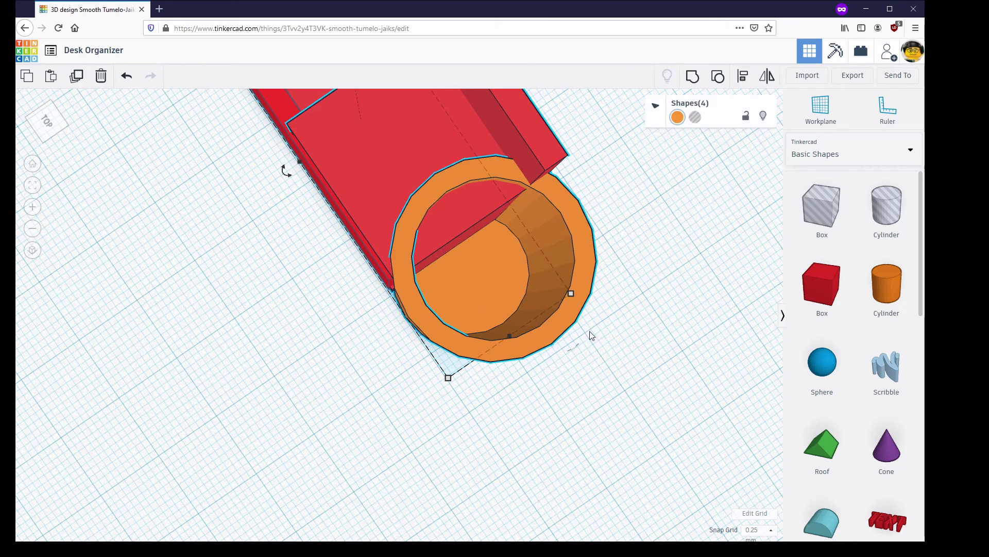
pyautogui.click(686, 299)
pyautogui.click(393, 166)
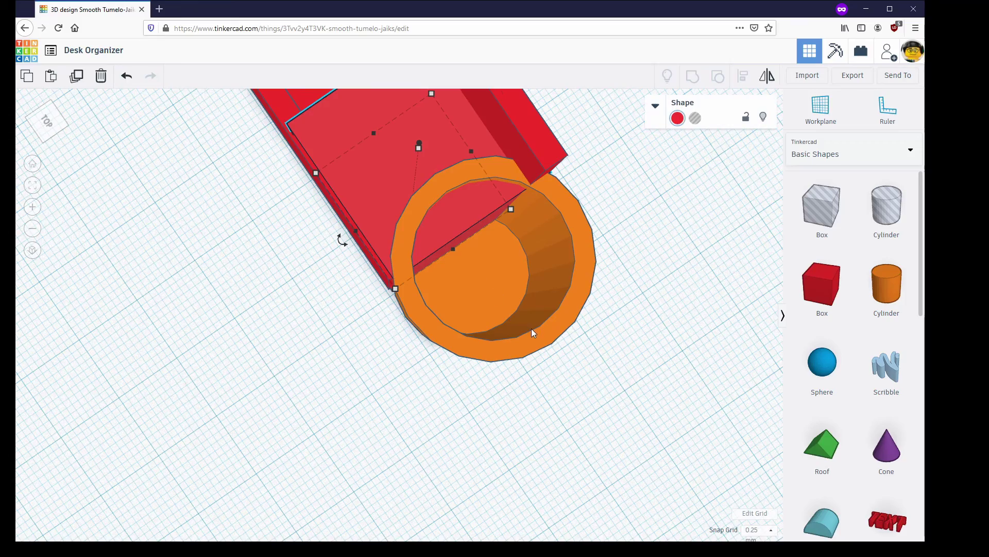
pyautogui.keyDown('shift'); pyautogui.click(532, 330); pyautogui.keyUp('shift')
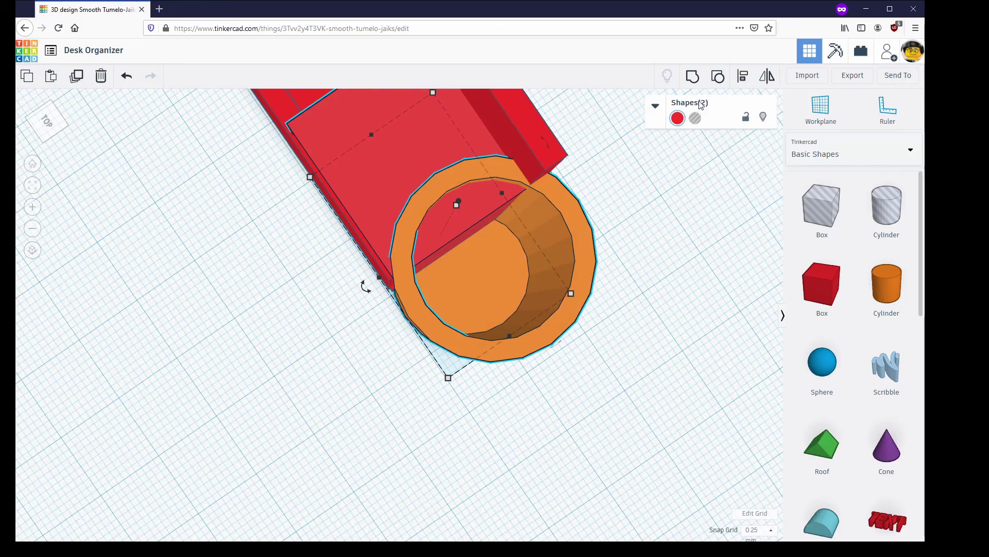
pyautogui.press('f')
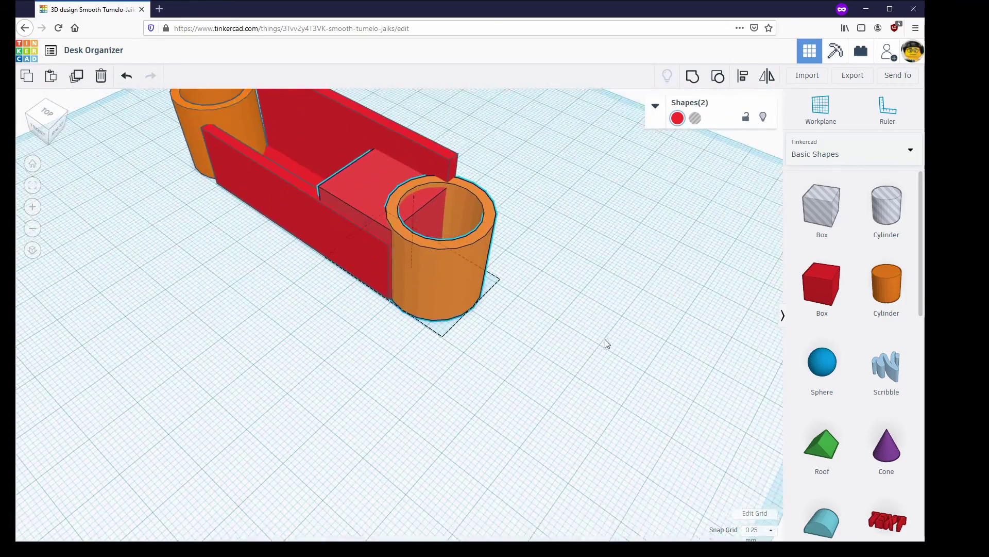
pyautogui.moveTo(436, 280); pyautogui.dragTo(564, 424)
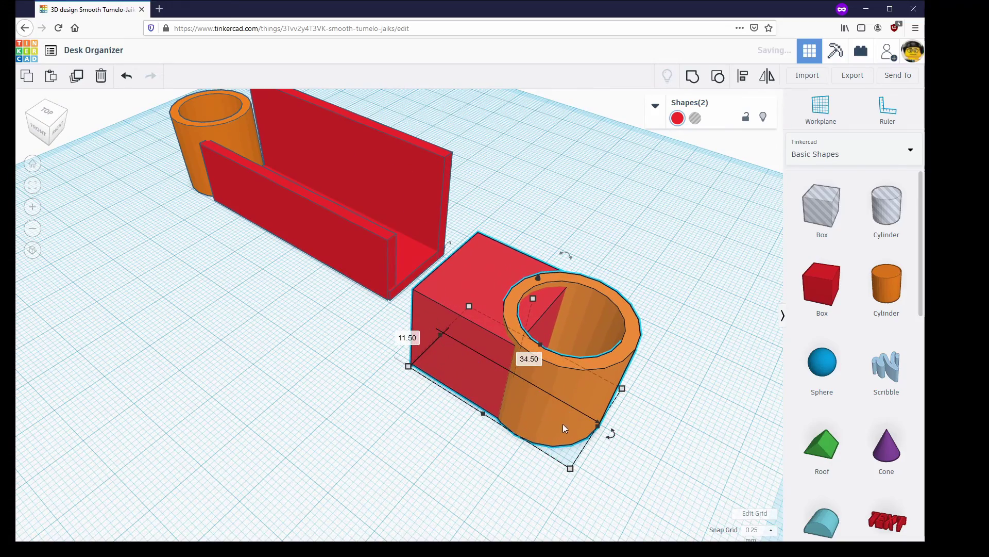
# - Stretch the red box vertically so it extends past both the top and the bottom of the overlapping holder
pyautogui.moveTo(474, 346); pyautogui.dragTo(533, 293, button='right')
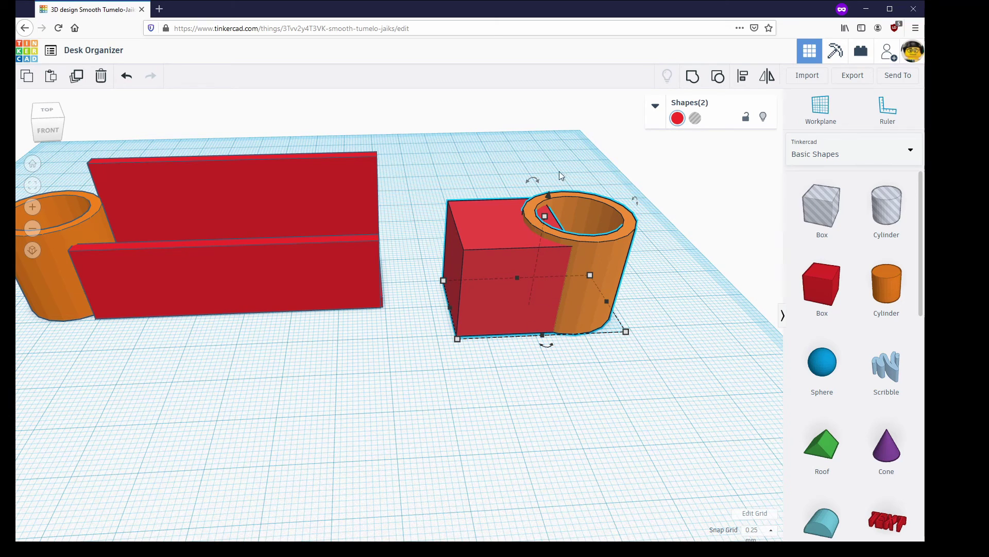
pyautogui.moveTo(492, 397); pyautogui.dragTo(478, 264, button='right')
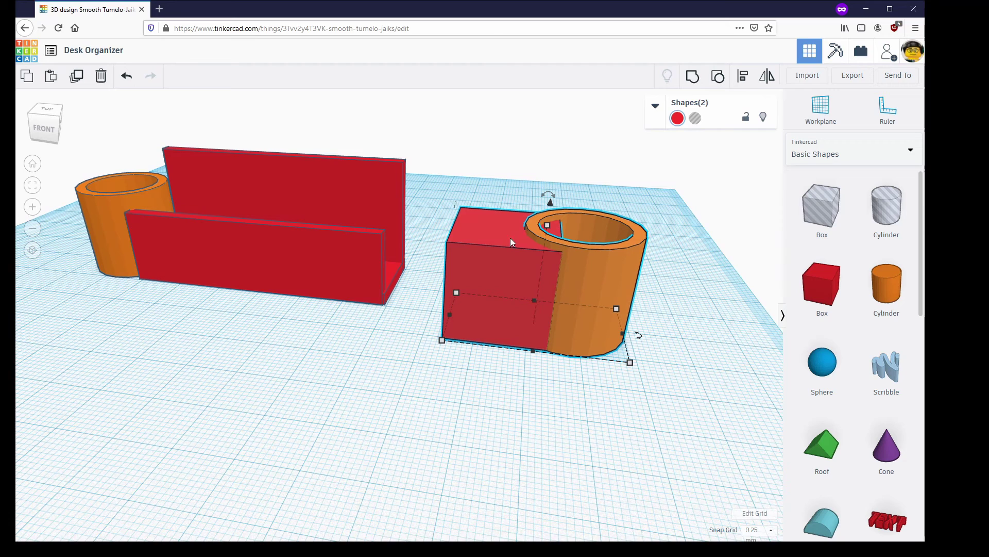
pyautogui.click(507, 390)
pyautogui.click(496, 264)
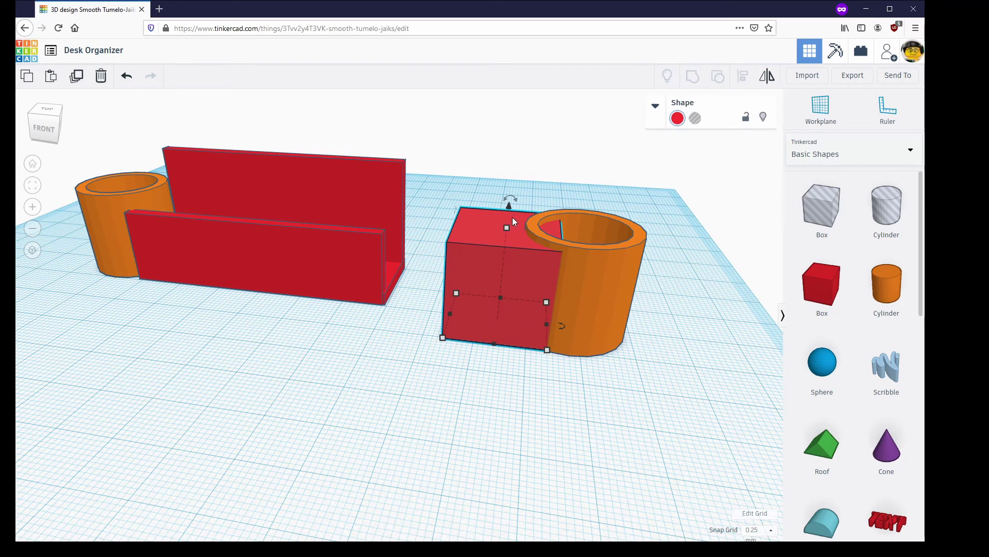
pyautogui.moveTo(508, 227); pyautogui.dragTo(508, 214)
pyautogui.moveTo(500, 379); pyautogui.dragTo(494, 303, button='right')
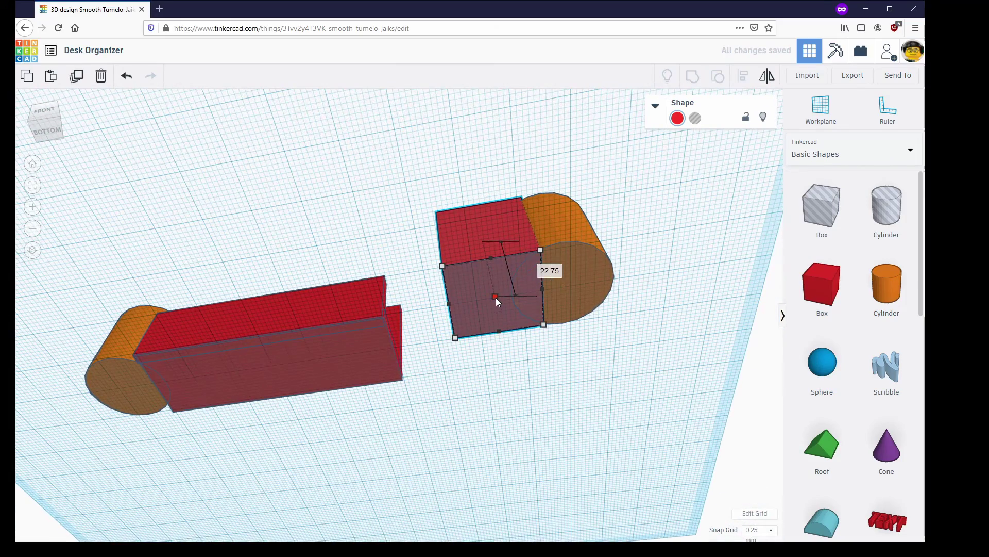
pyautogui.moveTo(496, 300); pyautogui.dragTo(497, 304)
pyautogui.moveTo(422, 250); pyautogui.dragTo(477, 366, button='right')
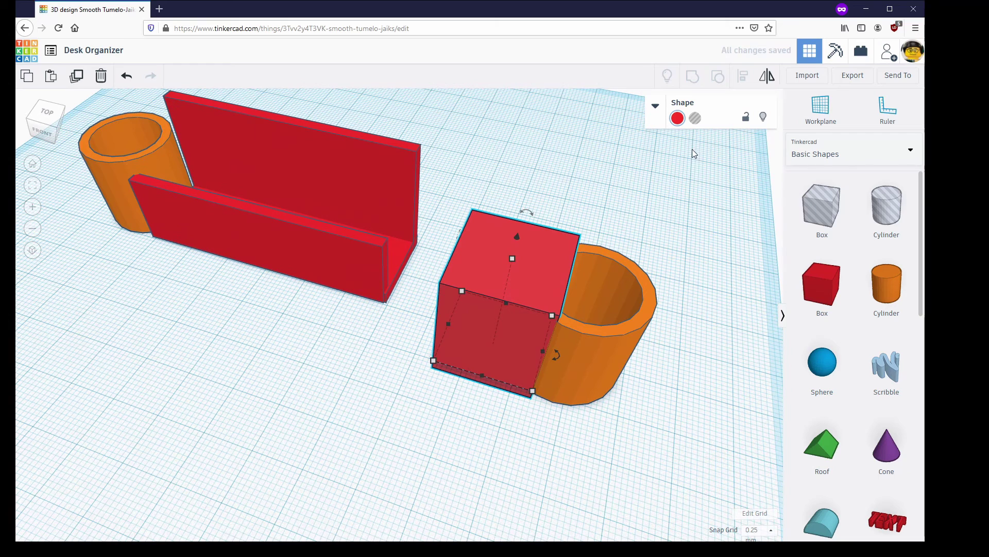
# - Turn the red box into a hole and group it with the holder to cut away the overlapping side
pyautogui.click(695, 119)
pyautogui.keyDown('shift'); pyautogui.click(594, 357); pyautogui.keyUp('shift')
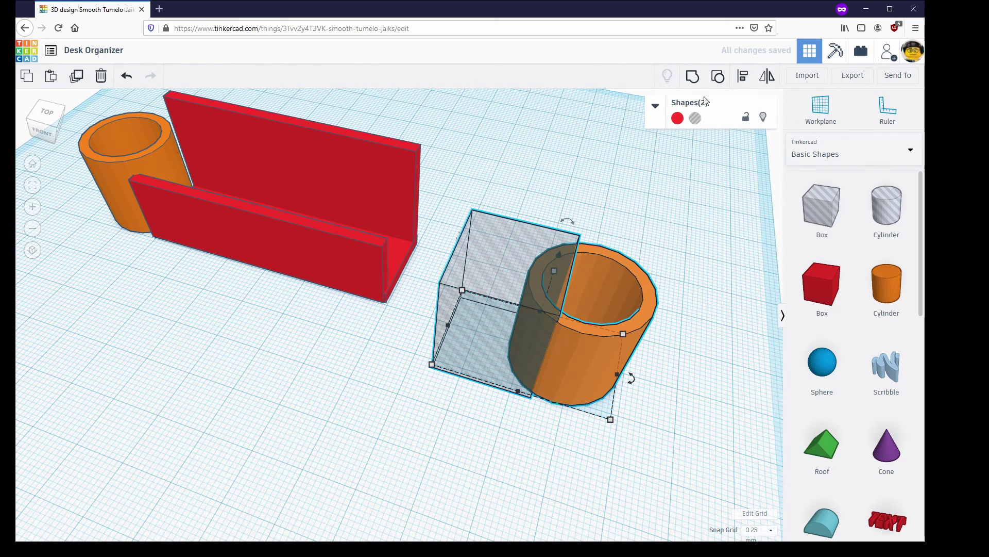
pyautogui.click(693, 77)
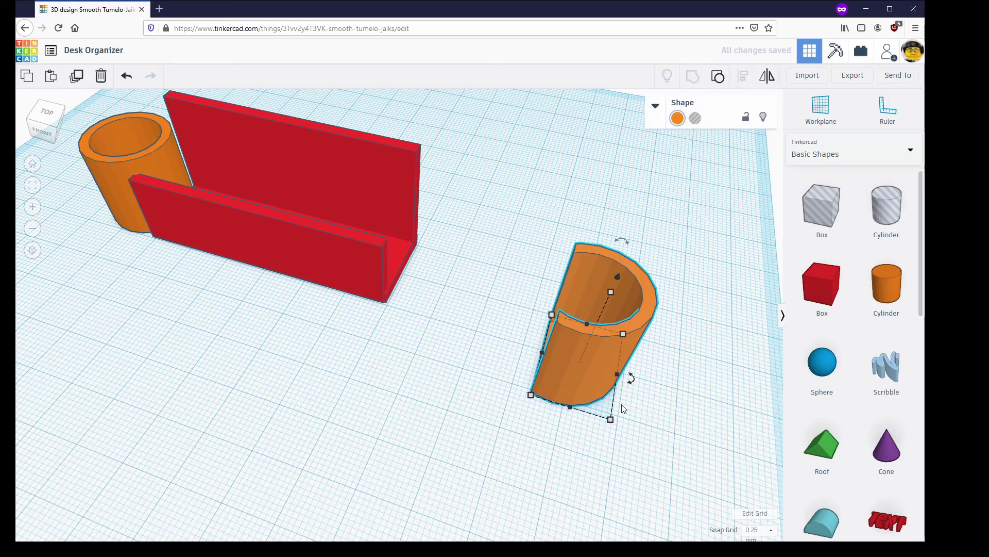
pyautogui.moveTo(484, 443); pyautogui.dragTo(524, 283, button='right')
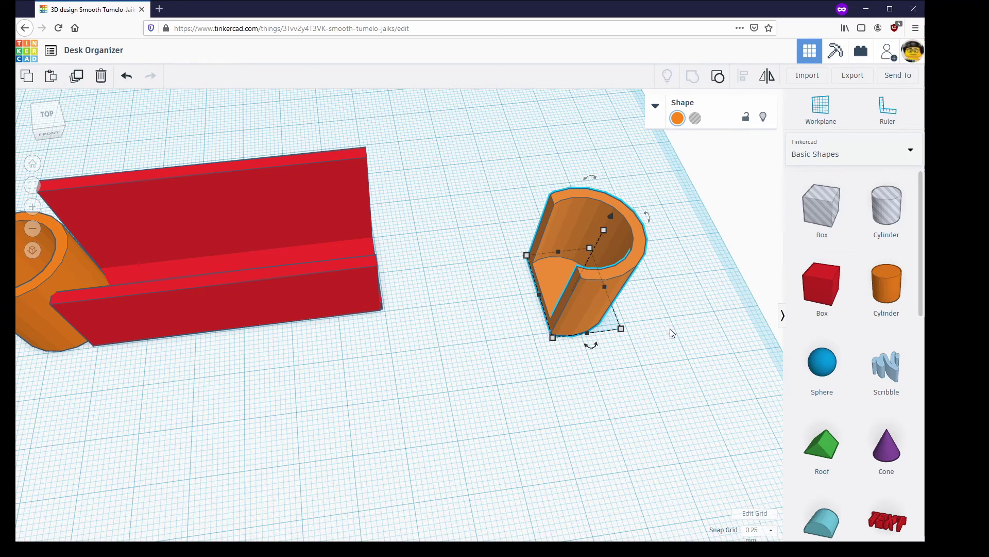
# - Place a red box against the holder's cut side and thin it into a narrow wall across the opening
pyautogui.click(692, 326)
pyautogui.moveTo(822, 284); pyautogui.dragTo(498, 301)
pyautogui.moveTo(498, 301); pyautogui.dragTo(512, 273, button='right')
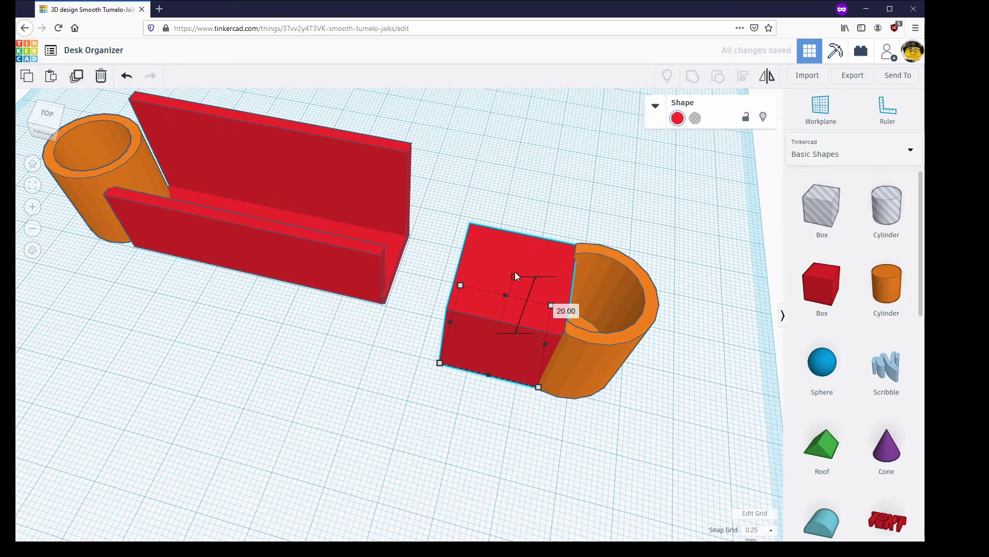
pyautogui.moveTo(537, 442); pyautogui.dragTo(572, 418, button='right')
pyautogui.moveTo(452, 310); pyautogui.dragTo(536, 305)
# - Shift the thin wall sideways by 0.5 mm to centre it on the holder's opening and lower its height to 21.5 mm
pyautogui.moveTo(658, 366); pyautogui.dragTo(500, 463, button='right')
pyautogui.moveTo(396, 409); pyautogui.dragTo(397, 300, button='middle')
pyautogui.scroll(5, 425, 301)
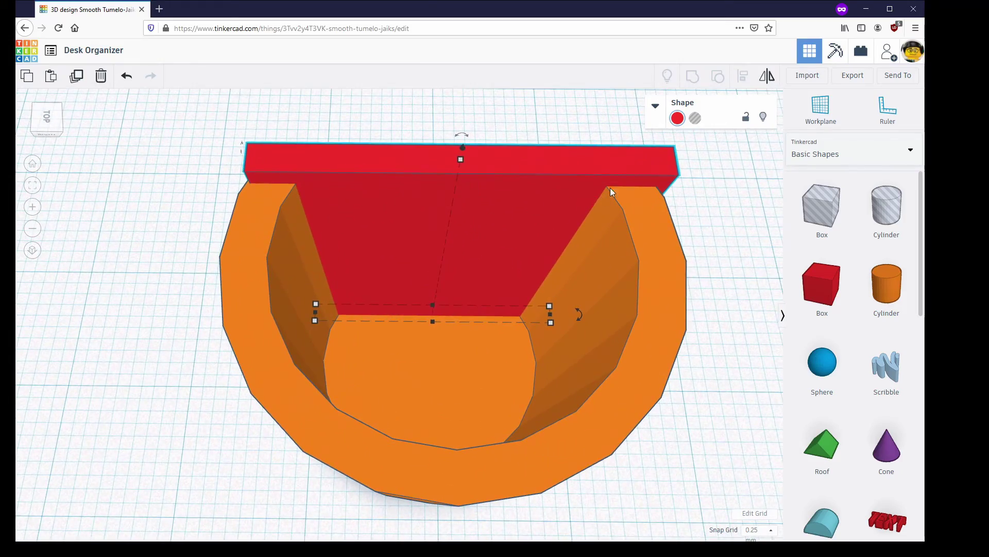
pyautogui.moveTo(579, 169); pyautogui.dragTo(553, 165)
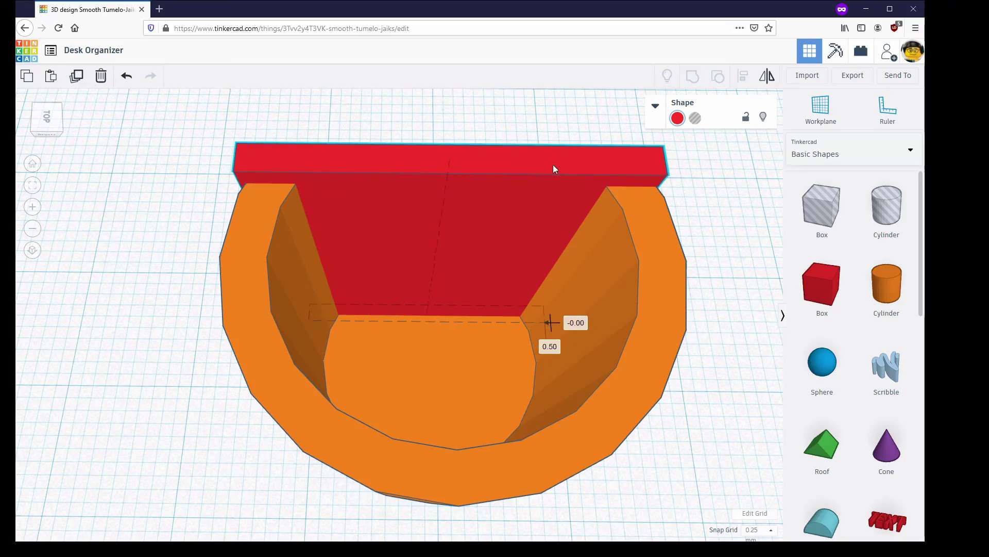
pyautogui.moveTo(466, 243); pyautogui.dragTo(438, 172, button='right')
pyautogui.moveTo(438, 172)
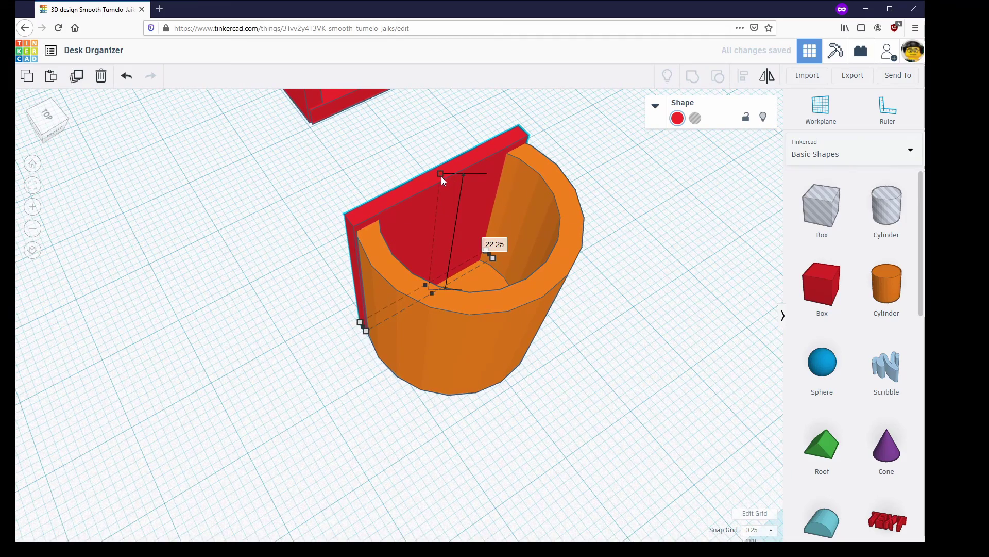
pyautogui.moveTo(441, 178); pyautogui.dragTo(443, 177)
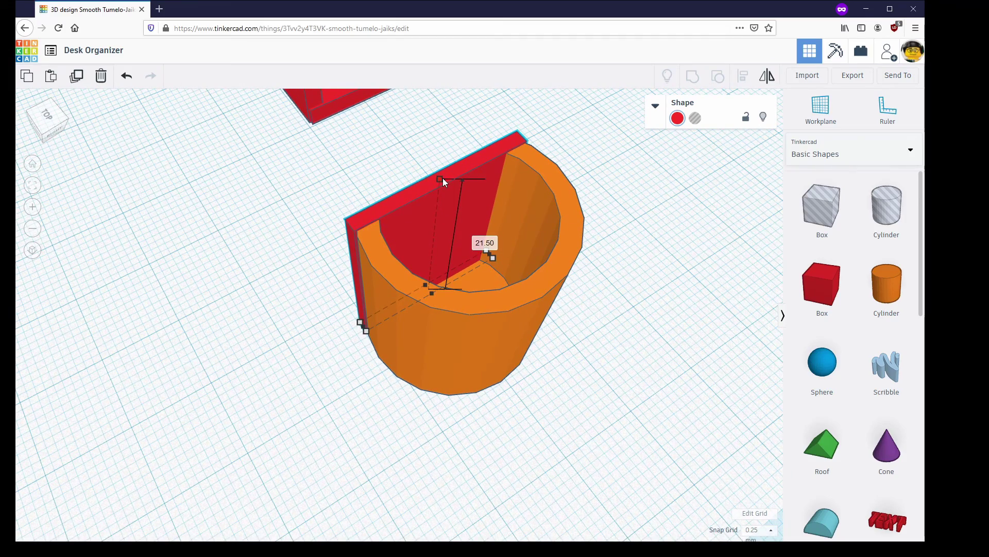
# - Group the thin wall and the orange holder into one shape
pyautogui.moveTo(403, 234); pyautogui.dragTo(473, 336, button='right')
pyautogui.keyDown('shift'); pyautogui.click(503, 335); pyautogui.keyUp('shift')
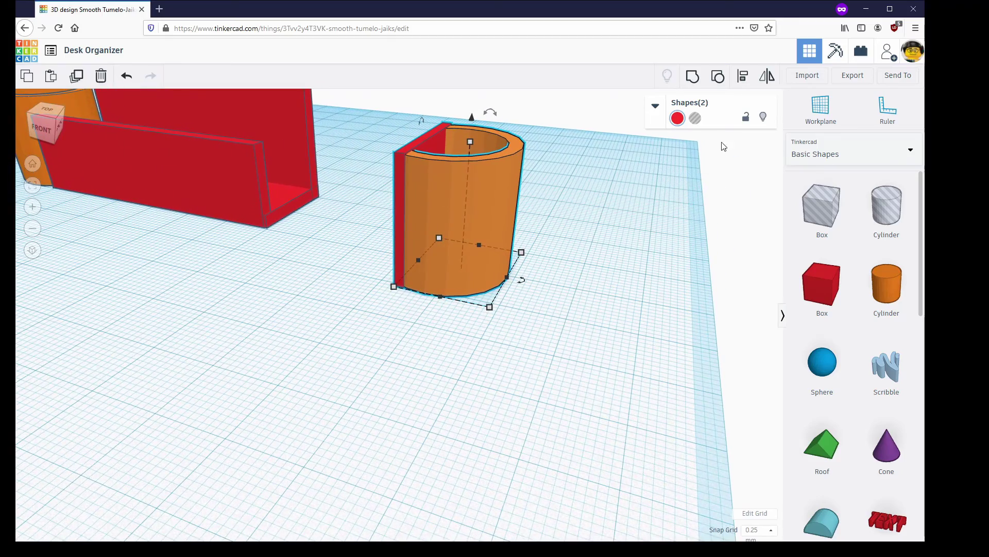
pyautogui.click(692, 77)
pyautogui.click(342, 326)
pyautogui.moveTo(369, 320); pyautogui.dragTo(428, 338, button='right')
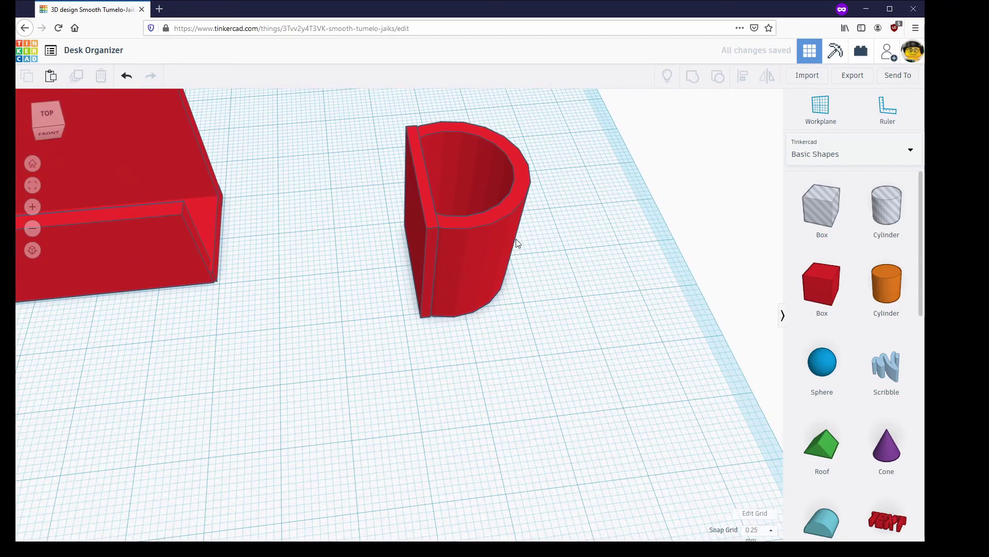
# - Move the grouped holder to the tray's open end so its flat wall sits flush against the slab and side walls
pyautogui.moveTo(497, 258); pyautogui.dragTo(263, 219)
pyautogui.moveTo(380, 208); pyautogui.dragTo(218, 320, button='right')
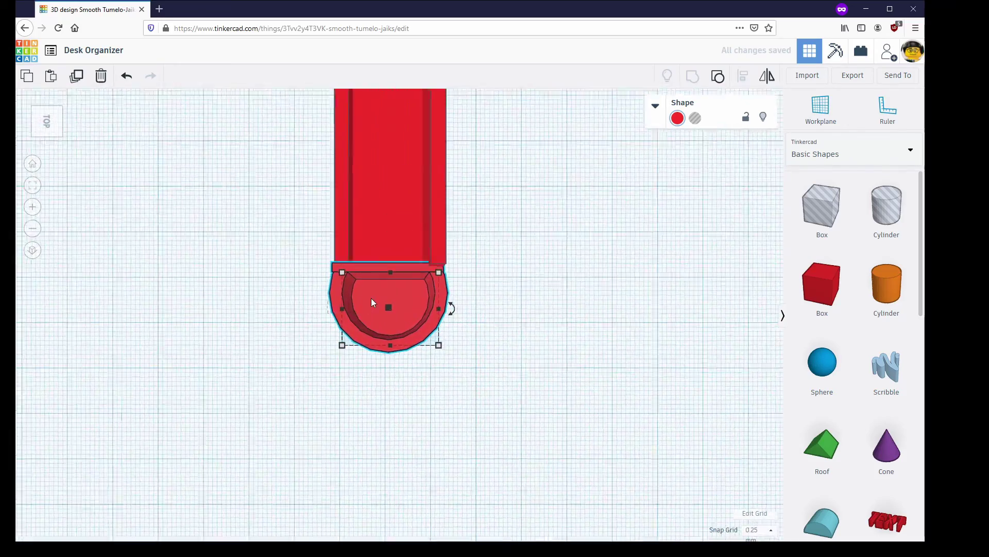
pyautogui.scroll(3, 381, 296)
pyautogui.scroll(3, 381, 294)
pyautogui.moveTo(364, 289); pyautogui.dragTo(517, 207, button='right')
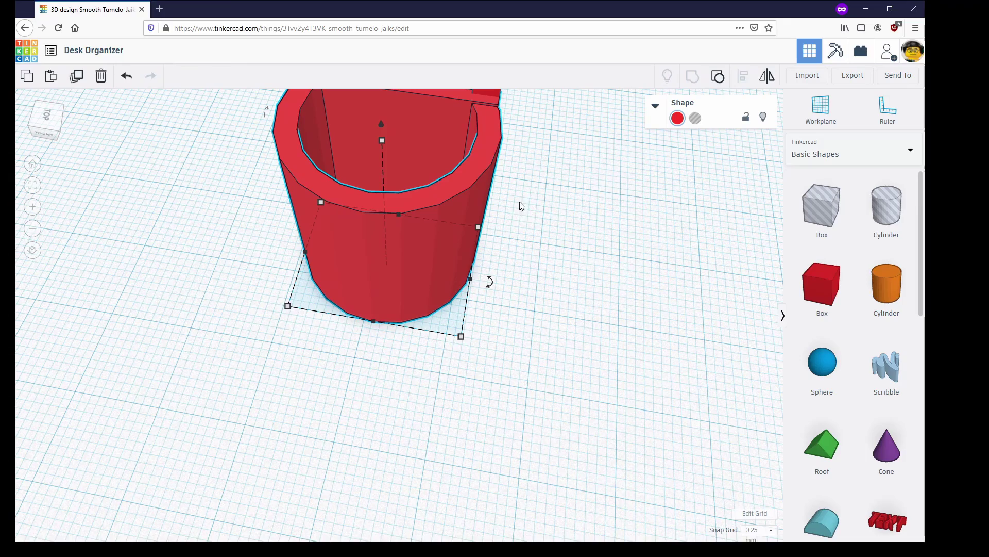
pyautogui.moveTo(523, 168); pyautogui.dragTo(440, 174, button='right')
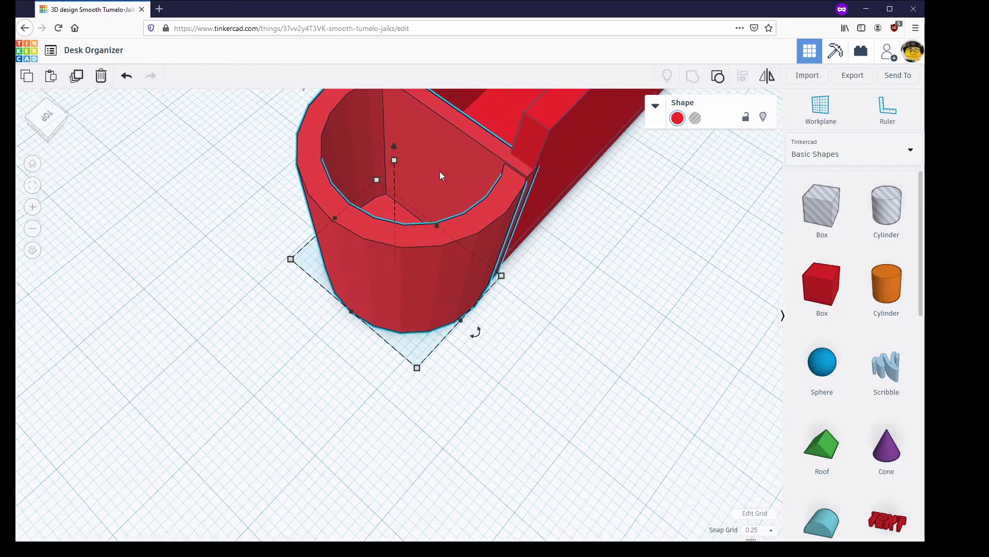
pyautogui.moveTo(464, 133); pyautogui.dragTo(463, 133)
pyautogui.click(603, 289)
# - Duplicate the finished end holder and delete the orange holder at the tray's opposite end
pyautogui.moveTo(587, 349); pyautogui.dragTo(366, 356, button='right')
pyautogui.scroll(-5, 240, 369)
pyautogui.moveTo(215, 400); pyautogui.dragTo(412, 368, button='right')
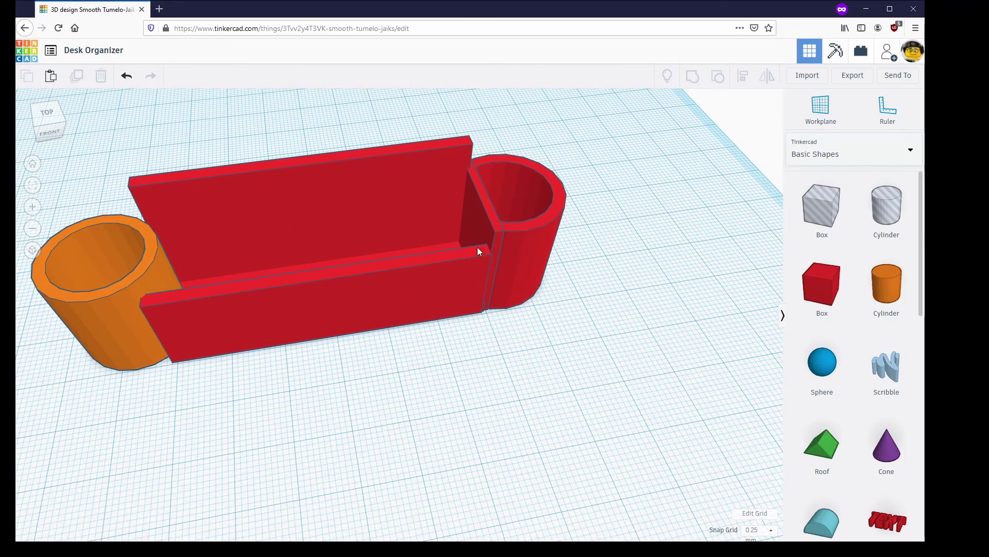
pyautogui.click(536, 255)
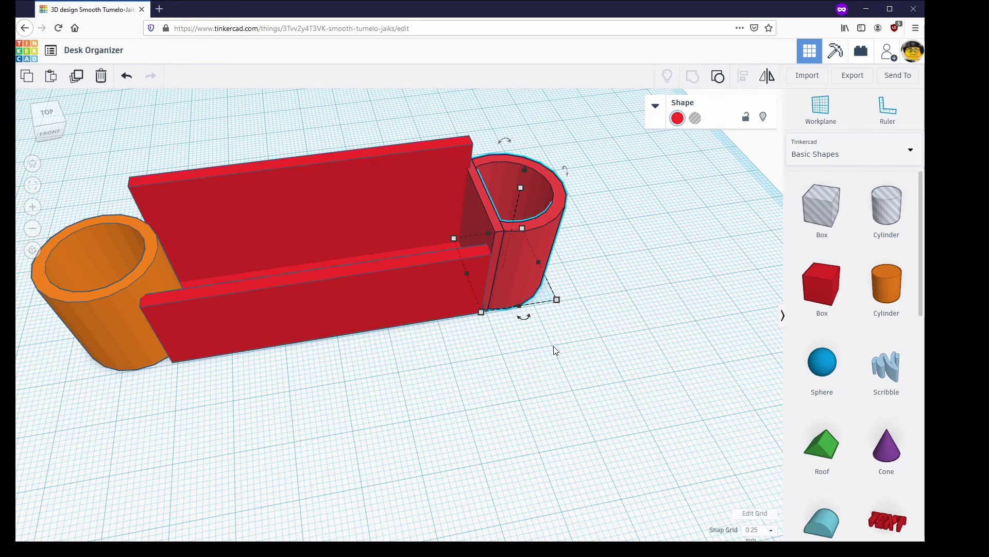
pyautogui.hotkey('ctrl', 'd')
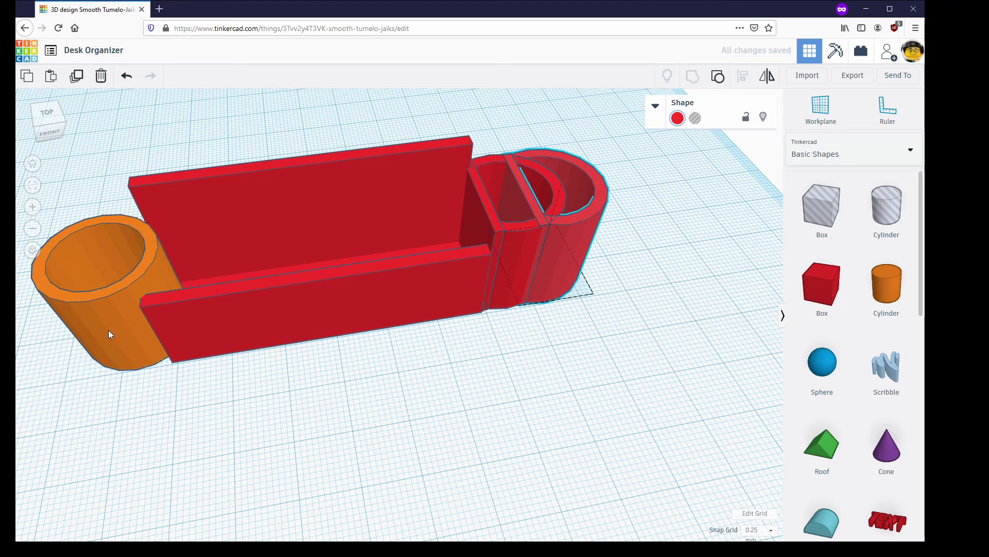
pyautogui.click(109, 330)
pyautogui.press('Delete')
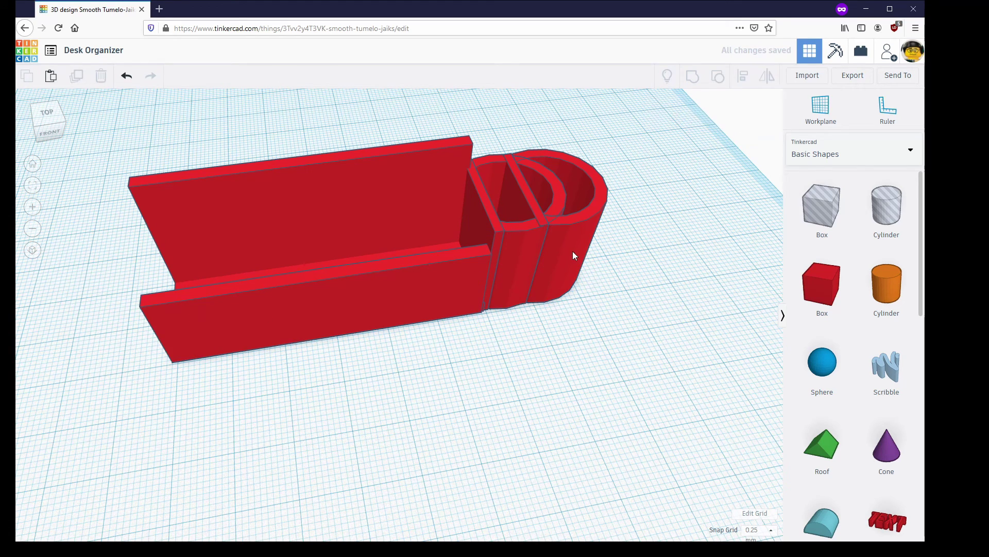
# - Move the duplicated holder to the tray's opposite end and rotate it 180° so its flat wall faces the tray
pyautogui.click(573, 256)
pyautogui.moveTo(573, 255); pyautogui.dragTo(119, 282)
pyautogui.moveTo(112, 353); pyautogui.dragTo(139, 313, button='right')
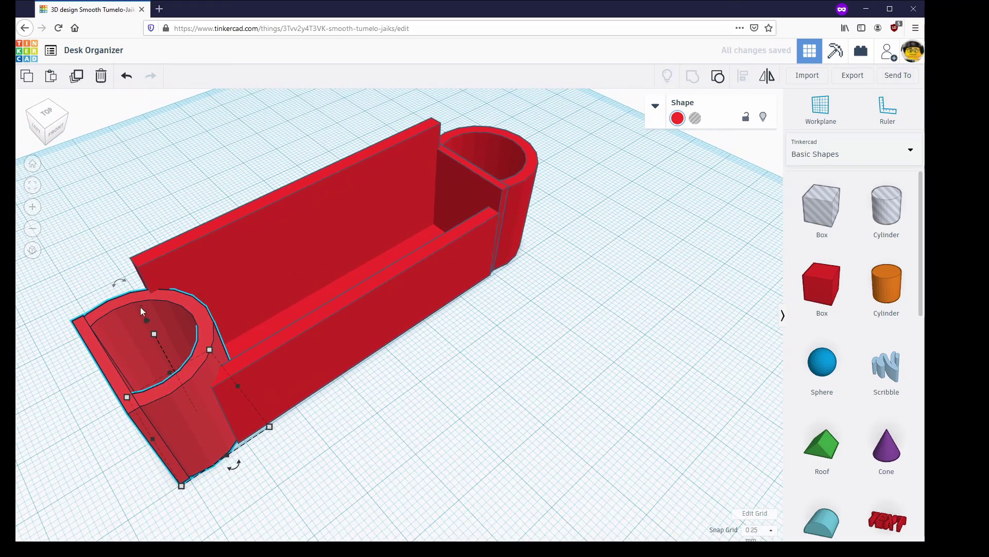
pyautogui.moveTo(234, 464); pyautogui.dragTo(141, 368)
pyautogui.write('180')
pyautogui.press('Return')
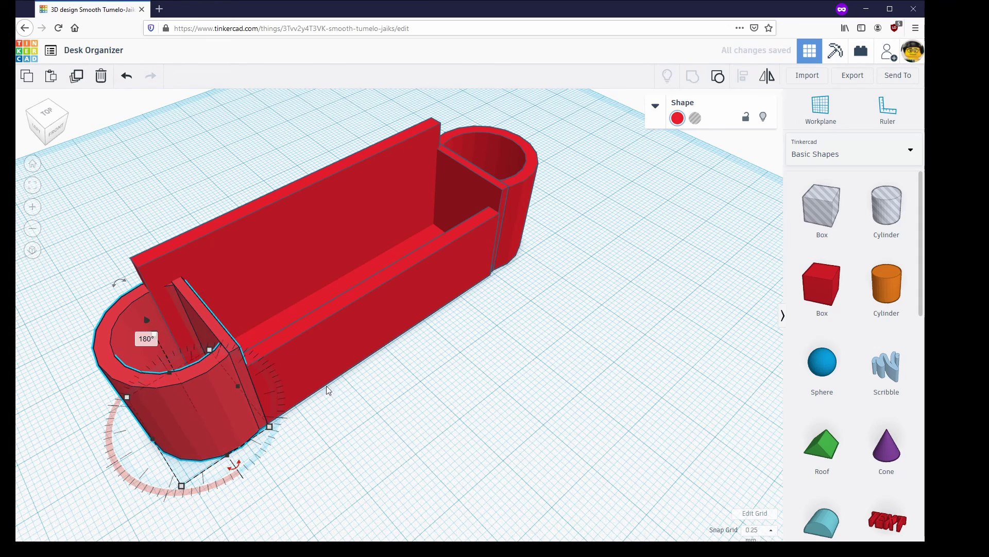
# - Adjust the rotated holder's position so its flat wall closes off the tray's end and lines up with the slab
pyautogui.click(381, 468)
pyautogui.moveTo(166, 435); pyautogui.dragTo(140, 444)
pyautogui.click(403, 506)
pyautogui.moveTo(379, 504); pyautogui.dragTo(437, 450, button='right')
pyautogui.scroll(6, 485, 335)
pyautogui.moveTo(484, 335); pyautogui.dragTo(451, 341, button='right')
pyautogui.moveTo(447, 342)
pyautogui.mouseDown()
pyautogui.moveTo(444, 333)
pyautogui.moveTo(459, 336)
pyautogui.mouseUp()
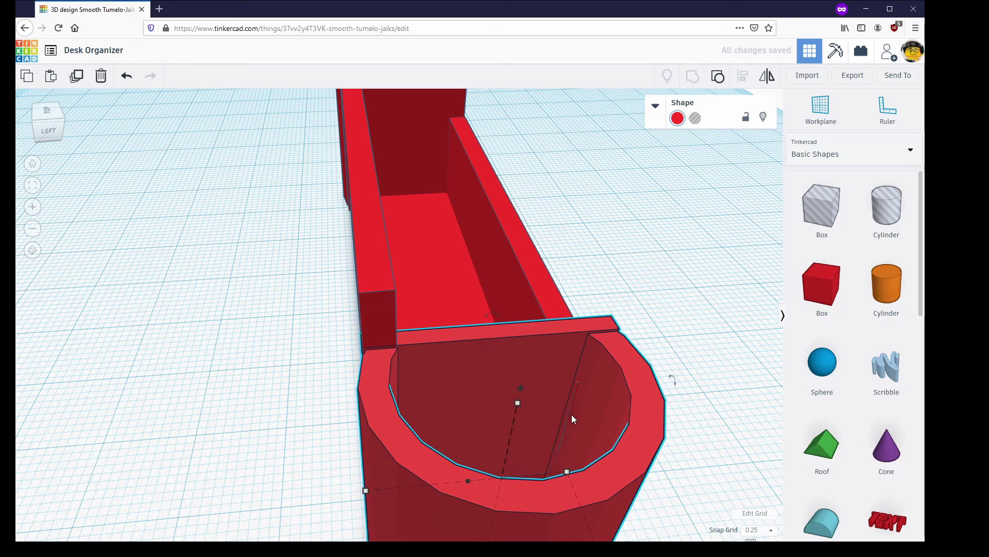
pyautogui.moveTo(682, 372); pyautogui.dragTo(380, 338, button='right')
pyautogui.scroll(-5, 353, 438)
pyautogui.moveTo(597, 310); pyautogui.dragTo(375, 312, button='right')
pyautogui.click(375, 315)
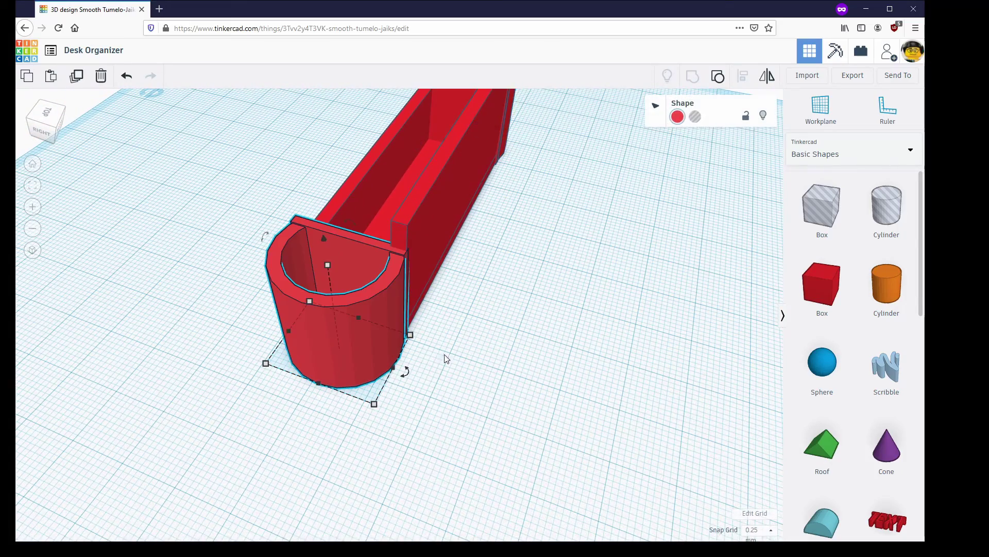
# - Raise the tray's front wall to about the height of the end holders
pyautogui.moveTo(472, 373); pyautogui.dragTo(372, 310, button='right')
pyautogui.click(372, 310)
pyautogui.moveTo(380, 289); pyautogui.dragTo(381, 270)
pyautogui.moveTo(526, 384); pyautogui.dragTo(453, 235, button='right')
pyautogui.scroll(3, 332, 243)
pyautogui.moveTo(332, 242); pyautogui.dragTo(474, 180, button='right')
pyautogui.scroll(2, 542, 150)
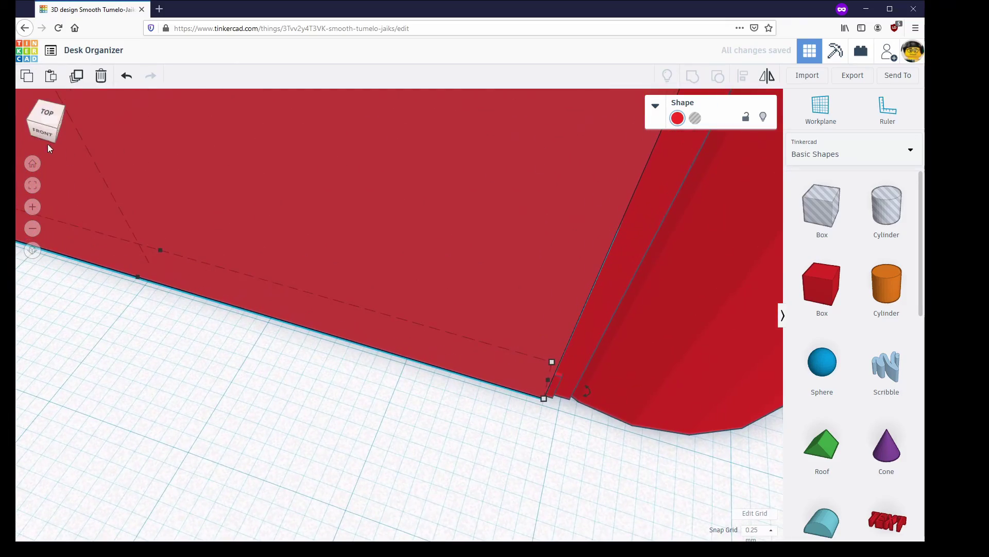
# - Undo the last change and set the front wall's height to 21.25 mm
pyautogui.click(45, 131)
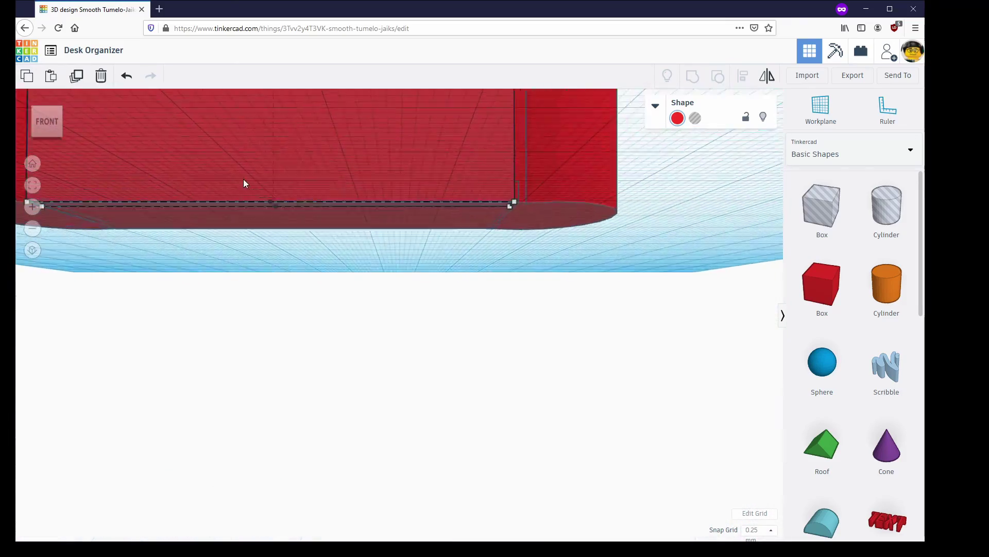
pyautogui.hotkey('ctrl', 'z')
pyautogui.scroll(-5, 383, 261)
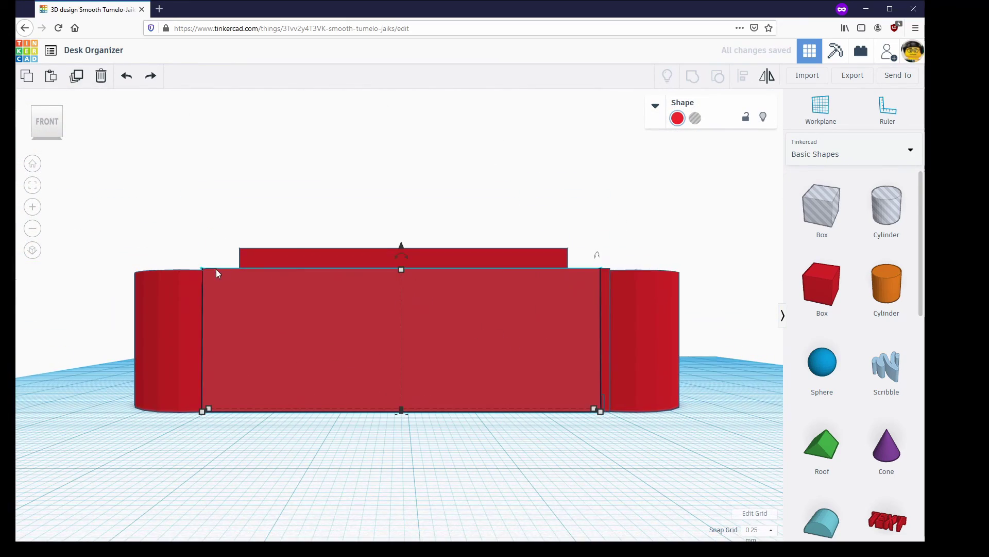
pyautogui.scroll(5, 240, 258)
pyautogui.scroll(-1, 309, 274)
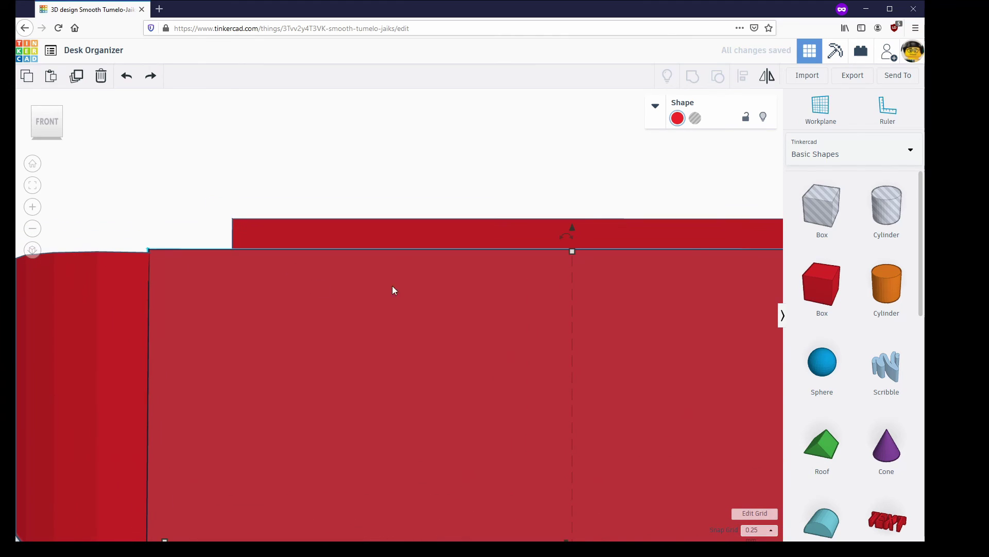
pyautogui.moveTo(573, 251); pyautogui.dragTo(573, 252)
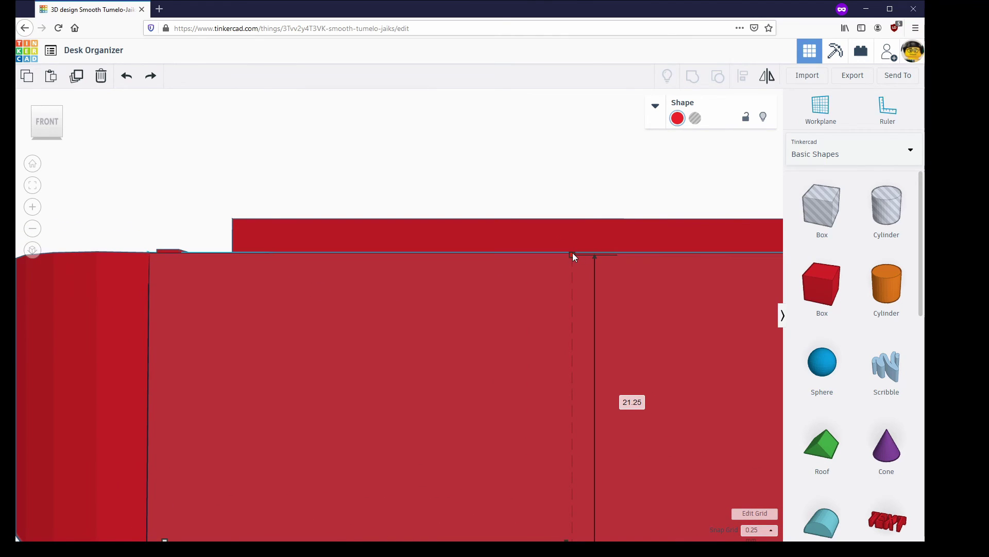
# - Fine-tune the height of the holder at the tray's right end to level it with the front wall
pyautogui.moveTo(585, 307); pyautogui.dragTo(129, 308, button='middle')
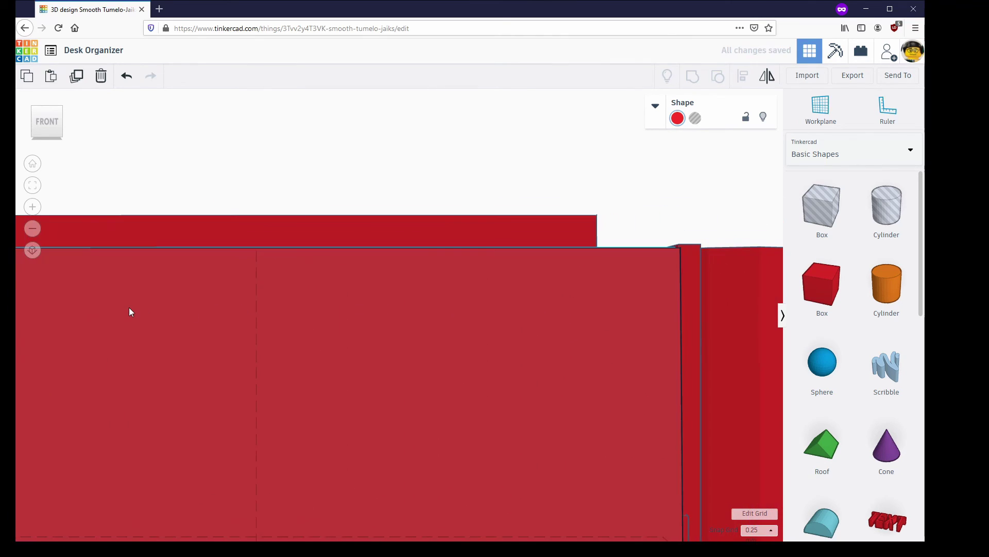
pyautogui.moveTo(516, 303); pyautogui.dragTo(318, 315, button='middle')
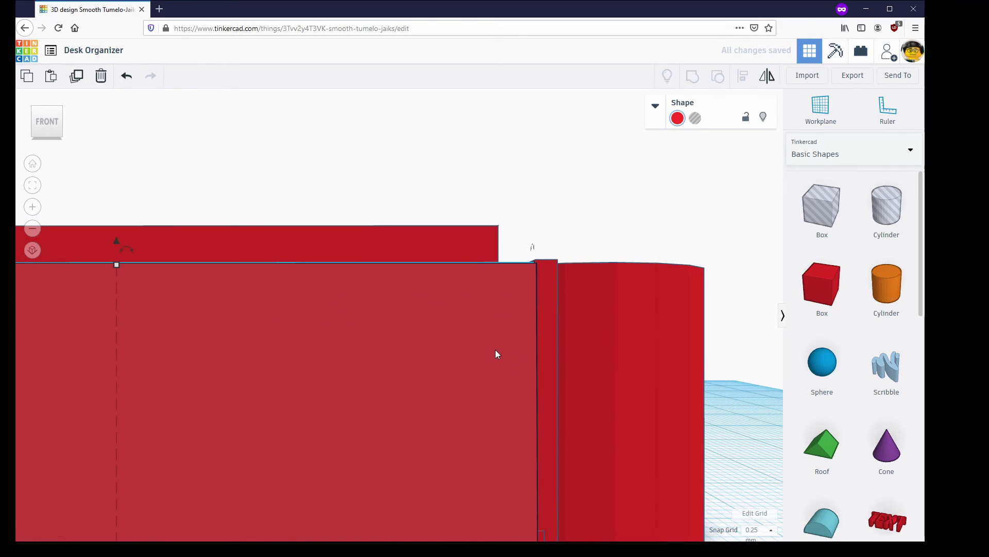
pyautogui.moveTo(496, 350); pyautogui.dragTo(481, 384, button='right')
pyautogui.moveTo(563, 302); pyautogui.dragTo(552, 336, button='right')
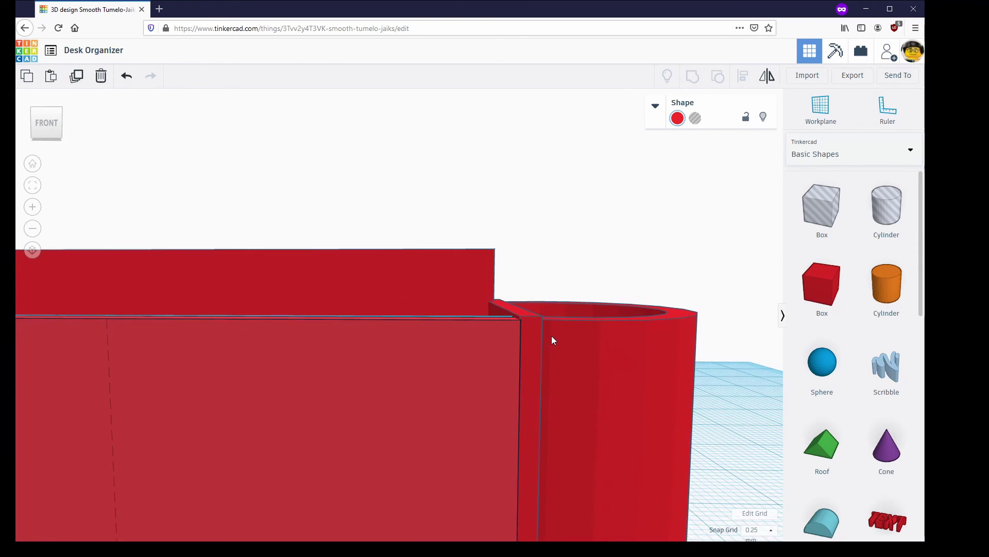
pyautogui.click(552, 336)
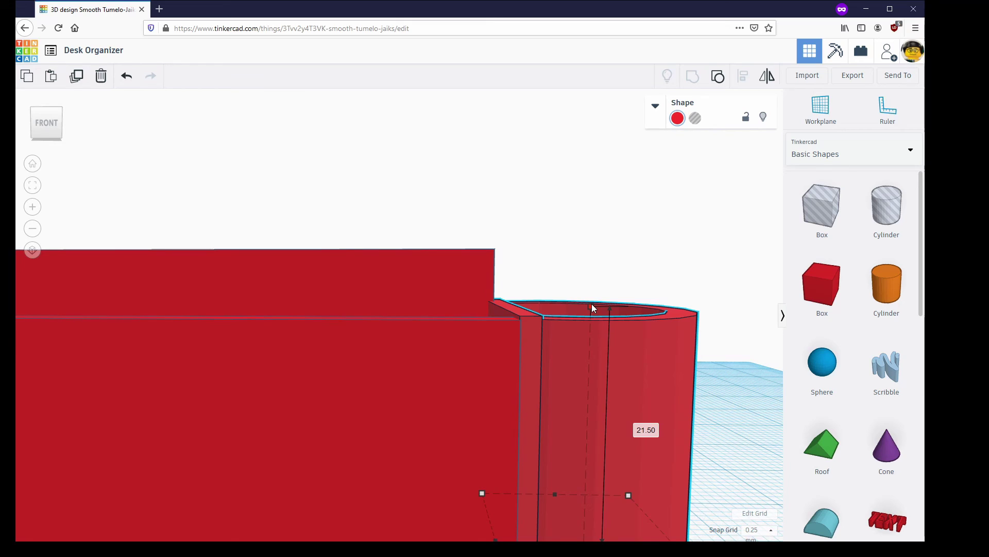
pyautogui.moveTo(591, 308); pyautogui.dragTo(592, 309)
pyautogui.press('Escape')
# - Select the tray and both end holders and group them into a single organizer
pyautogui.moveTo(483, 300); pyautogui.dragTo(415, 178, button='right')
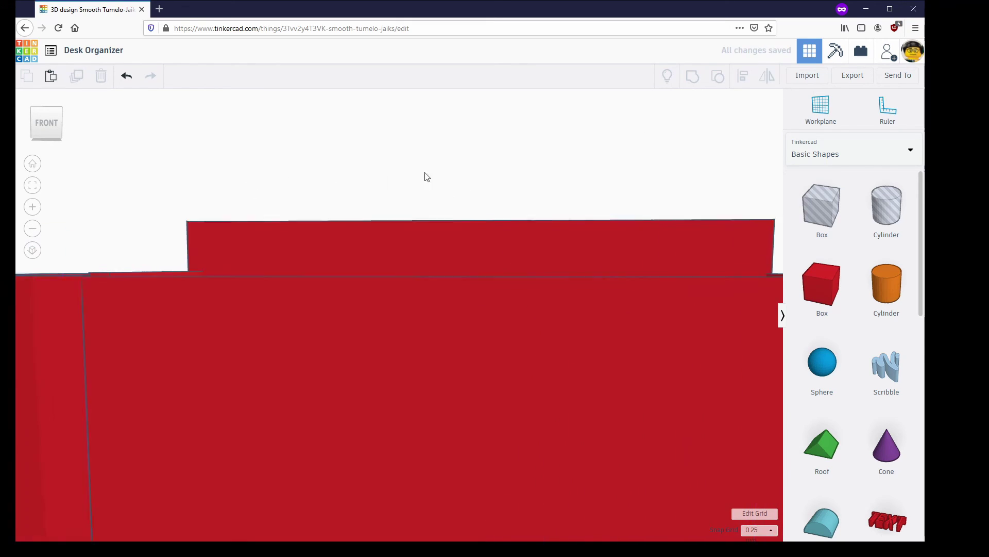
pyautogui.scroll(-10, 416, 178)
pyautogui.moveTo(470, 238); pyautogui.dragTo(522, 419, button='right')
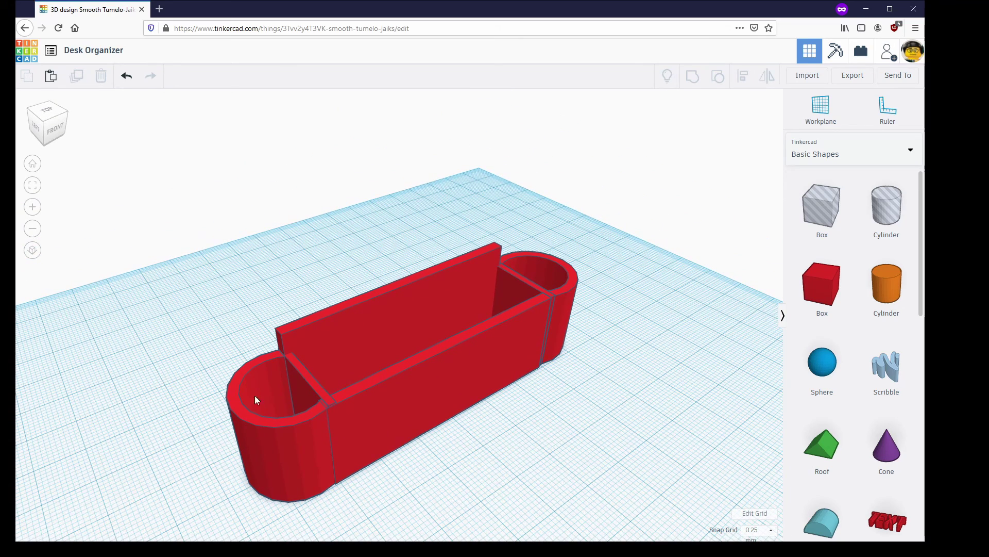
pyautogui.moveTo(187, 324); pyautogui.dragTo(227, 363)
pyautogui.moveTo(604, 449); pyautogui.dragTo(606, 450)
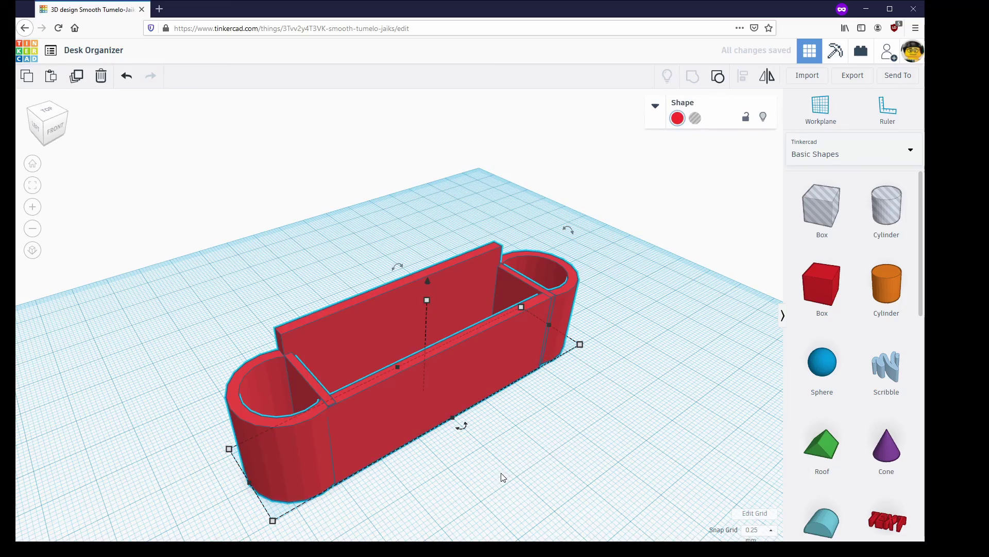
pyautogui.moveTo(432, 496); pyautogui.dragTo(259, 359, button='right')
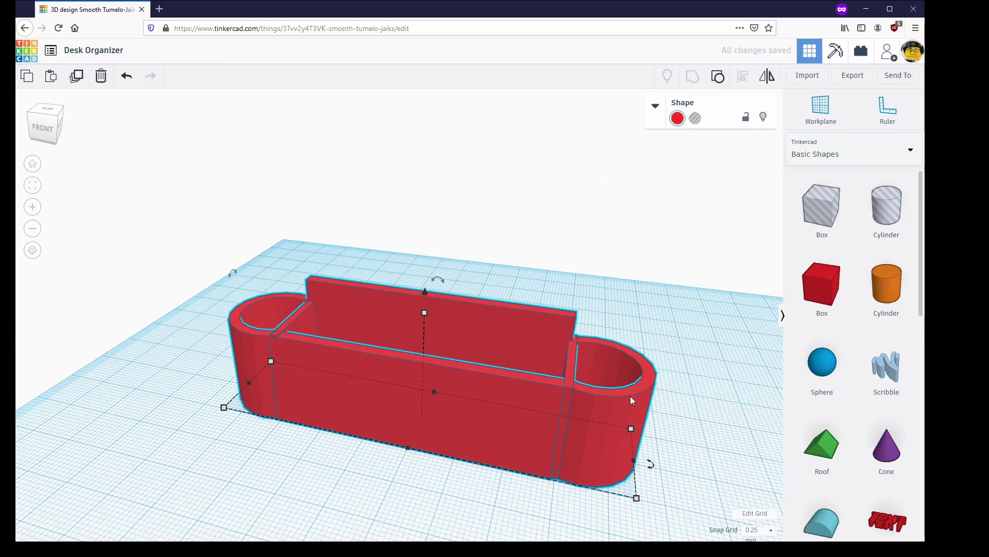
# - Try resizing the grouped organizer from one corner and undo the last change
pyautogui.moveTo(632, 429); pyautogui.dragTo(638, 405)
pyautogui.scroll(-5, 553, 419)
pyautogui.moveTo(726, 453); pyautogui.dragTo(531, 479)
pyautogui.hotkey('ctrl', 'z')
pyautogui.click(434, 475)
# - Add a tube beside the organizer and rotate it about 90° to stand on edge
pyautogui.moveTo(413, 464); pyautogui.dragTo(335, 391, button='right')
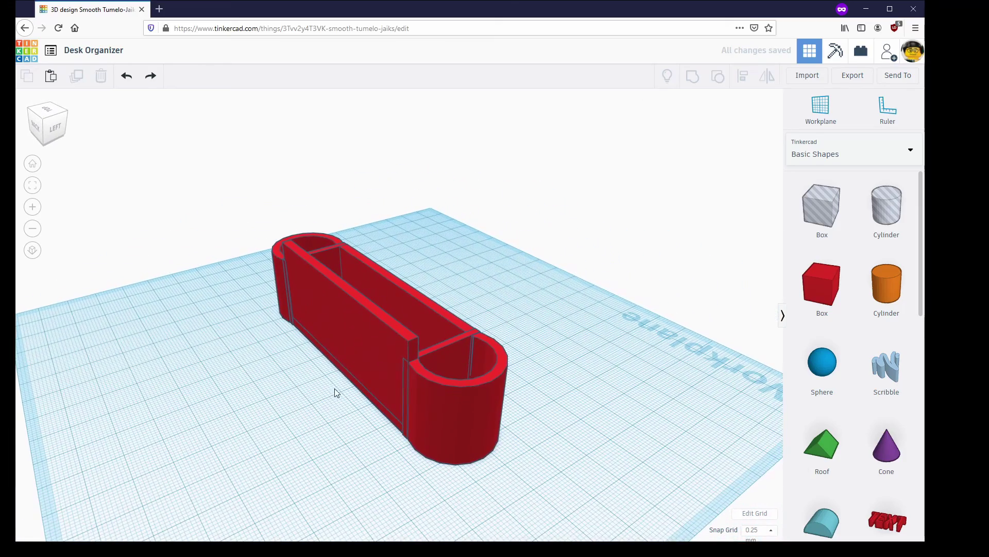
pyautogui.moveTo(266, 390); pyautogui.dragTo(385, 315, button='right')
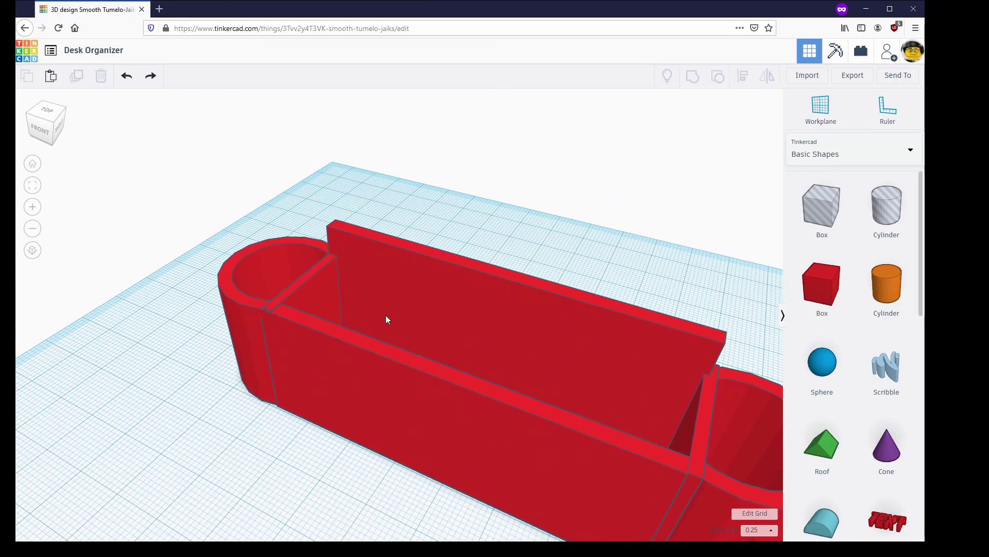
pyautogui.moveTo(484, 332); pyautogui.dragTo(382, 499, button='right')
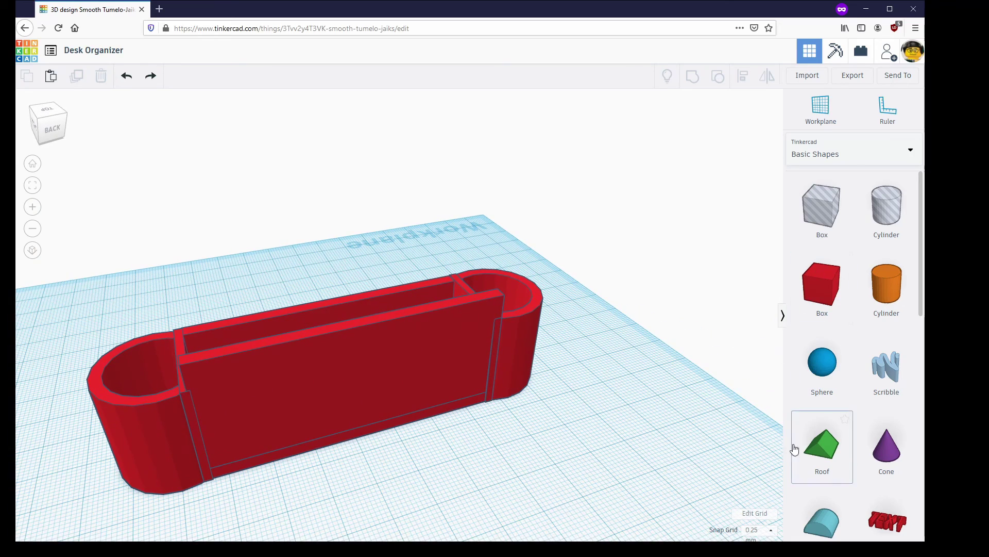
pyautogui.scroll(-7, 841, 417)
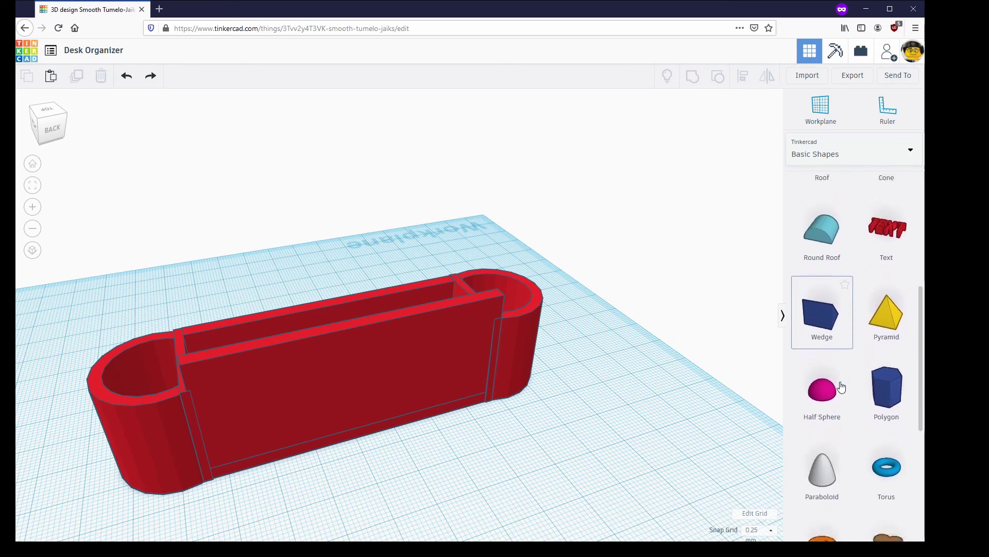
pyautogui.scroll(-1, 850, 321)
pyautogui.moveTo(322, 388); pyautogui.dragTo(467, 480, button='right')
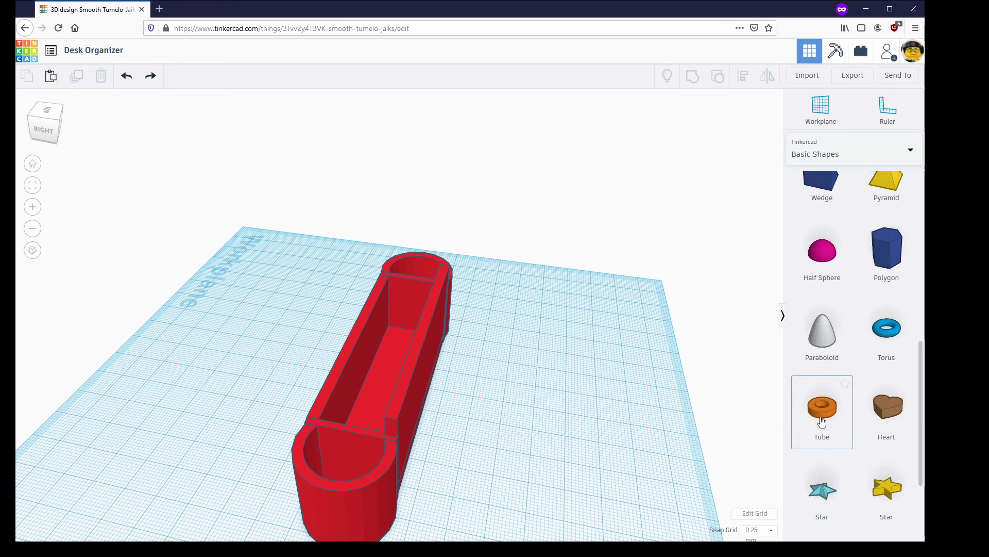
pyautogui.moveTo(826, 420); pyautogui.dragTo(506, 398)
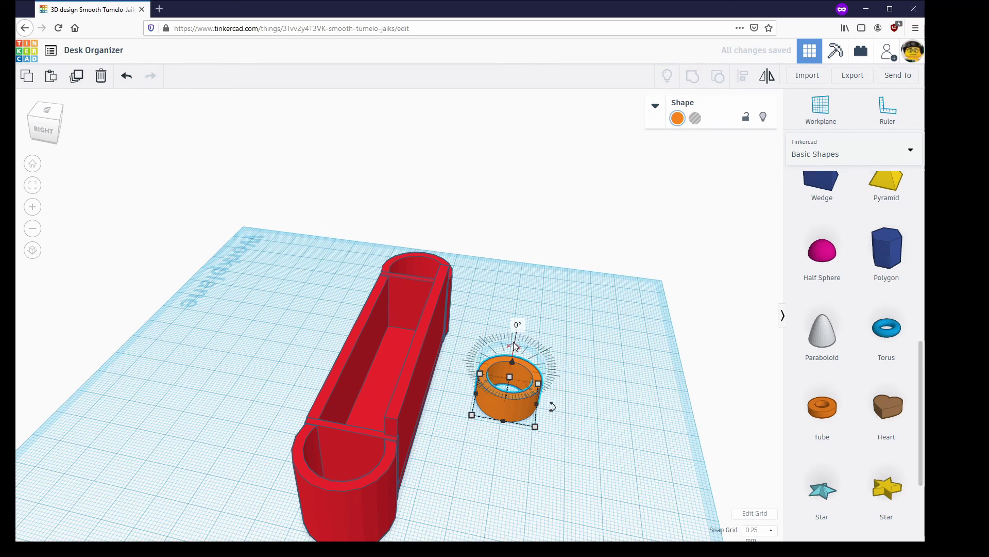
pyautogui.moveTo(505, 344); pyautogui.dragTo(433, 355)
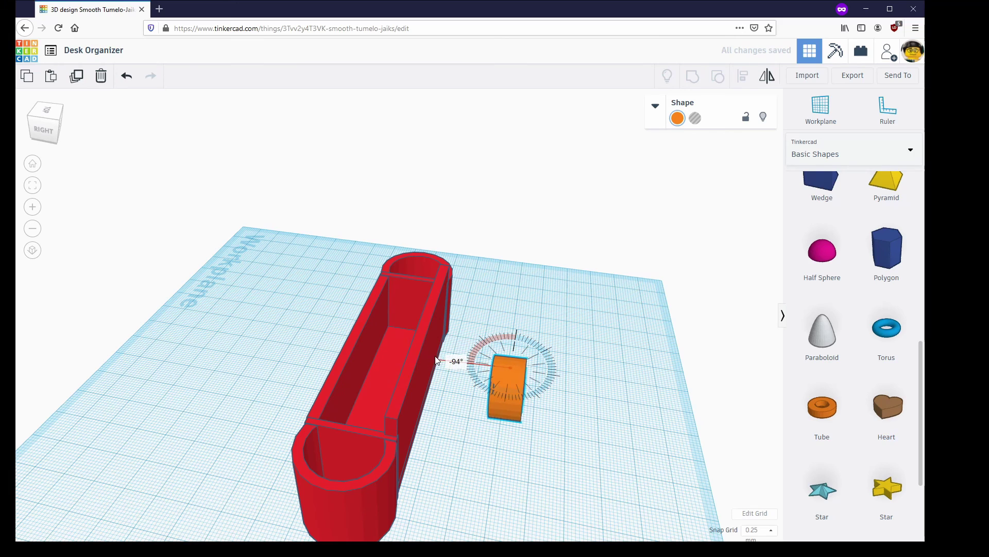
# - Narrow the upright tube and set its thickness to 4 mm
pyautogui.moveTo(525, 383); pyautogui.dragTo(513, 386)
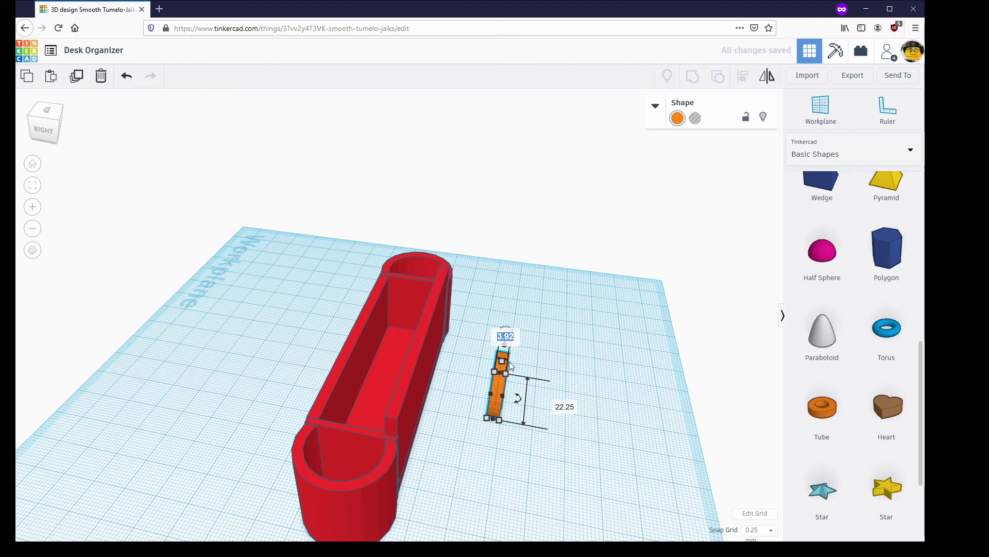
pyautogui.write('4')
pyautogui.press('Return')
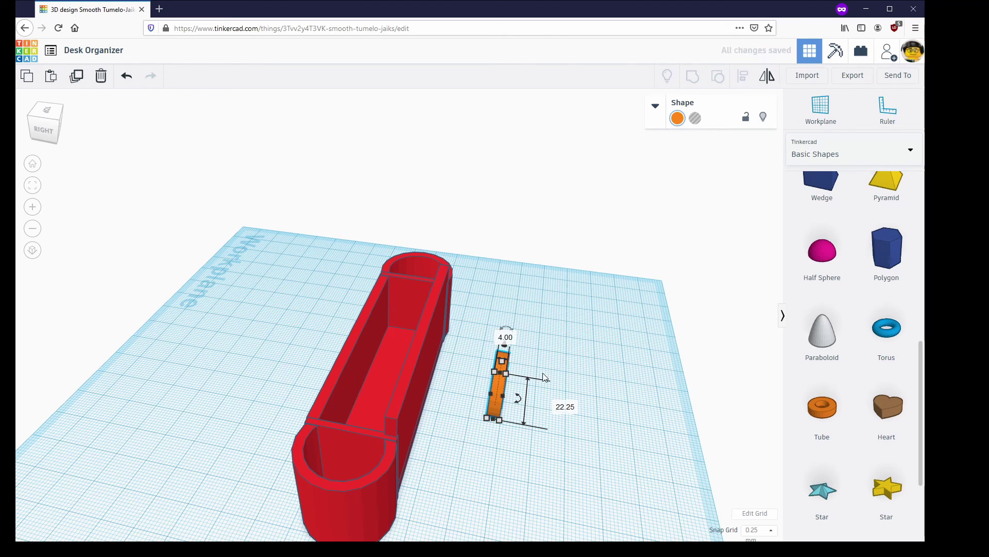
# - Enlarge the upright ring to roughly the organizer's length and sink it partly below the workplane behind the back wall
pyautogui.moveTo(563, 350); pyautogui.dragTo(521, 348, button='right')
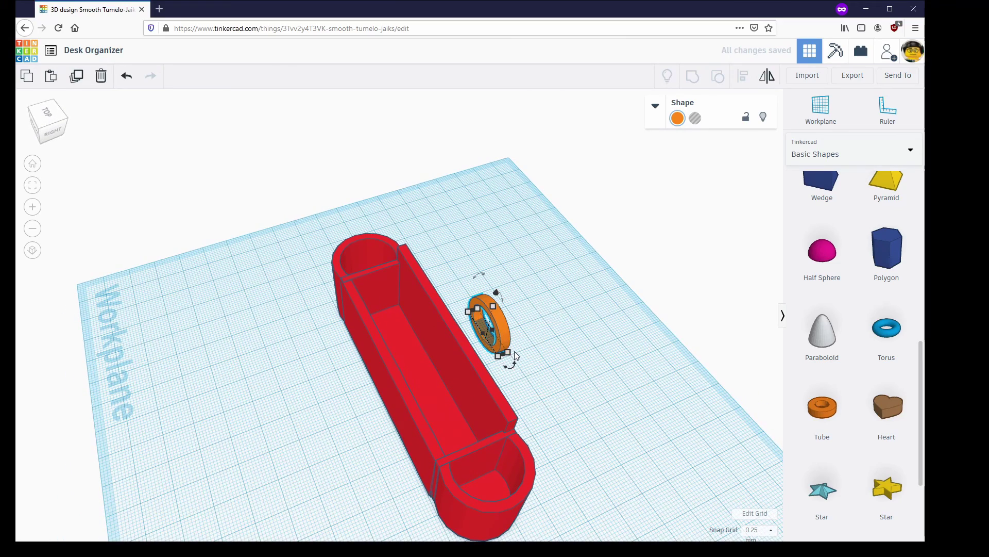
pyautogui.moveTo(509, 354); pyautogui.dragTo(644, 492)
pyautogui.moveTo(603, 336); pyautogui.dragTo(541, 294)
pyautogui.moveTo(622, 364); pyautogui.dragTo(446, 292, button='right')
pyautogui.moveTo(725, 331); pyautogui.dragTo(619, 380, button='right')
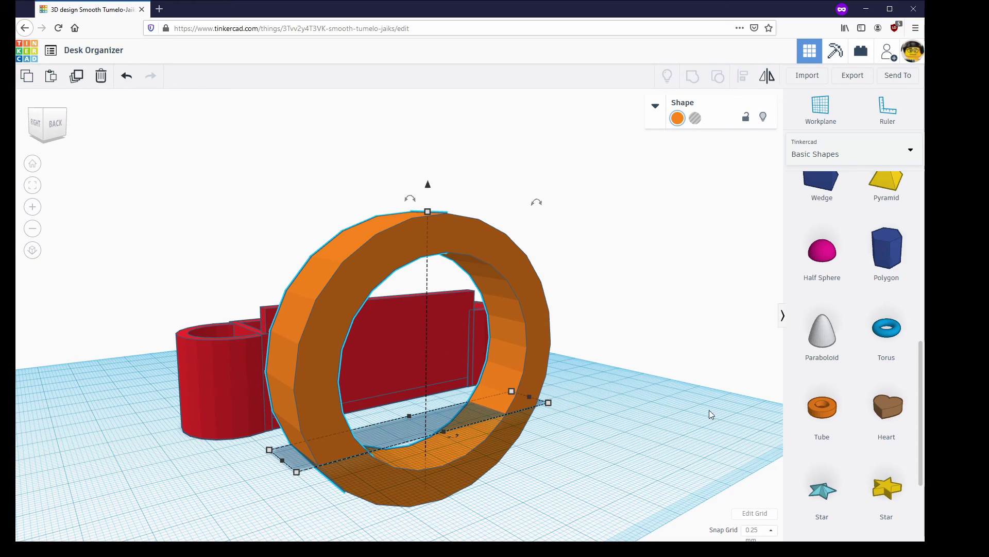
# - Add a box about 95.5 mm long around the ring's lower part and extend it downward below the workplane
pyautogui.scroll(6, 835, 278)
pyautogui.moveTo(822, 284); pyautogui.dragTo(348, 423)
pyautogui.scroll(-2, 536, 491)
pyautogui.moveTo(599, 413); pyautogui.dragTo(270, 397, button='right')
pyautogui.moveTo(282, 386); pyautogui.dragTo(446, 436)
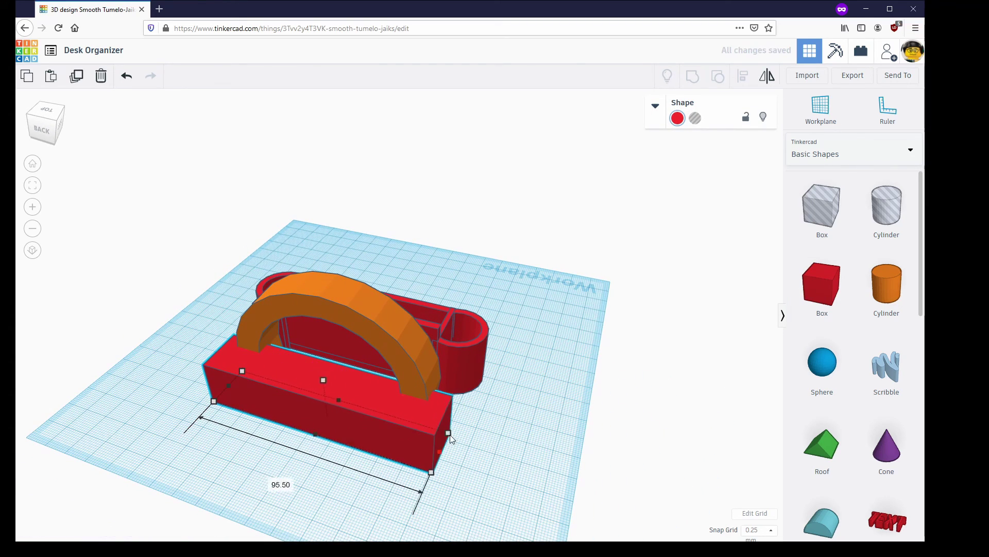
pyautogui.moveTo(299, 400); pyautogui.dragTo(287, 371)
pyautogui.moveTo(189, 405); pyautogui.dragTo(475, 326, button='right')
pyautogui.moveTo(475, 326); pyautogui.dragTo(465, 371)
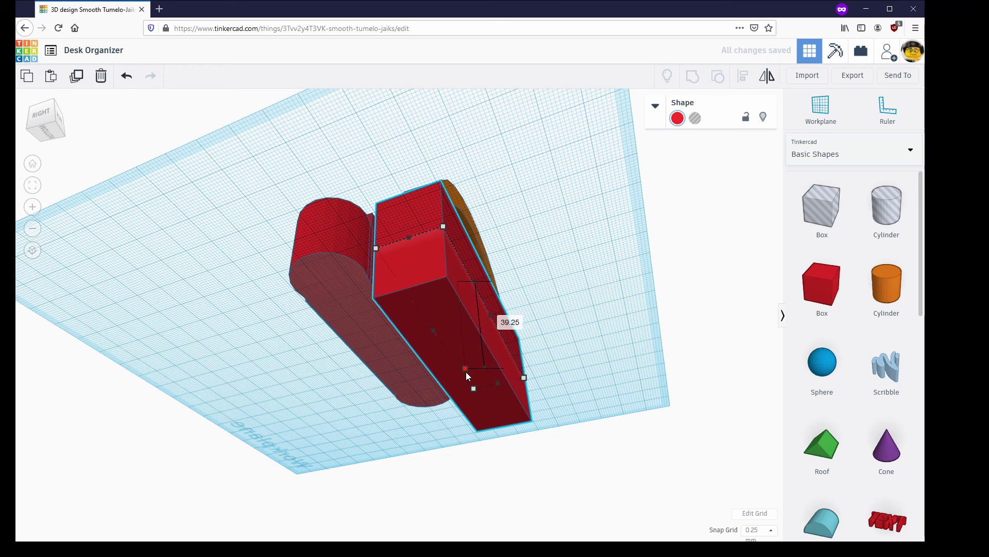
pyautogui.moveTo(484, 368); pyautogui.dragTo(709, 208, button='right')
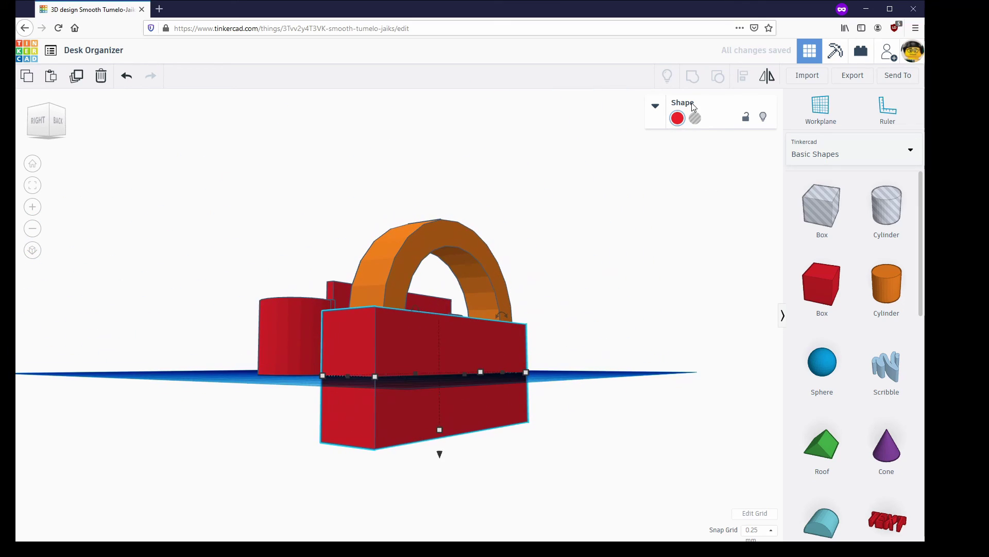
# - Turn the box into a hole and group it with the ring to cut away the lower half
pyautogui.click(695, 118)
pyautogui.keyDown('shift'); pyautogui.click(441, 241); pyautogui.keyUp('shift')
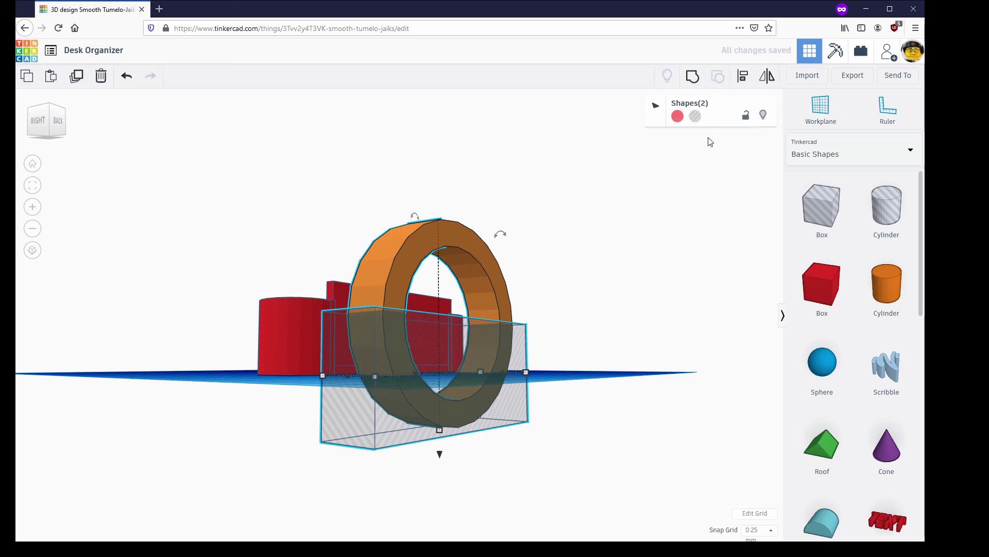
pyautogui.click(692, 79)
# - Lower the half-ring arch onto the workplane and set its thickness to 4 mm
pyautogui.moveTo(570, 329); pyautogui.dragTo(487, 285, button='right')
pyautogui.scroll(-4, 479, 278)
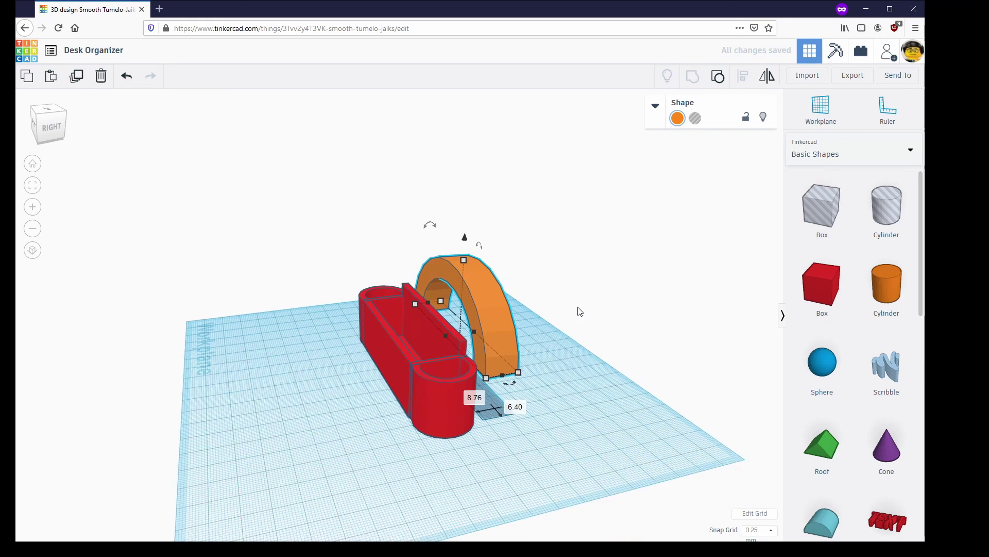
pyautogui.moveTo(453, 248); pyautogui.dragTo(453, 281)
pyautogui.moveTo(484, 311); pyautogui.dragTo(453, 361, button='right')
pyautogui.moveTo(449, 426)
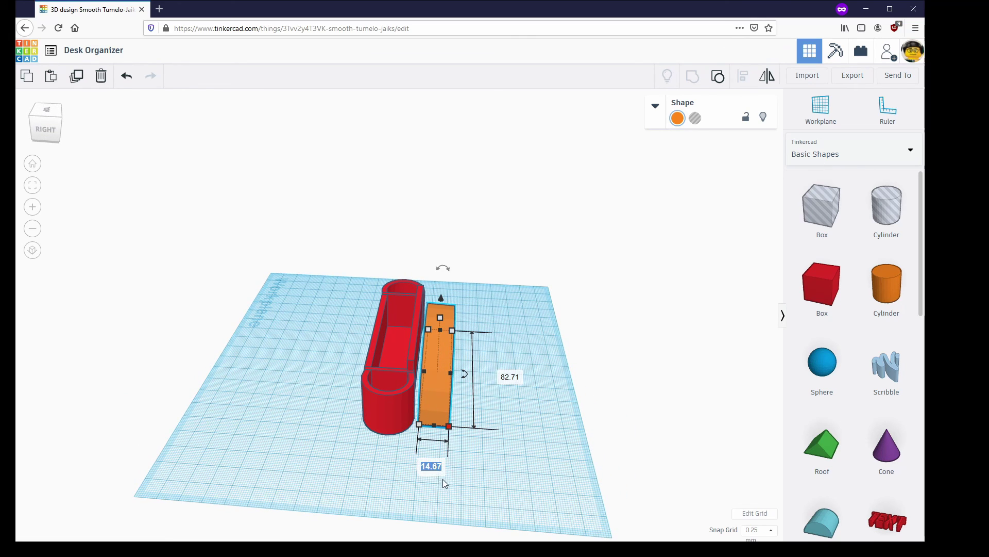
pyautogui.press('Return')
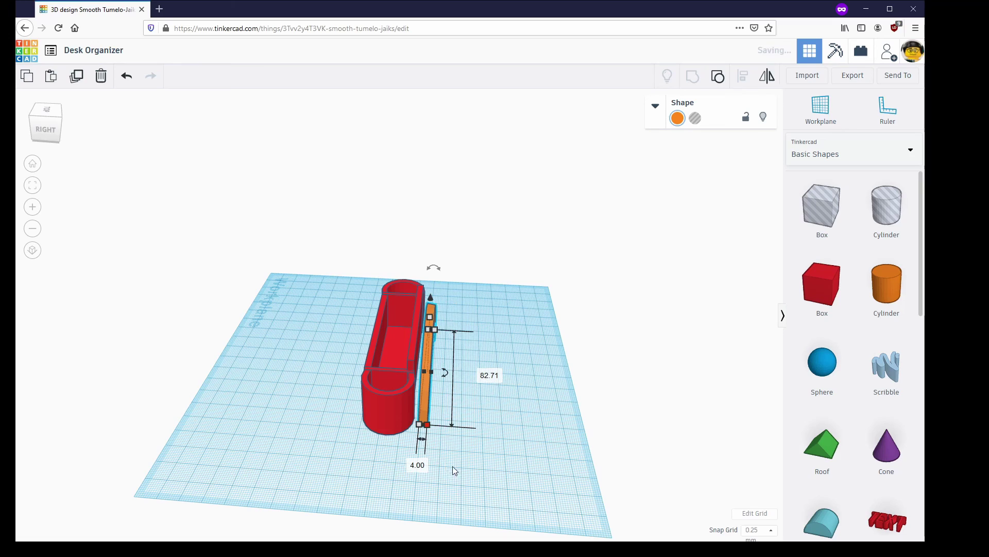
# - Place the arch against the organizer's back wall and undo the last move
pyautogui.moveTo(485, 357); pyautogui.dragTo(367, 378, button='right')
pyautogui.moveTo(367, 377); pyautogui.dragTo(401, 336)
pyautogui.moveTo(400, 377); pyautogui.dragTo(382, 370, button='right')
pyautogui.click(578, 382)
pyautogui.scroll(5, 407, 356)
pyautogui.moveTo(423, 366); pyautogui.dragTo(389, 411)
pyautogui.hotkey('ctrl', 'z')
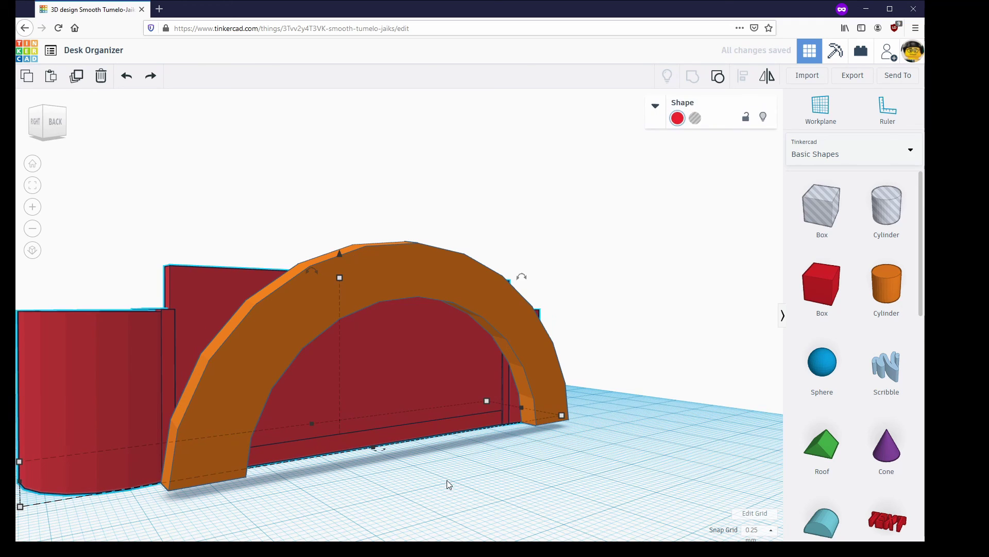
# - Delete the arch behind the organizer
pyautogui.click(440, 468)
pyautogui.click(369, 272)
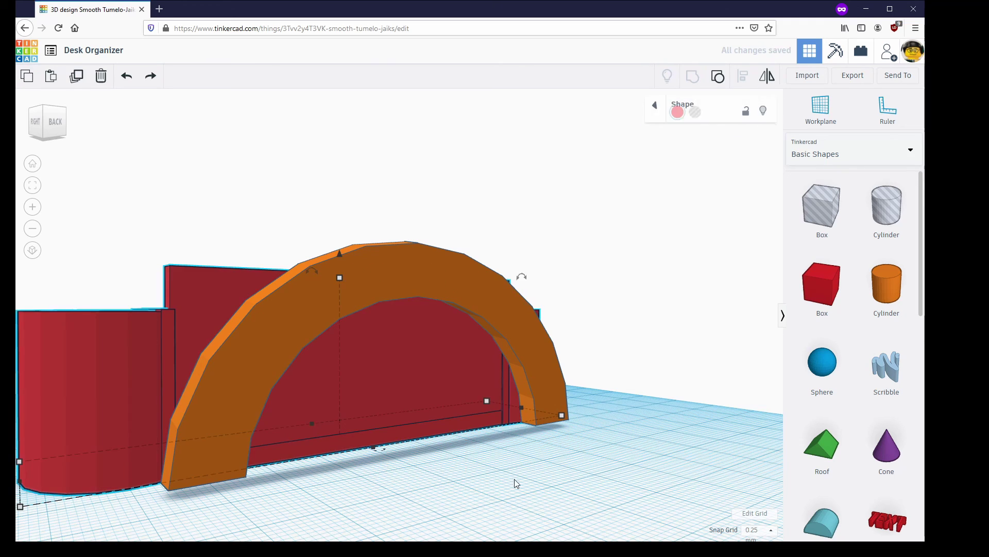
pyautogui.moveTo(400, 495); pyautogui.dragTo(394, 278, button='right')
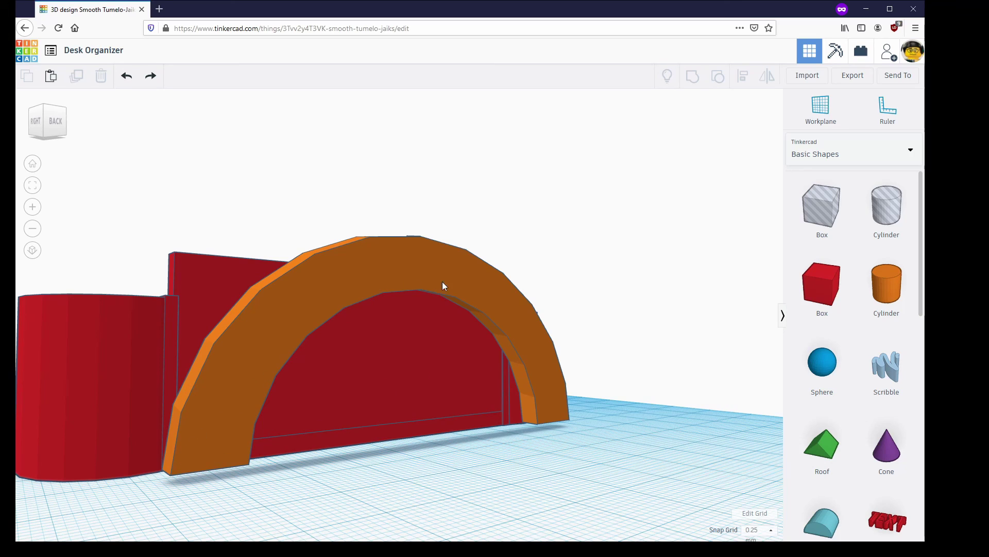
pyautogui.moveTo(359, 481); pyautogui.dragTo(465, 396, button='right')
pyautogui.click(387, 258)
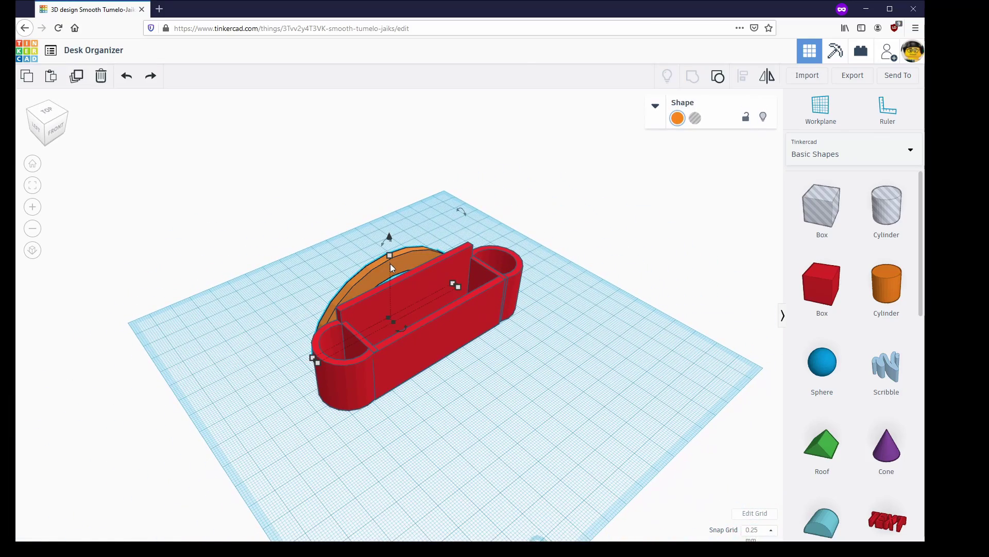
pyautogui.press('Delete')
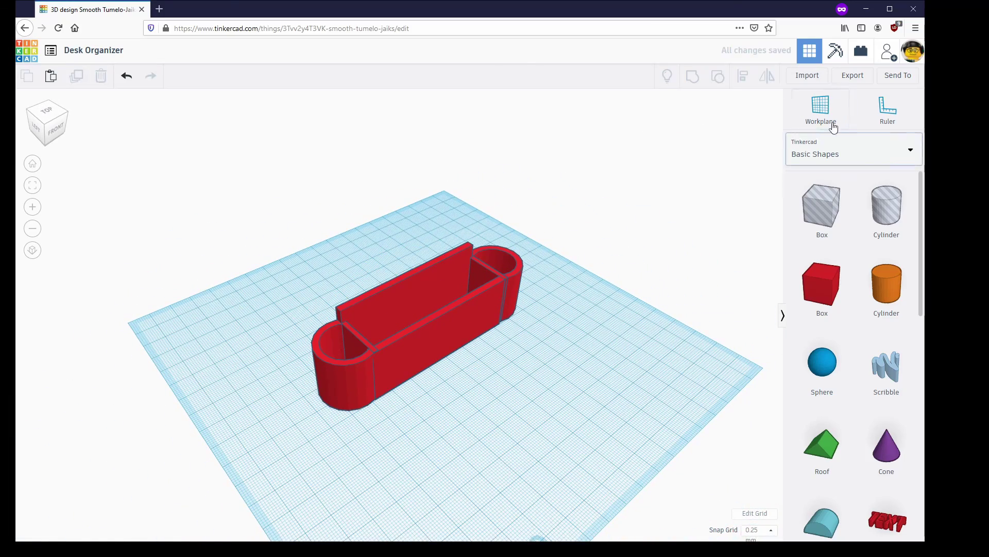
# - Switch the shape library to Text and numbers and place a Text shape in front of the organizer
pyautogui.click(857, 154)
pyautogui.click(828, 206)
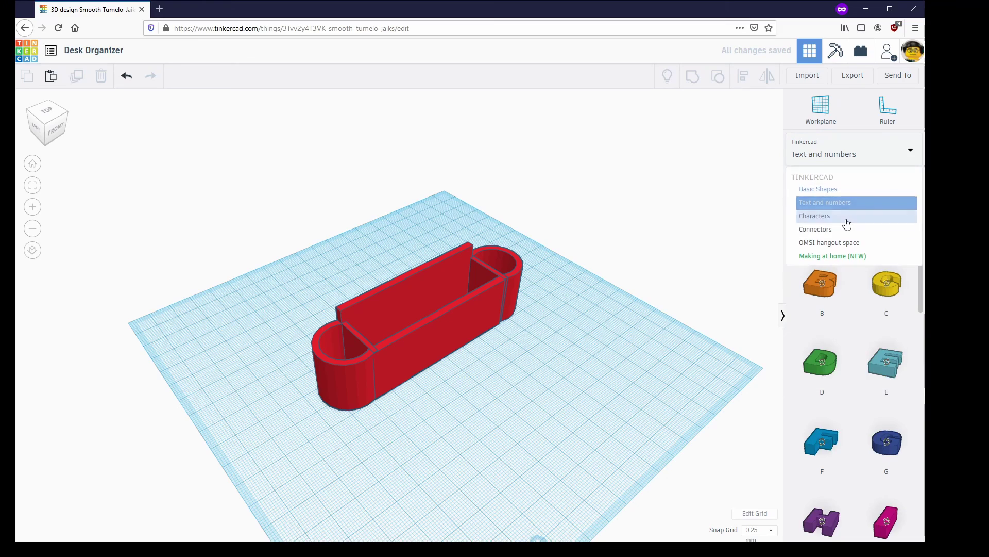
pyautogui.moveTo(823, 206); pyautogui.dragTo(593, 333)
pyautogui.moveTo(593, 334); pyautogui.dragTo(428, 335, button='right')
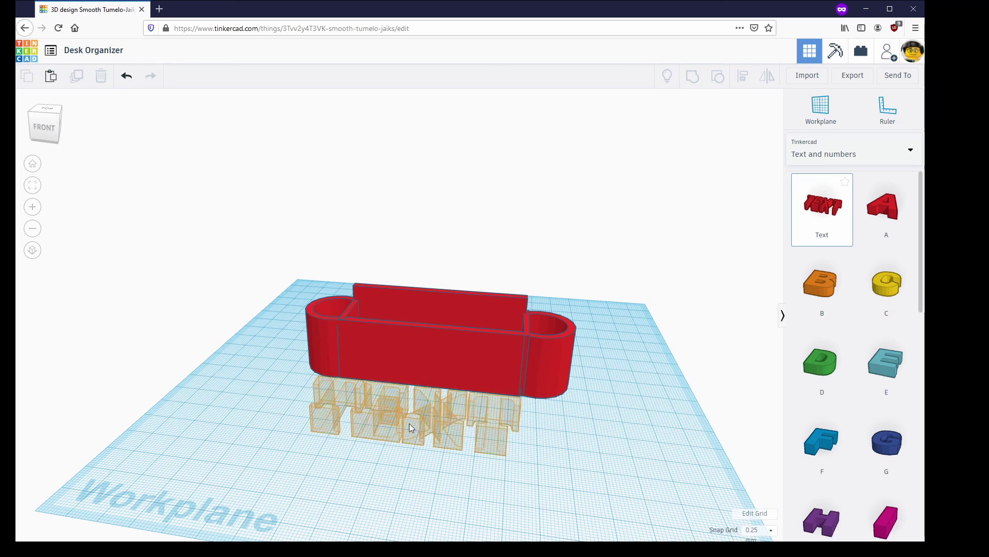
pyautogui.click(415, 422)
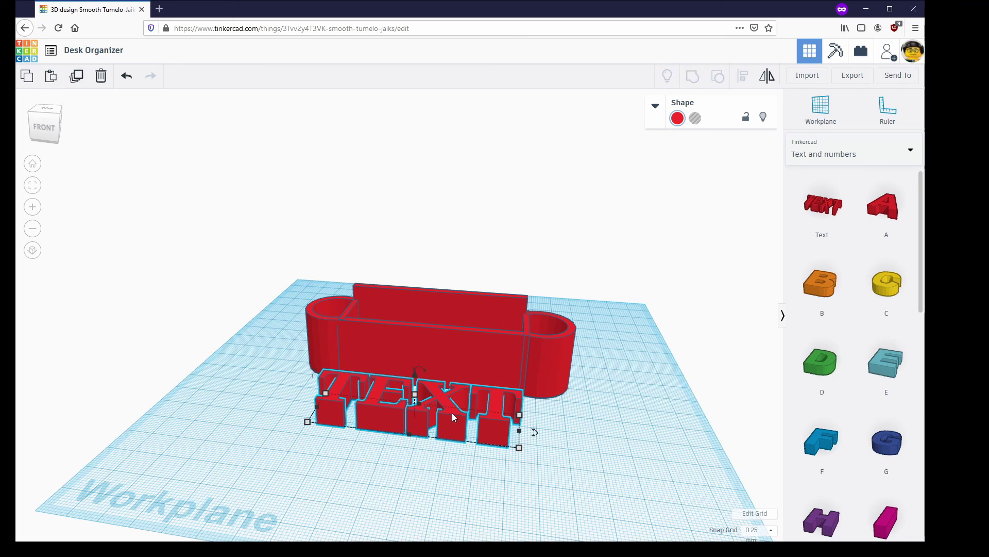
# - Change the text to a first name and rotate the lettering 90° to stand upright
pyautogui.click(657, 105)
pyautogui.click(715, 201)
pyautogui.write('Martin')
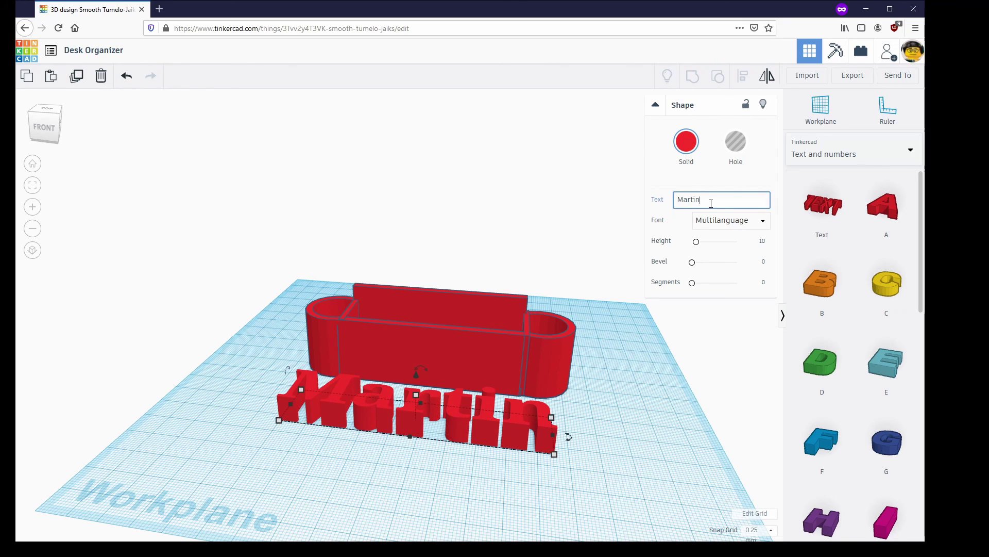
pyautogui.moveTo(568, 436); pyautogui.dragTo(570, 435)
pyautogui.moveTo(288, 376); pyautogui.dragTo(280, 417)
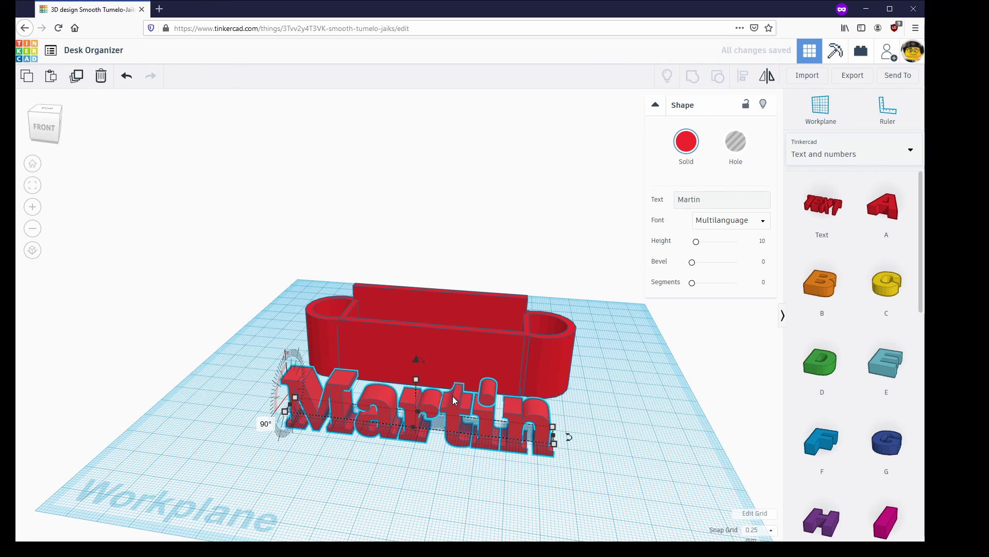
# - Raise the upright name lettering and move it against the organizer's front wall
pyautogui.moveTo(592, 435); pyautogui.dragTo(334, 389, button='right')
pyautogui.moveTo(315, 411); pyautogui.dragTo(334, 411)
pyautogui.moveTo(443, 464); pyautogui.dragTo(395, 418, button='right')
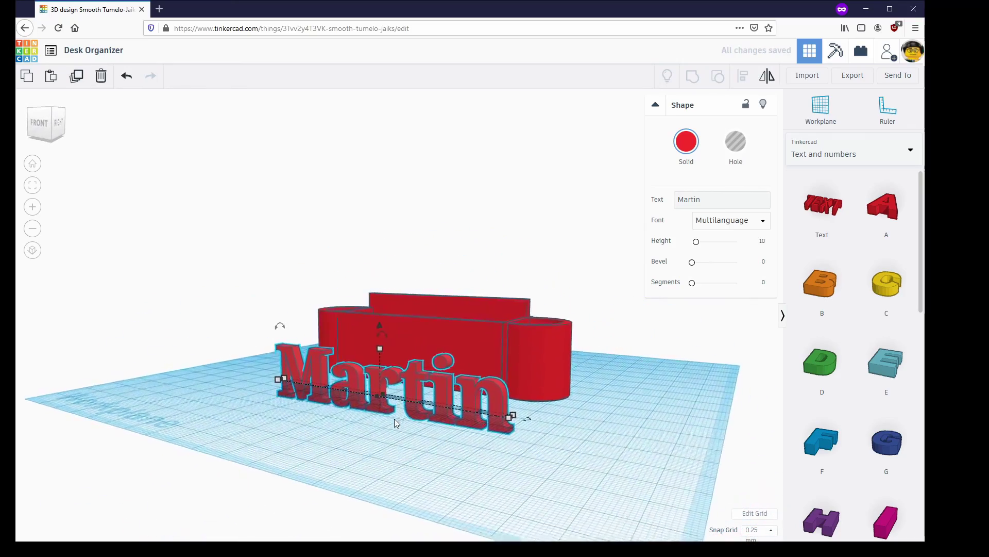
pyautogui.moveTo(382, 336); pyautogui.dragTo(388, 302)
pyautogui.moveTo(482, 462); pyautogui.dragTo(371, 407, button='right')
pyautogui.moveTo(361, 392); pyautogui.dragTo(401, 369)
# - Try scaling the name lettering proportionally from its corner and undo the last resize
pyautogui.moveTo(456, 428)
pyautogui.moveTo(456, 428); pyautogui.dragTo(522, 460)
pyautogui.keyDown('shift'); pyautogui.moveTo(428, 390); pyautogui.dragTo(477, 415); pyautogui.keyUp('shift')
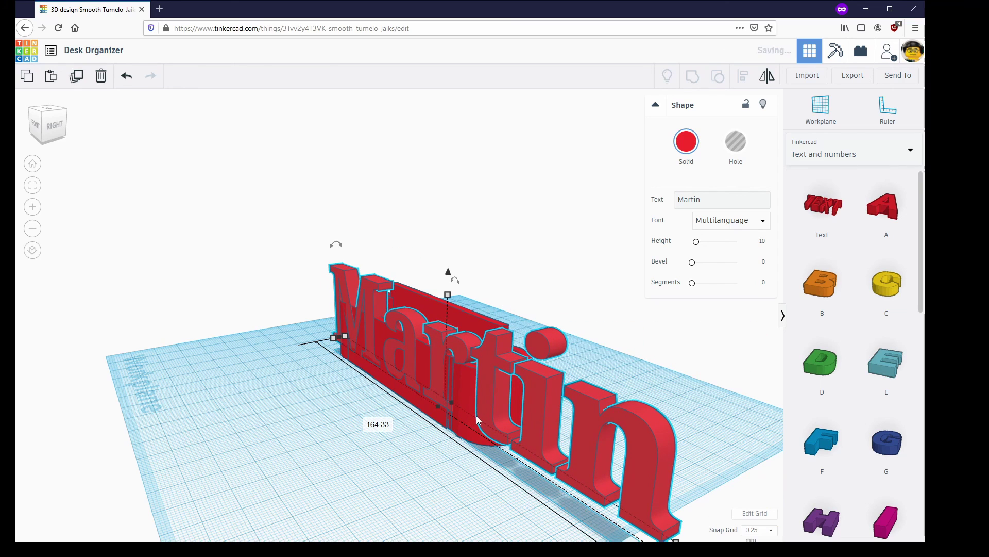
pyautogui.hotkey('ctrl', 'z')
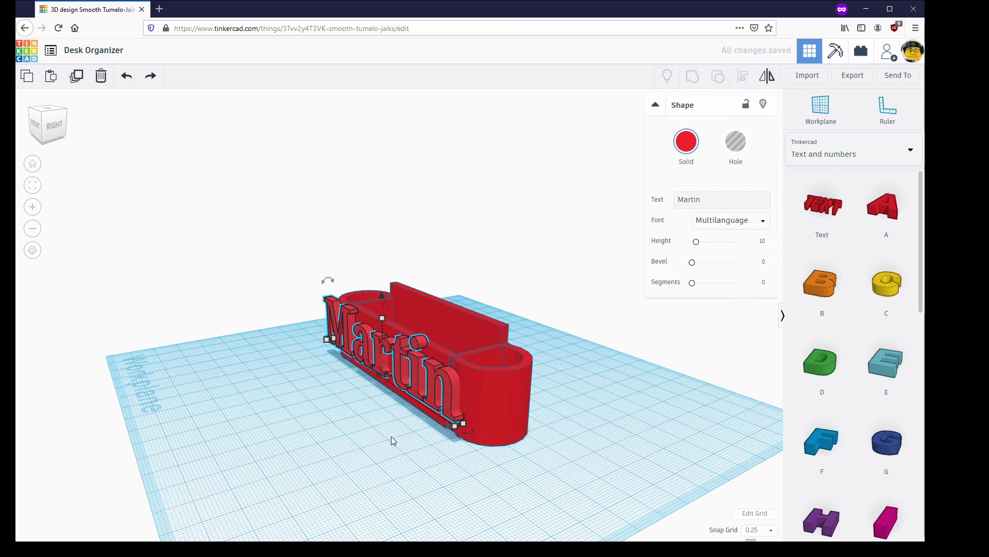
# - Scale the name lettering down to fit the front wall, centre it there partly embedded, and undo the last stray changes
pyautogui.moveTo(456, 431); pyautogui.dragTo(533, 403, button='right')
pyautogui.moveTo(533, 403)
pyautogui.keyDown('shift'); pyautogui.mouseDown()
pyautogui.moveTo(495, 387)
pyautogui.moveTo(654, 418)
pyautogui.moveTo(524, 392)
pyautogui.mouseUp(); pyautogui.keyUp('shift')
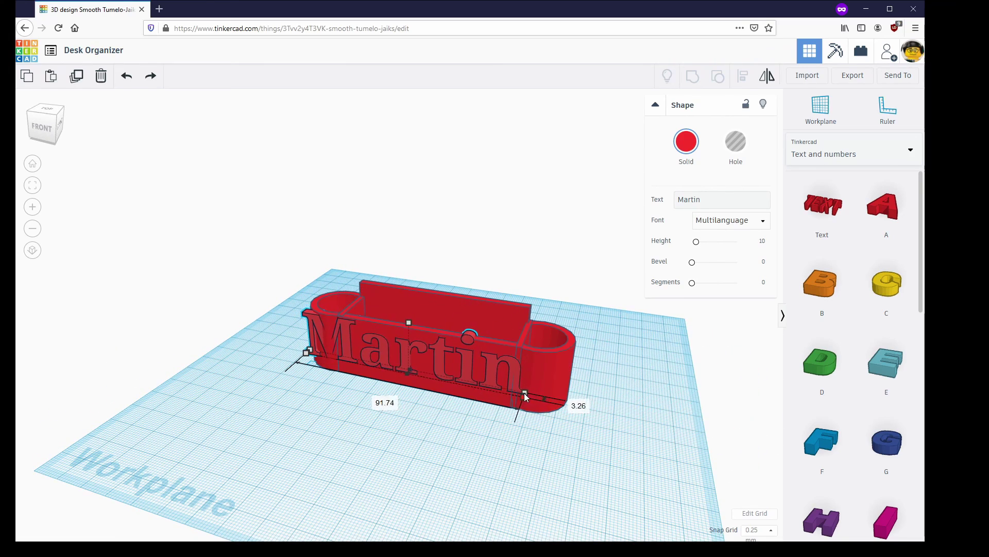
pyautogui.moveTo(447, 366)
pyautogui.mouseDown()
pyautogui.moveTo(440, 361)
pyautogui.moveTo(463, 366)
pyautogui.mouseUp()
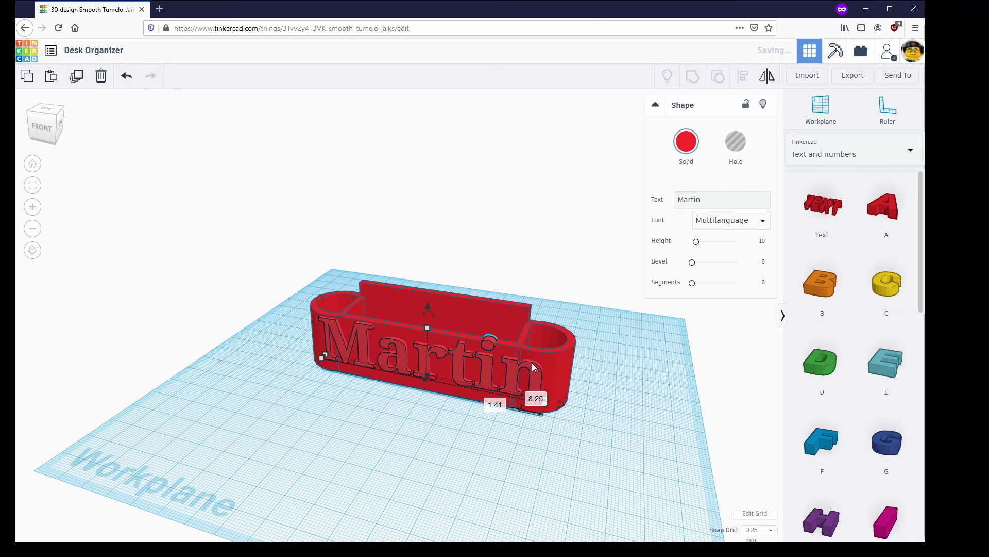
pyautogui.moveTo(430, 331); pyautogui.dragTo(431, 344)
pyautogui.click(433, 357)
pyautogui.hotkey('ctrl', 'z')
pyautogui.hotkey('ctrl', 'z')
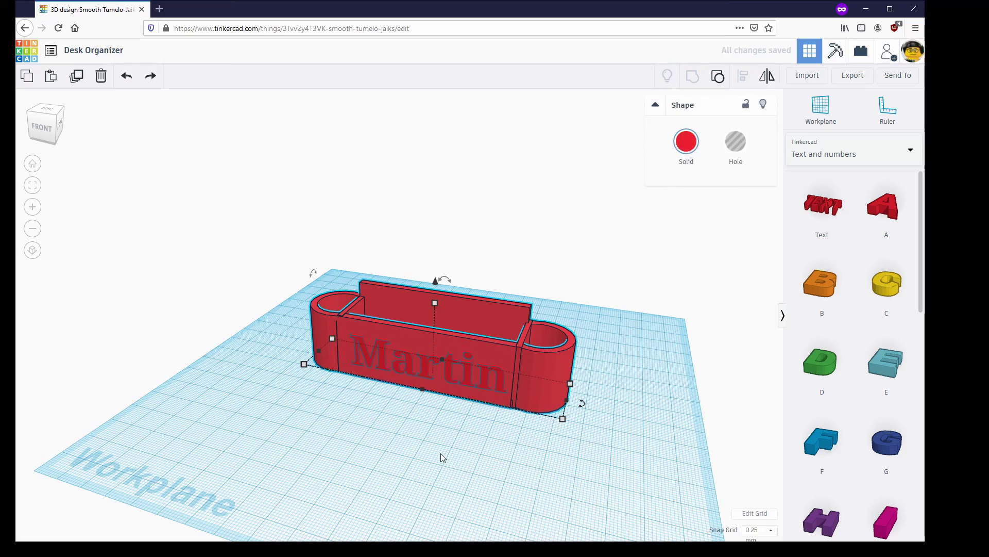
# - Examine up close how far the name lettering stands out from the organizer's front wall
pyautogui.click(442, 456)
pyautogui.moveTo(501, 442); pyautogui.dragTo(391, 452, button='middle')
pyautogui.moveTo(391, 452); pyautogui.dragTo(363, 364, button='right')
pyautogui.scroll(2, 332, 389)
pyautogui.scroll(3, 362, 365)
pyautogui.scroll(3, 361, 364)
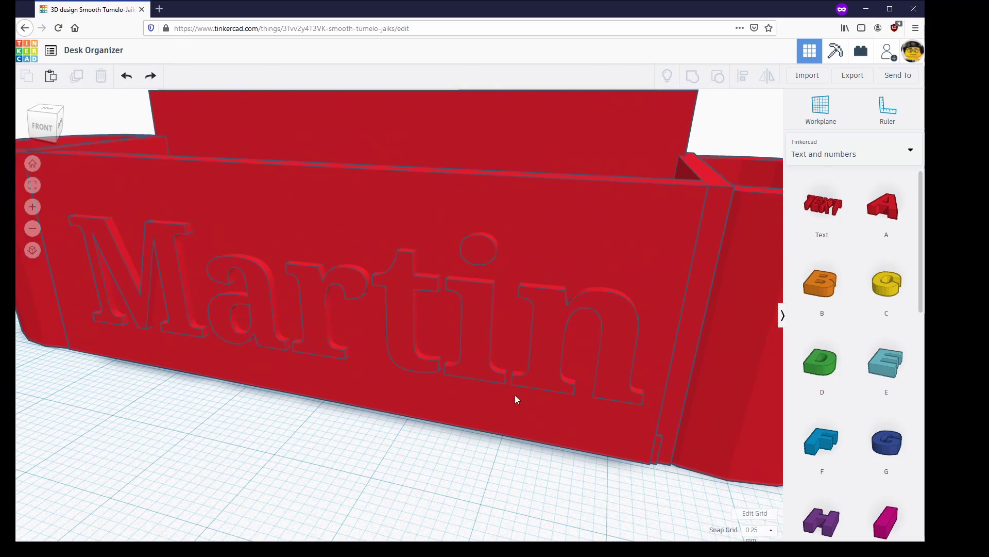
pyautogui.moveTo(233, 389); pyautogui.dragTo(309, 332, button='right')
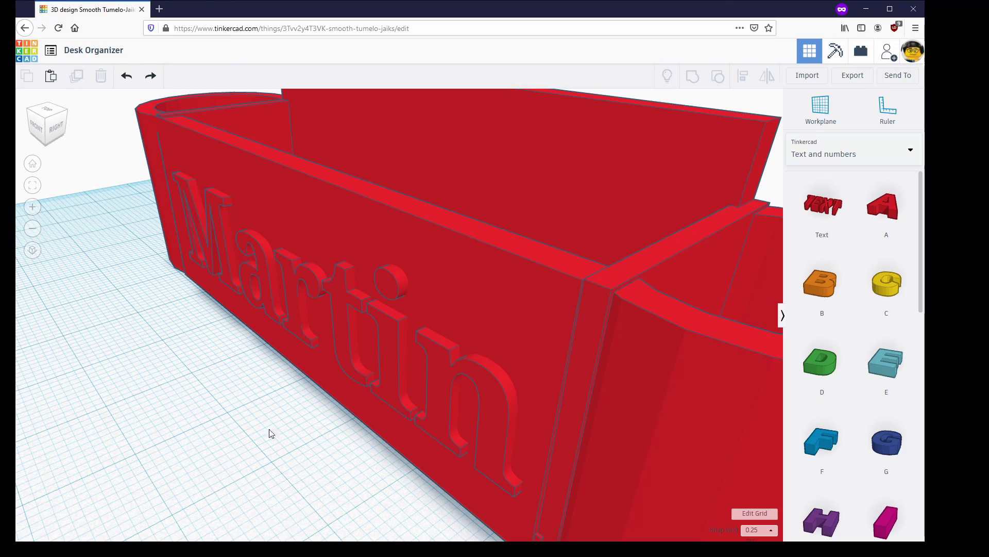
pyautogui.scroll(-5, 274, 441)
pyautogui.moveTo(281, 419); pyautogui.dragTo(380, 326, button='right')
# - Delete the name lettering from the organizer's front wall
pyautogui.click(380, 326)
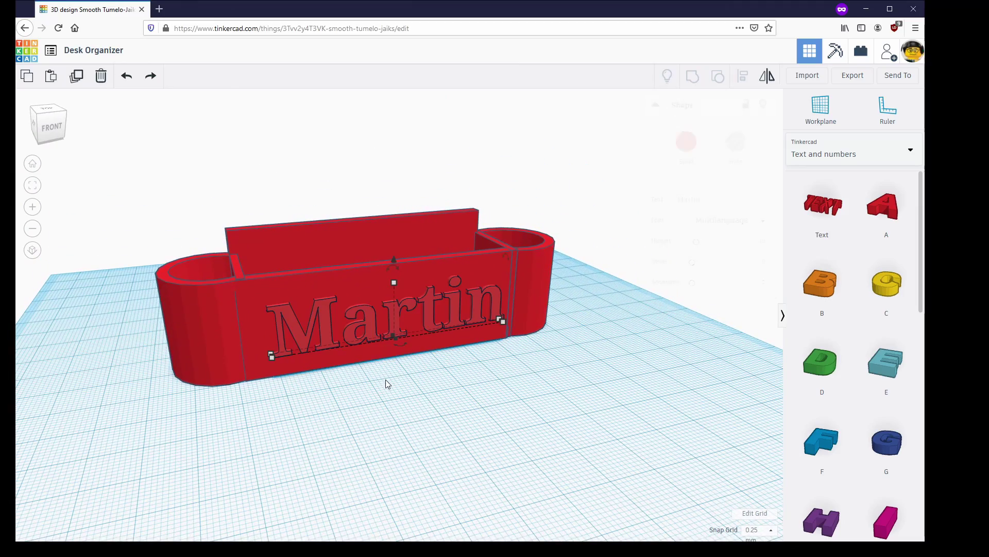
pyautogui.press('Delete')
pyautogui.moveTo(419, 378); pyautogui.dragTo(354, 372, button='right')
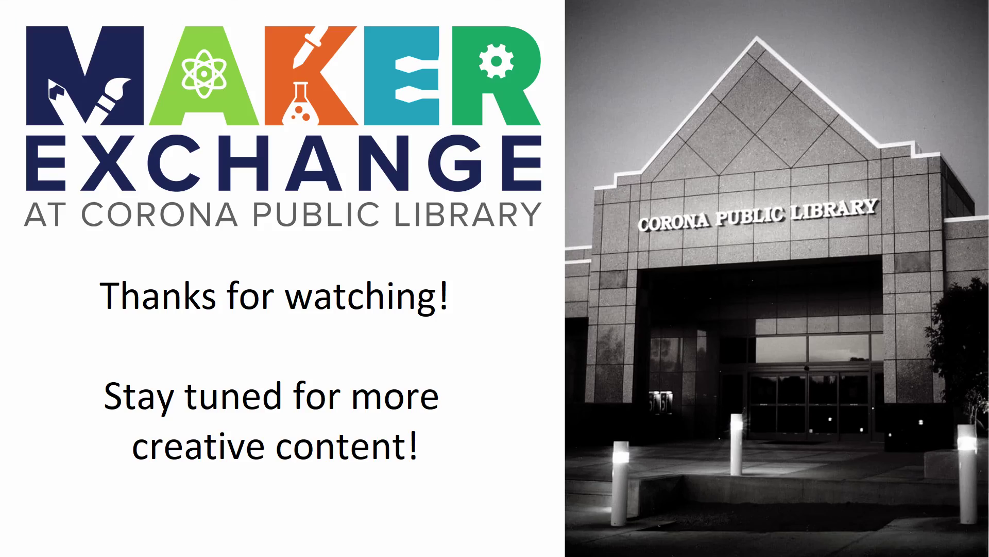